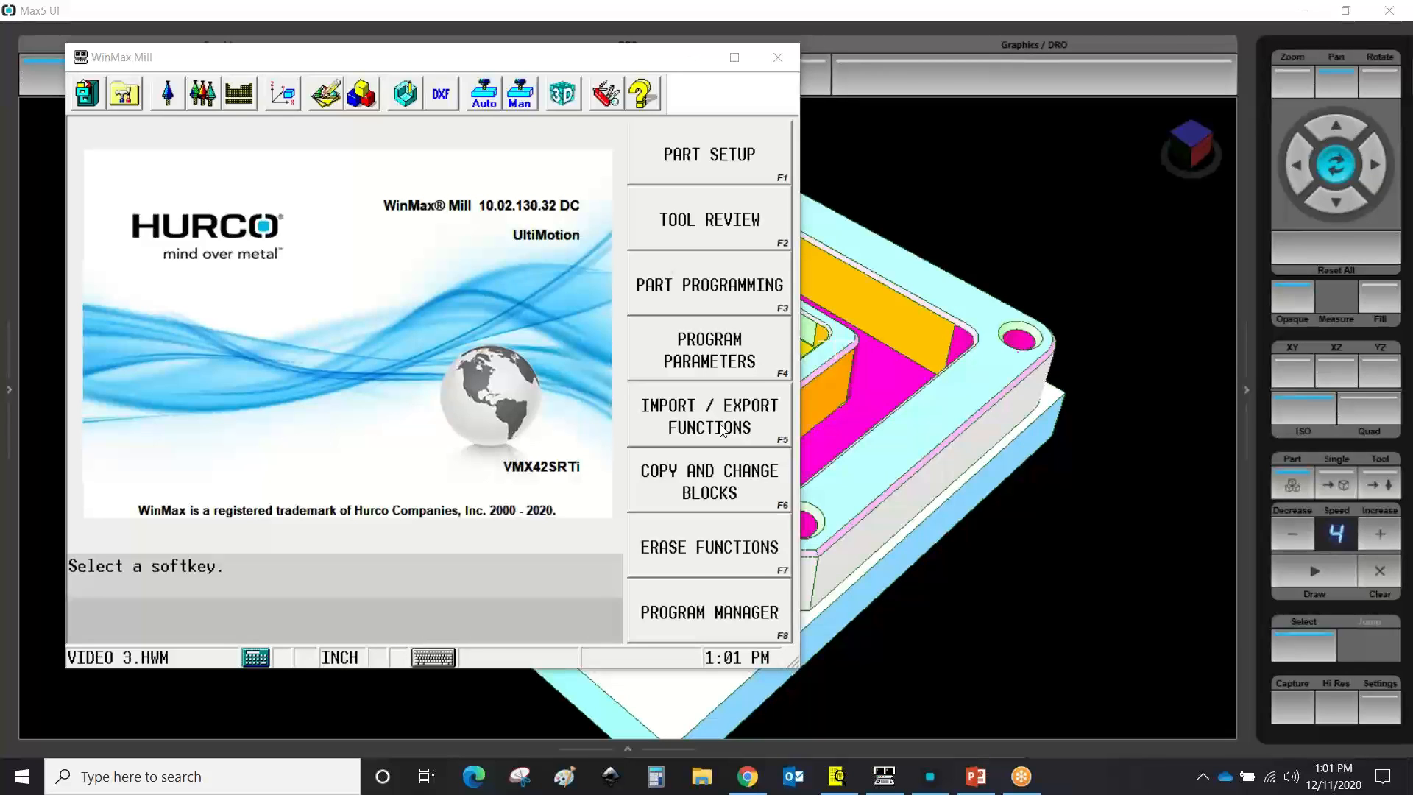
# Look over the NC state export and import screens among the import and export functions, leaving both without transferring a file
pyautogui.click(736, 426)
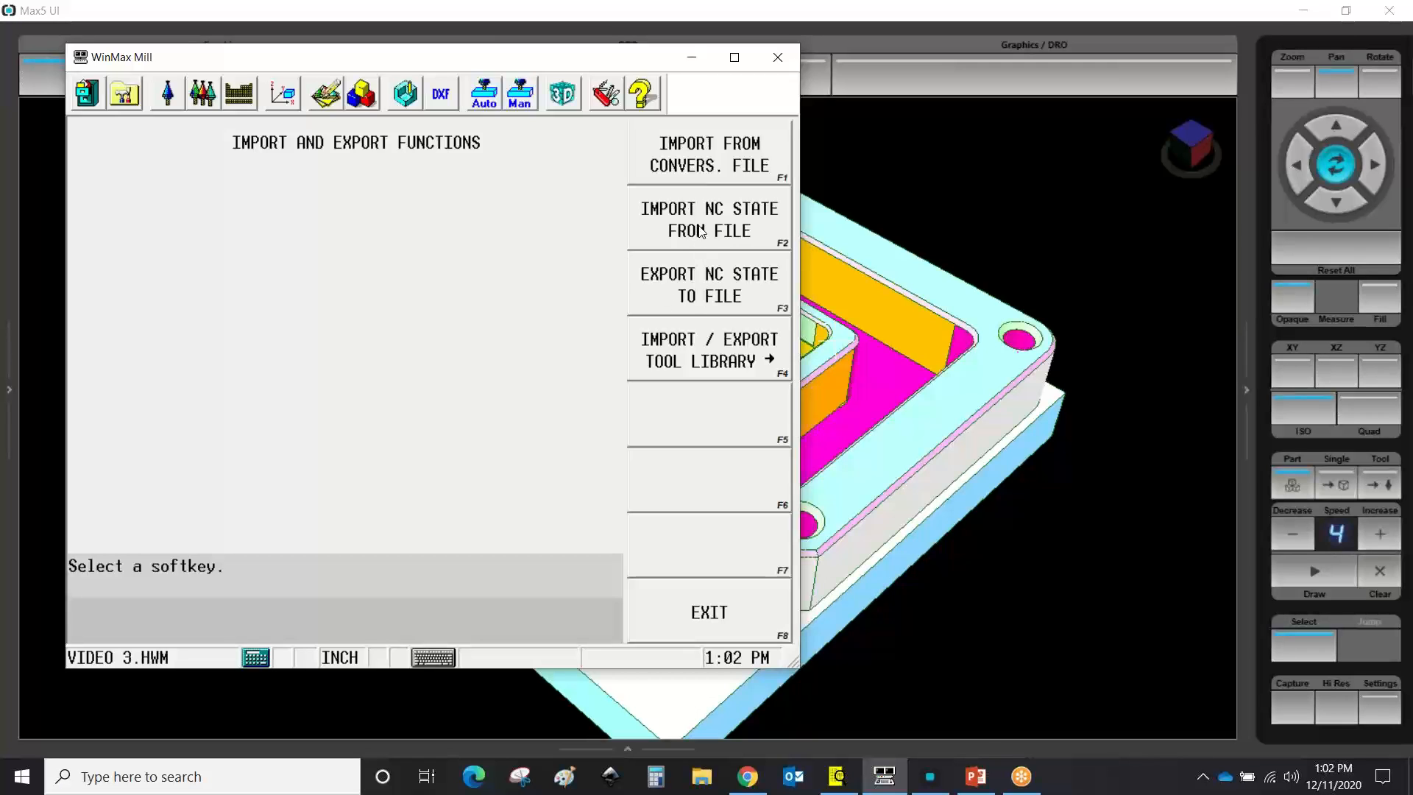
pyautogui.click(705, 278)
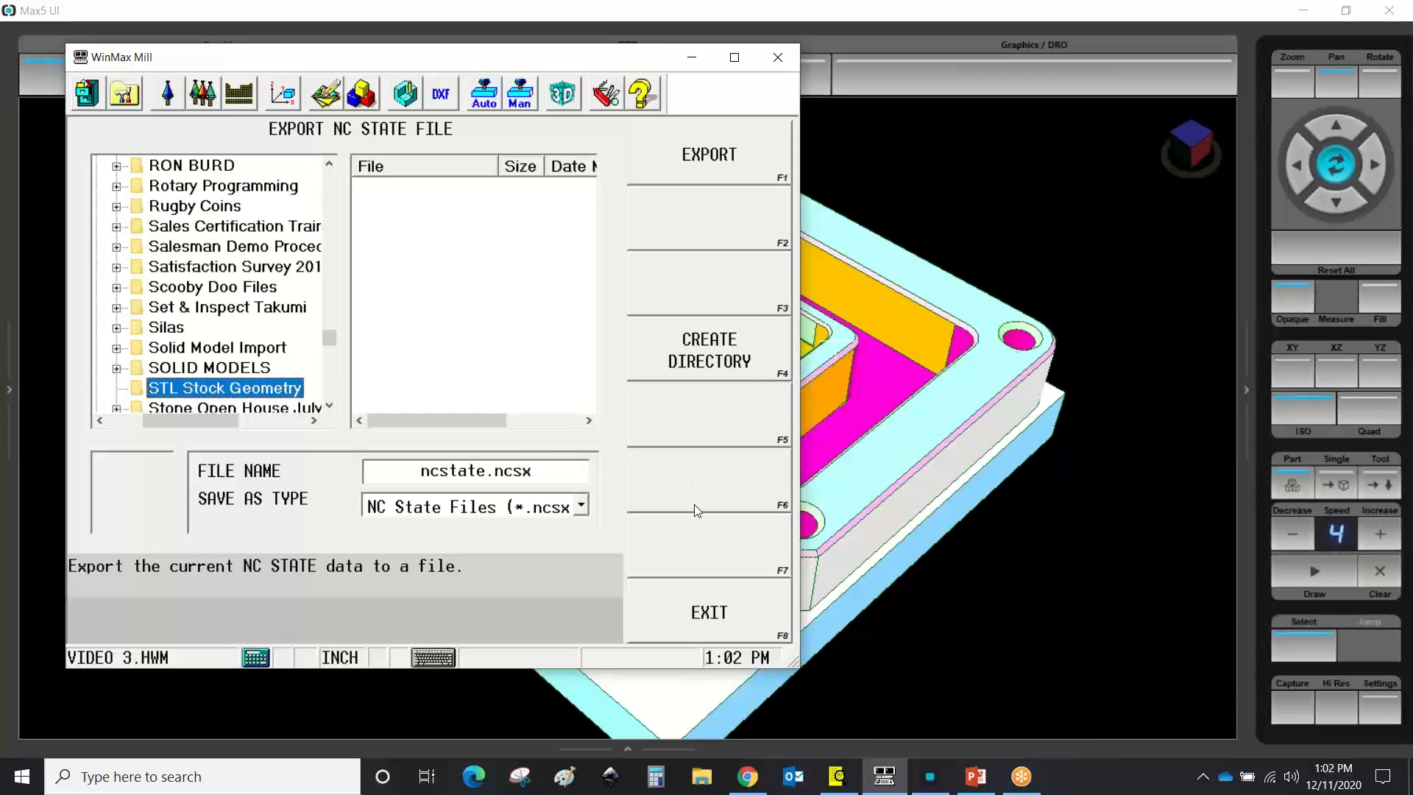
pyautogui.click(705, 611)
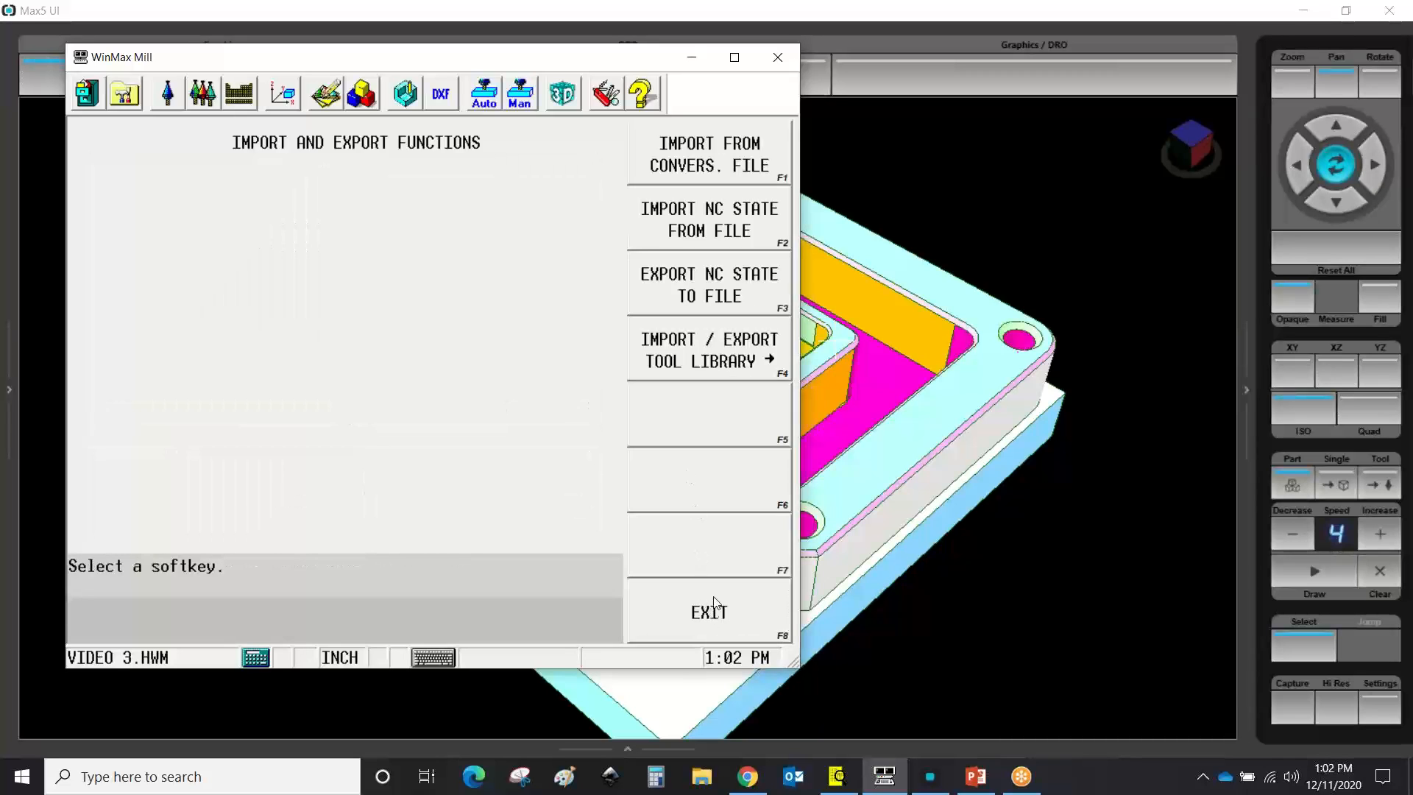
pyautogui.click(706, 224)
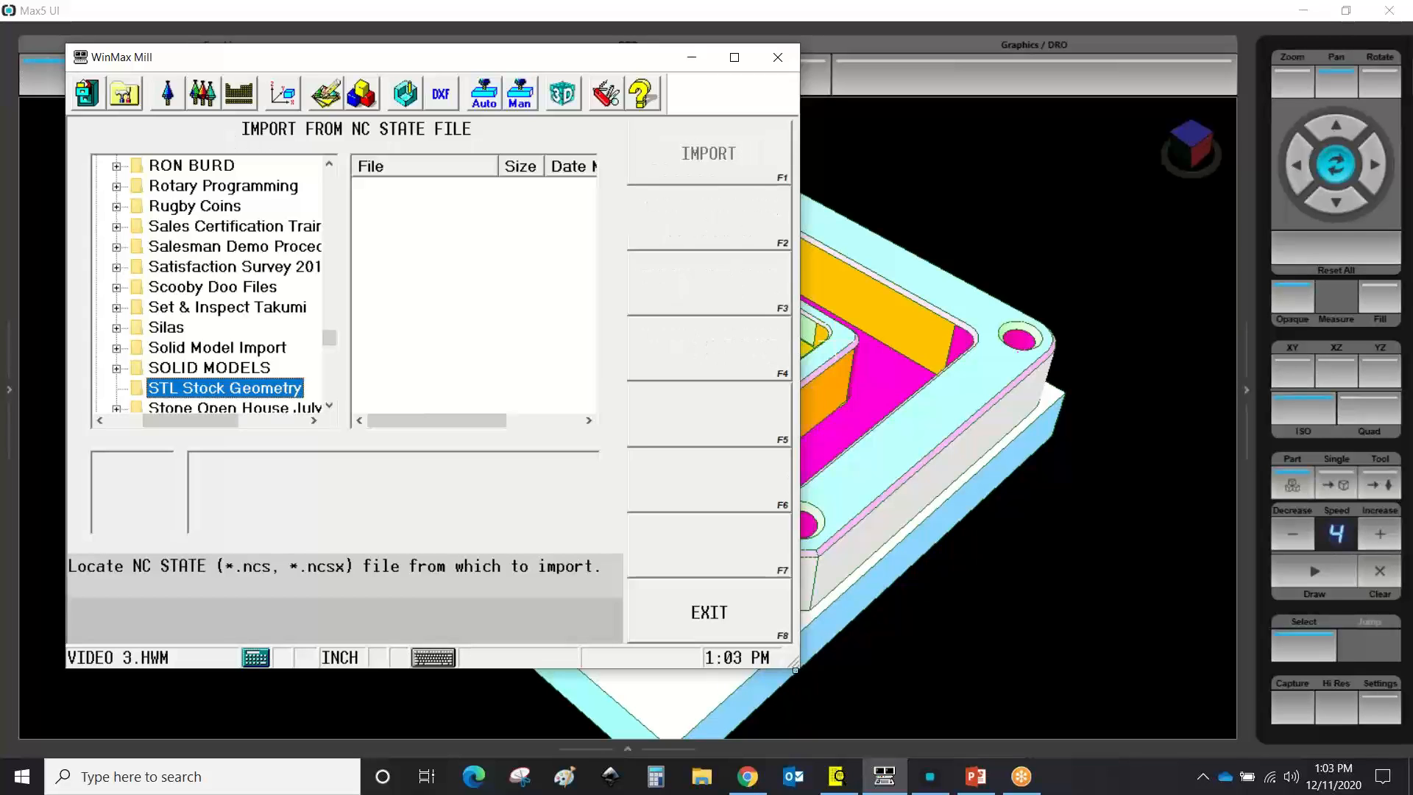
pyautogui.click(705, 612)
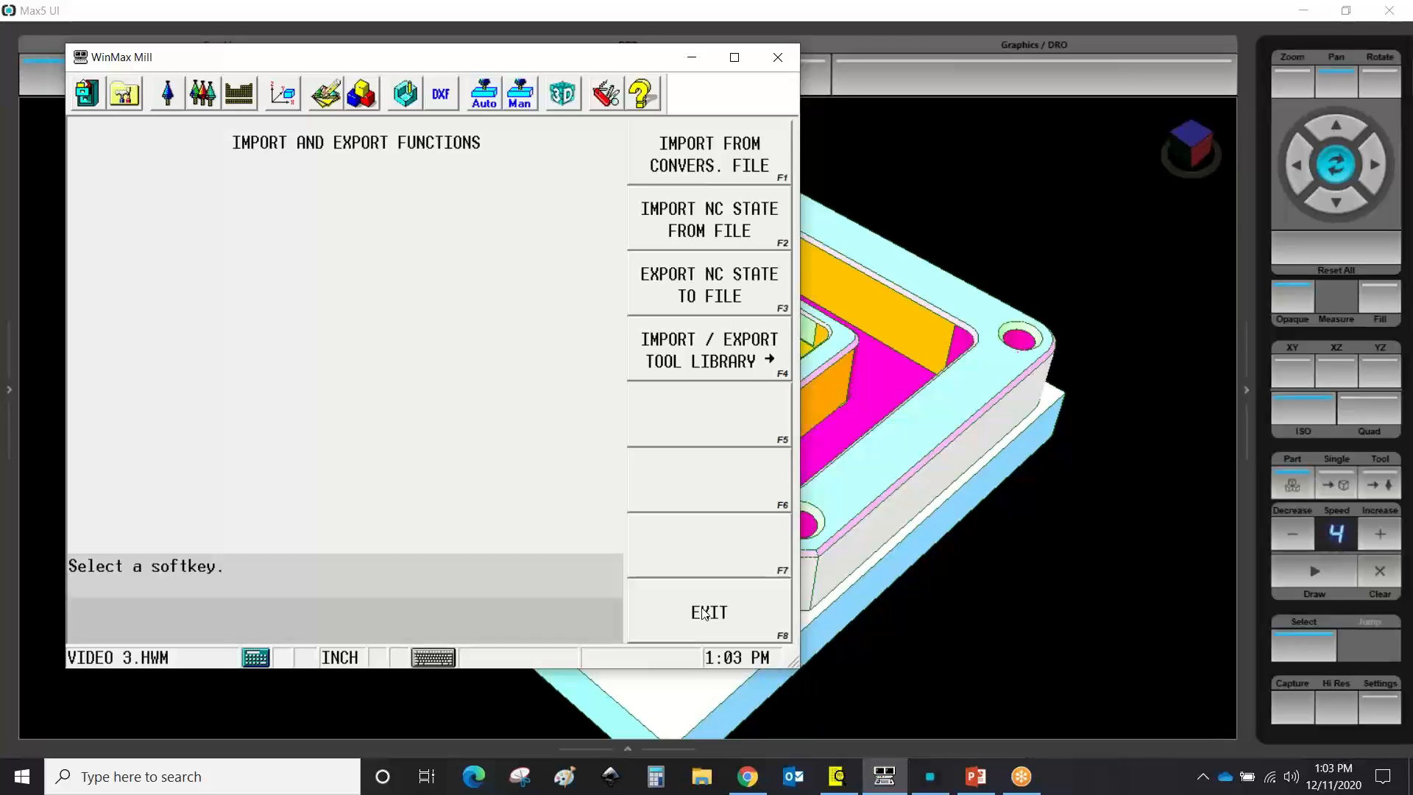
# View the import and export options for the tool library, and return to the general import and export functions
pyautogui.click(713, 362)
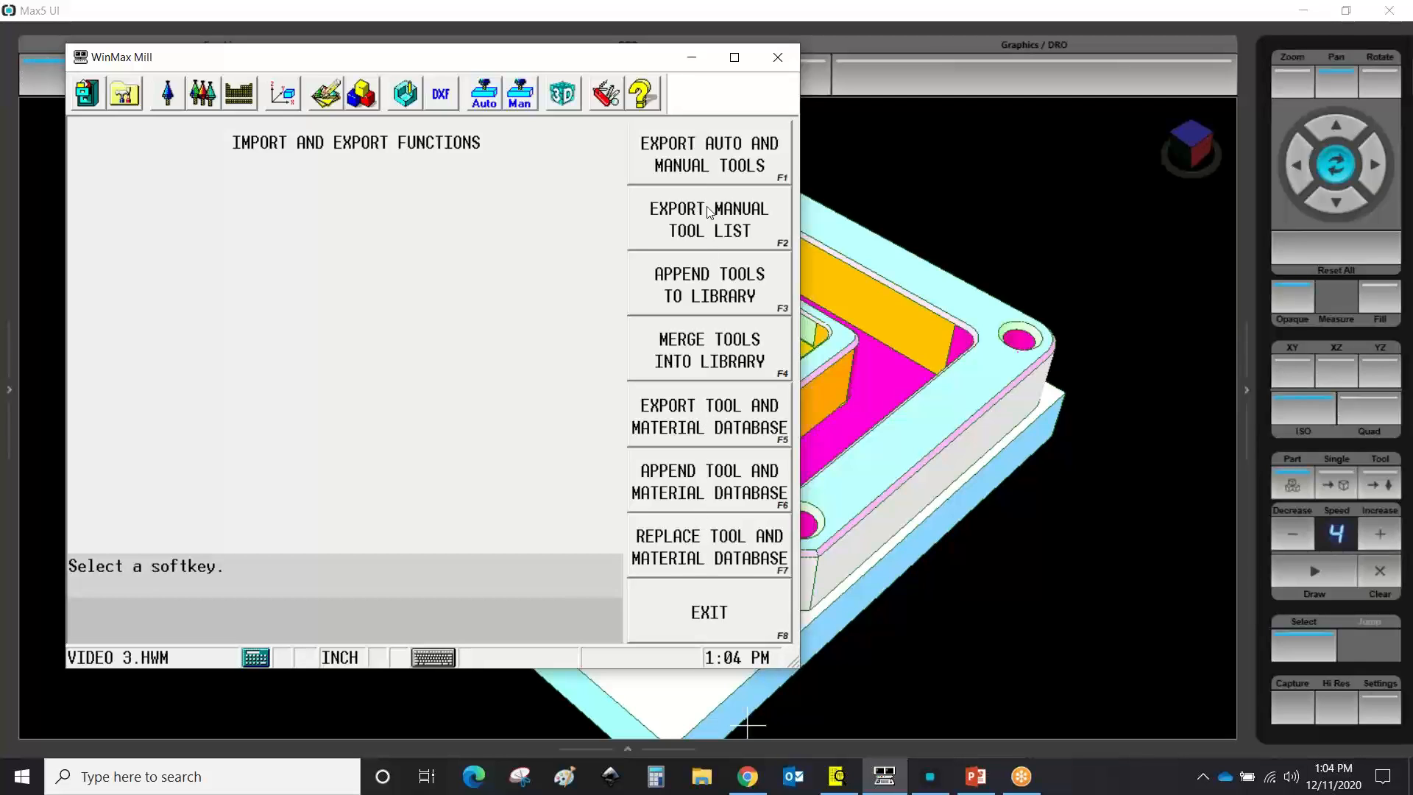
pyautogui.click(706, 609)
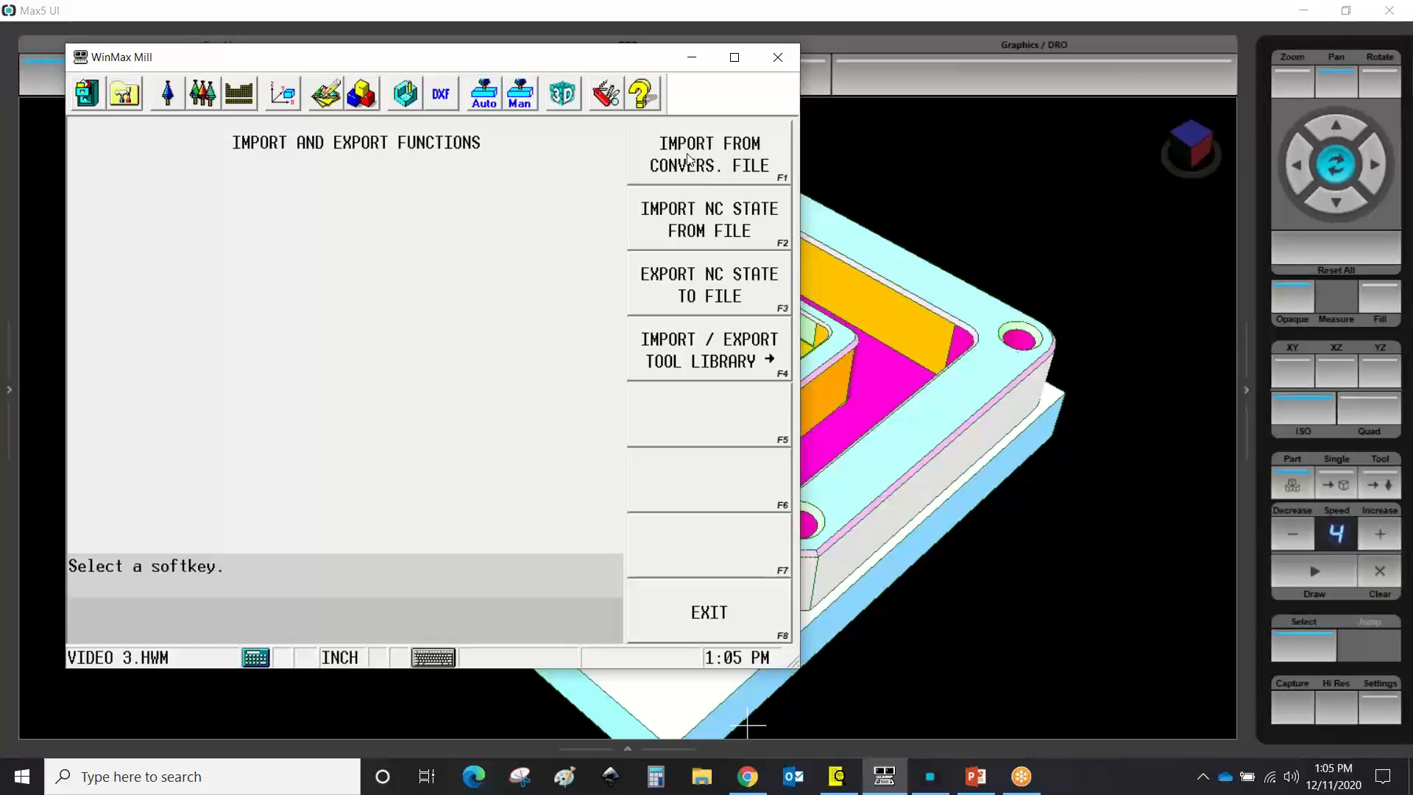
pyautogui.click(1005, 32)
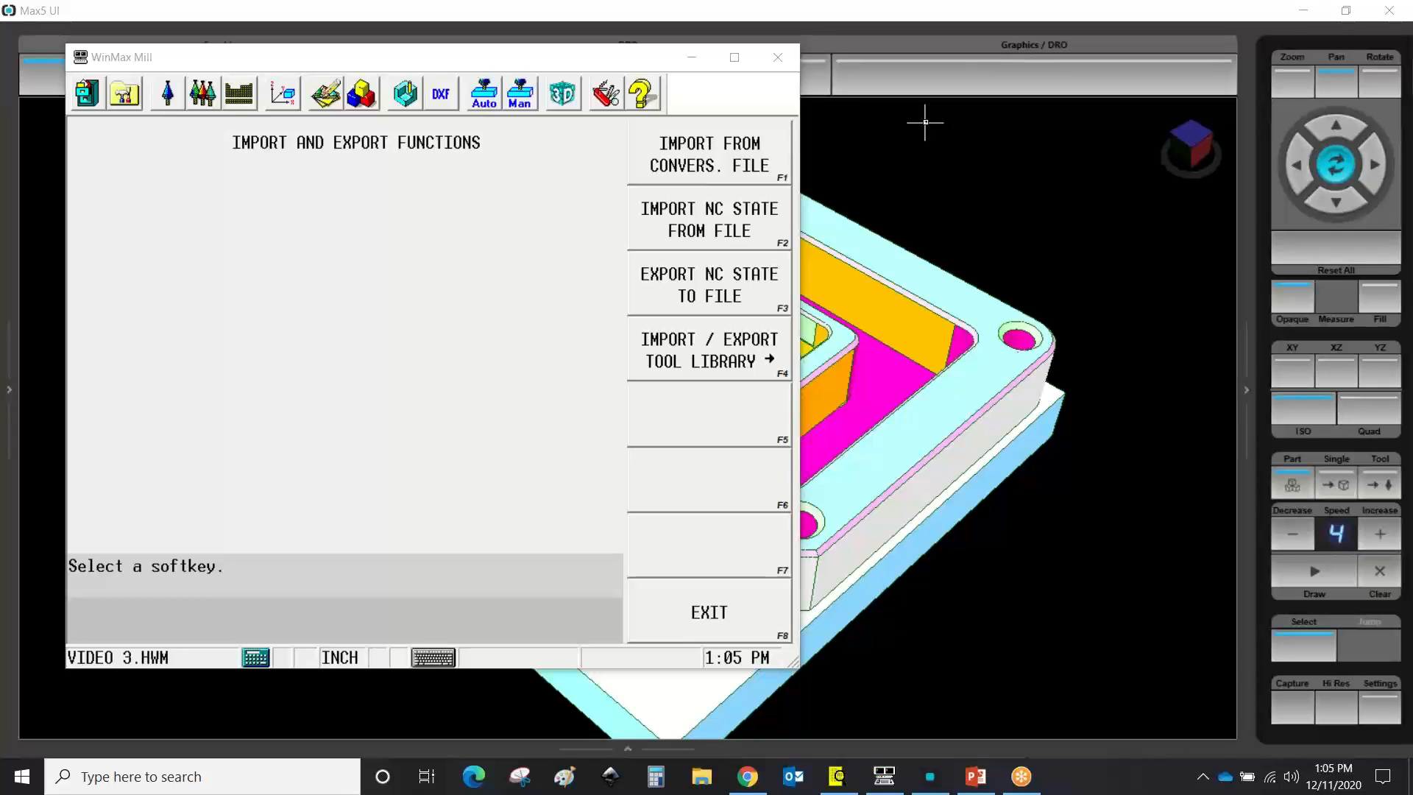
# Choose the intro-05 program in the Desktop folder as the source for a conversational import and display its importable components
pyautogui.click(712, 162)
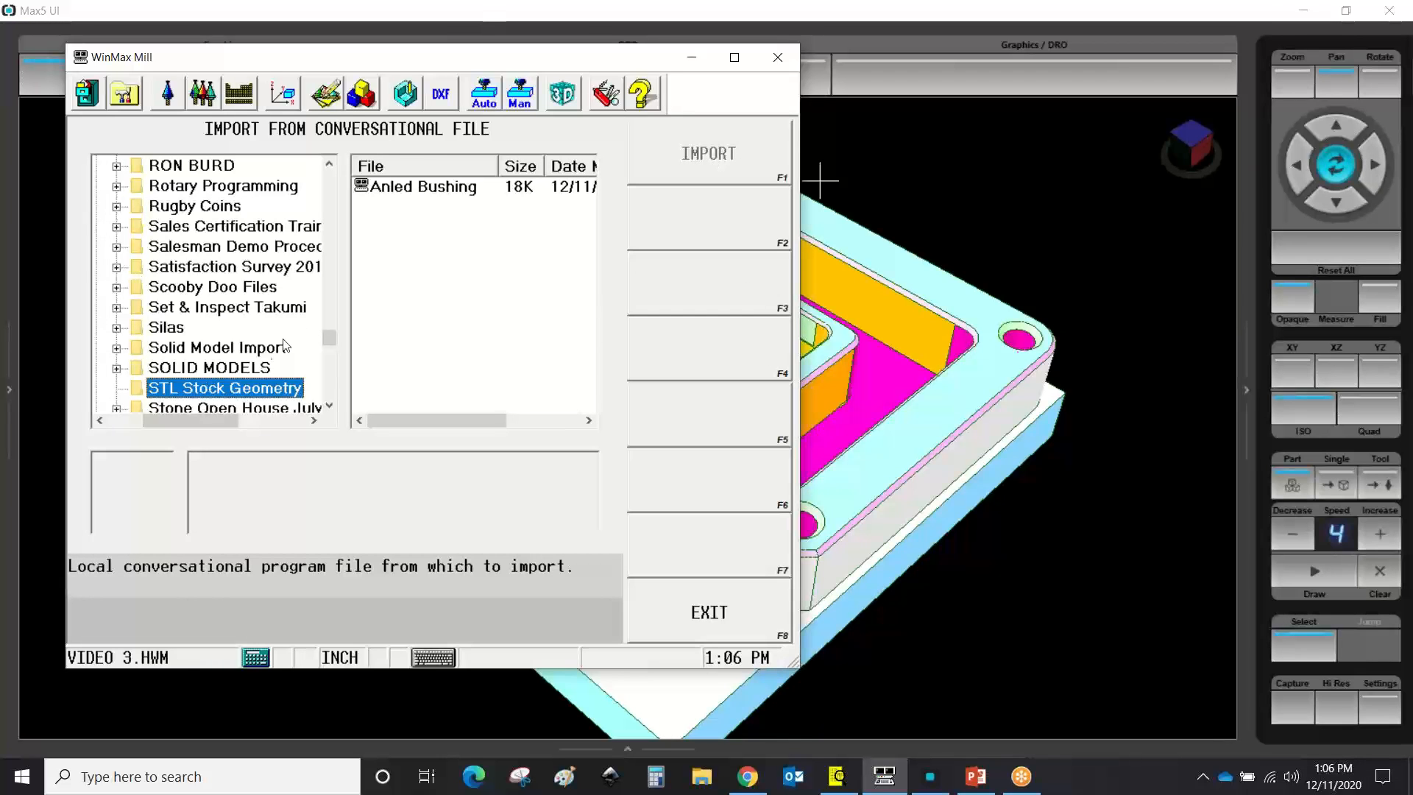
pyautogui.scroll(1, 332, 318)
pyautogui.moveTo(331, 312); pyautogui.dragTo(334, 185)
pyautogui.moveTo(212, 418); pyautogui.dragTo(152, 417)
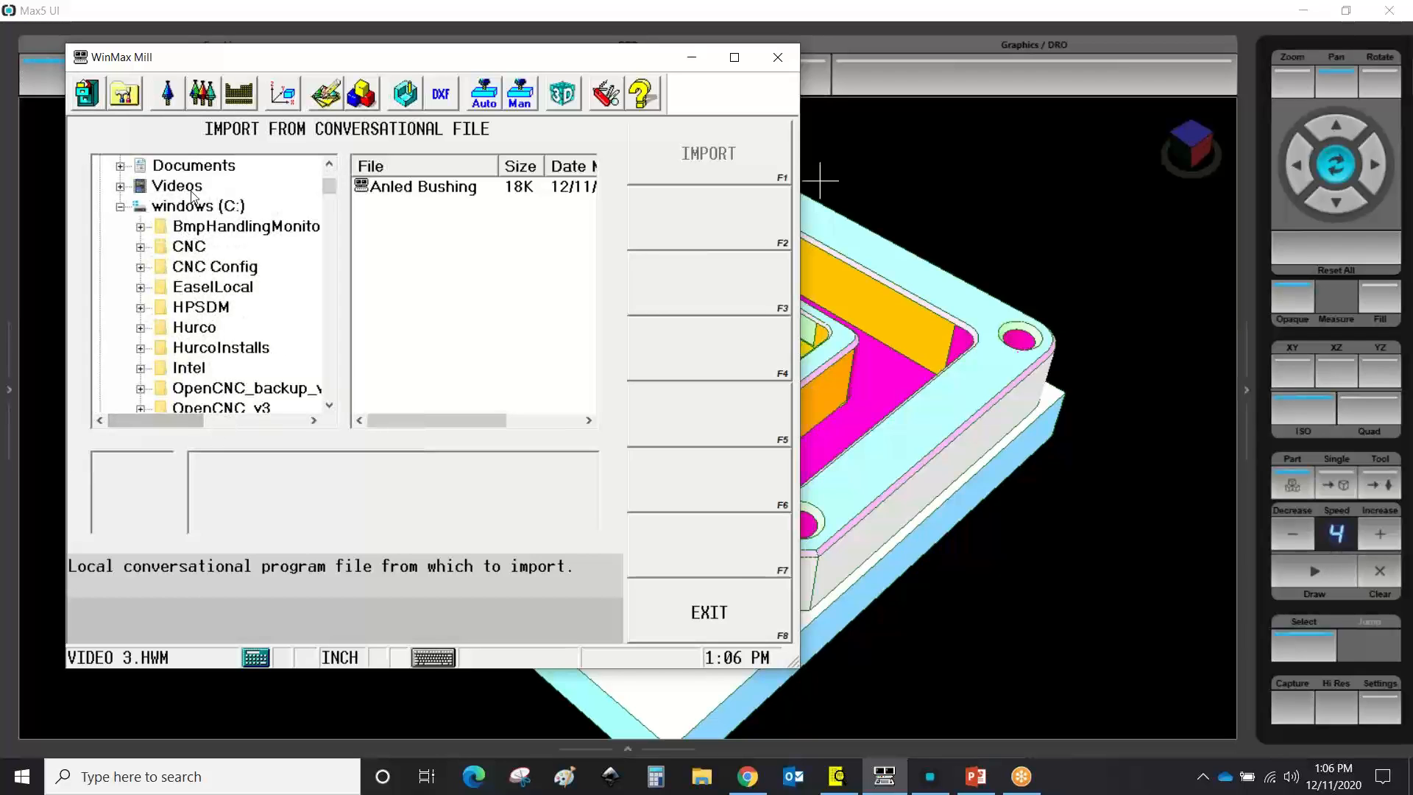
pyautogui.scroll(-1, 189, 221)
pyautogui.scroll(-4, 190, 221)
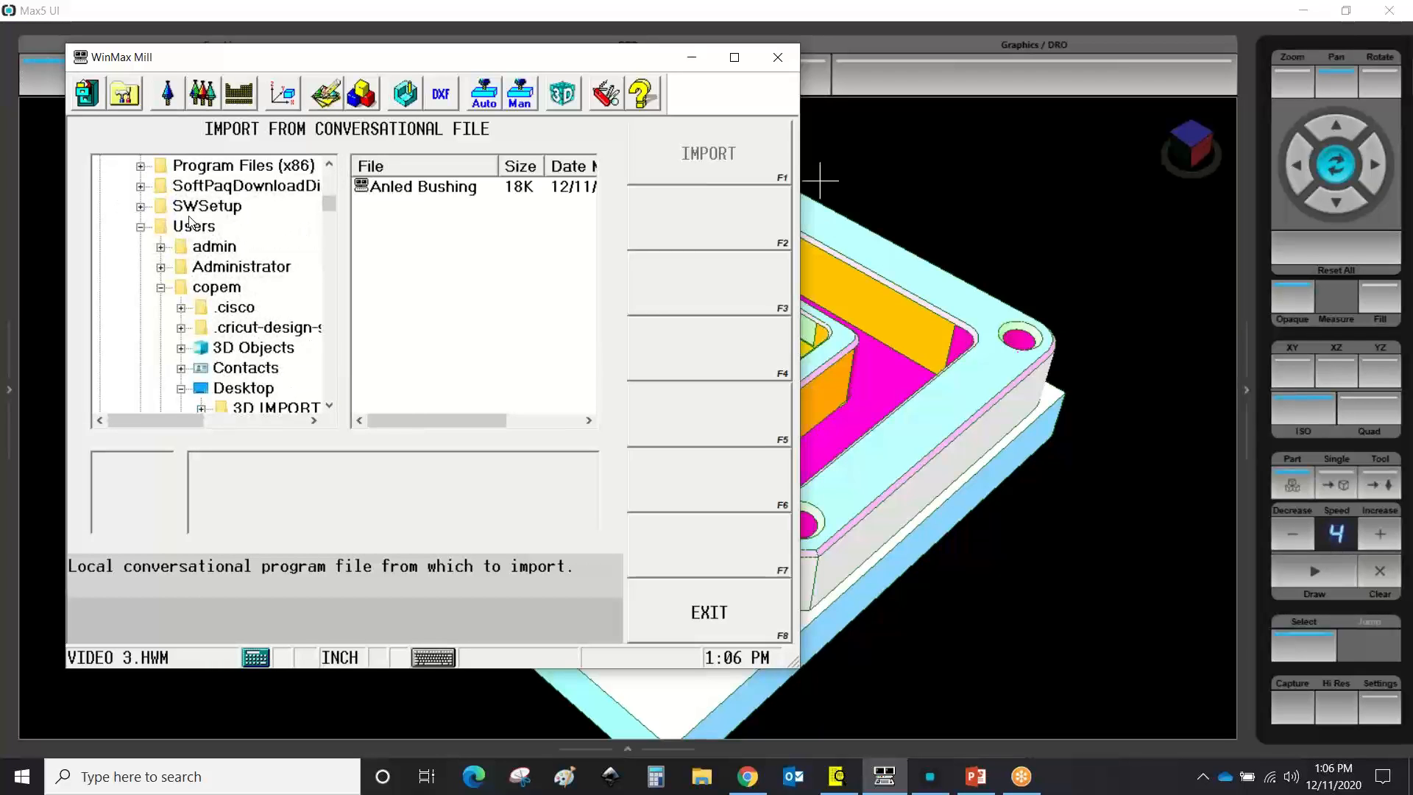
pyautogui.scroll(-2, 217, 316)
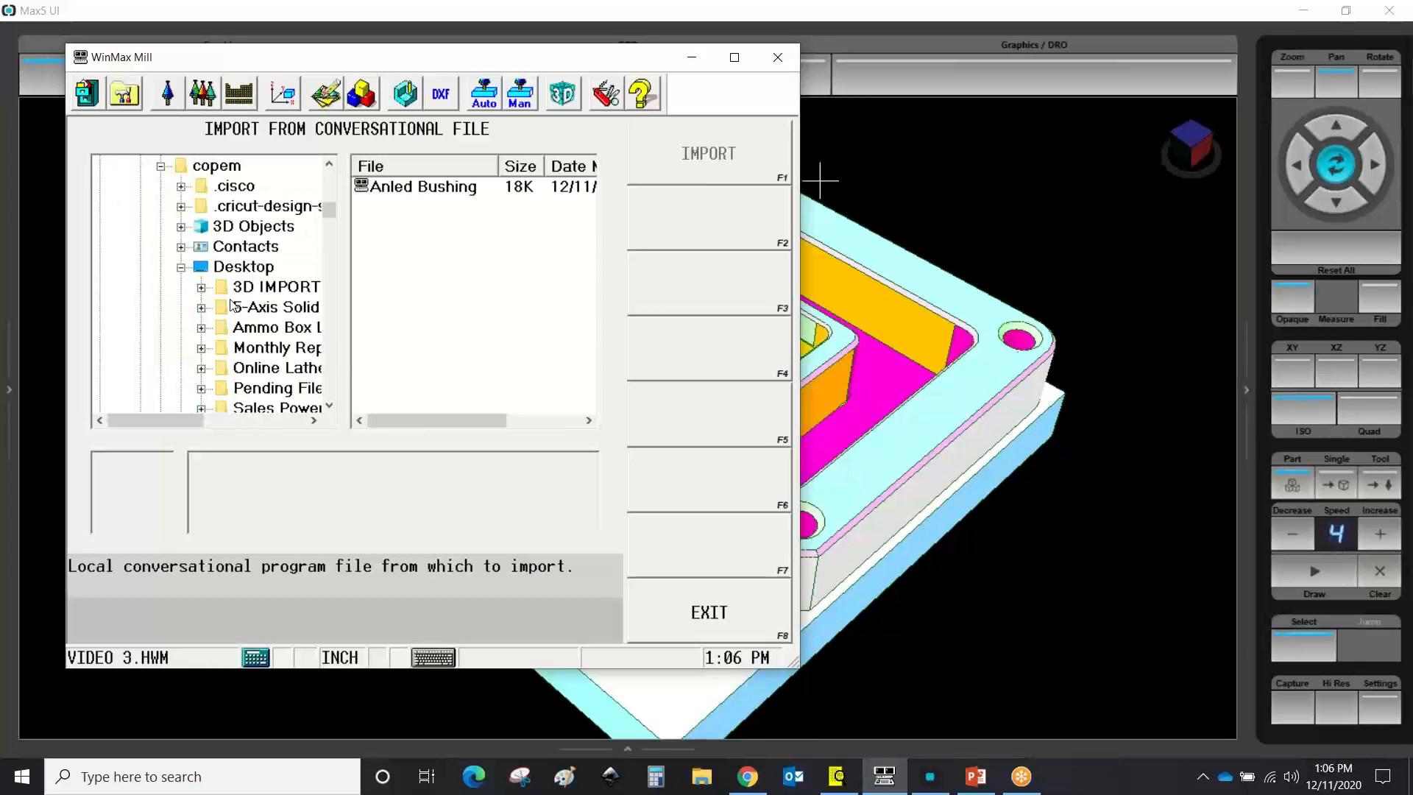
pyautogui.click(241, 268)
pyautogui.click(384, 189)
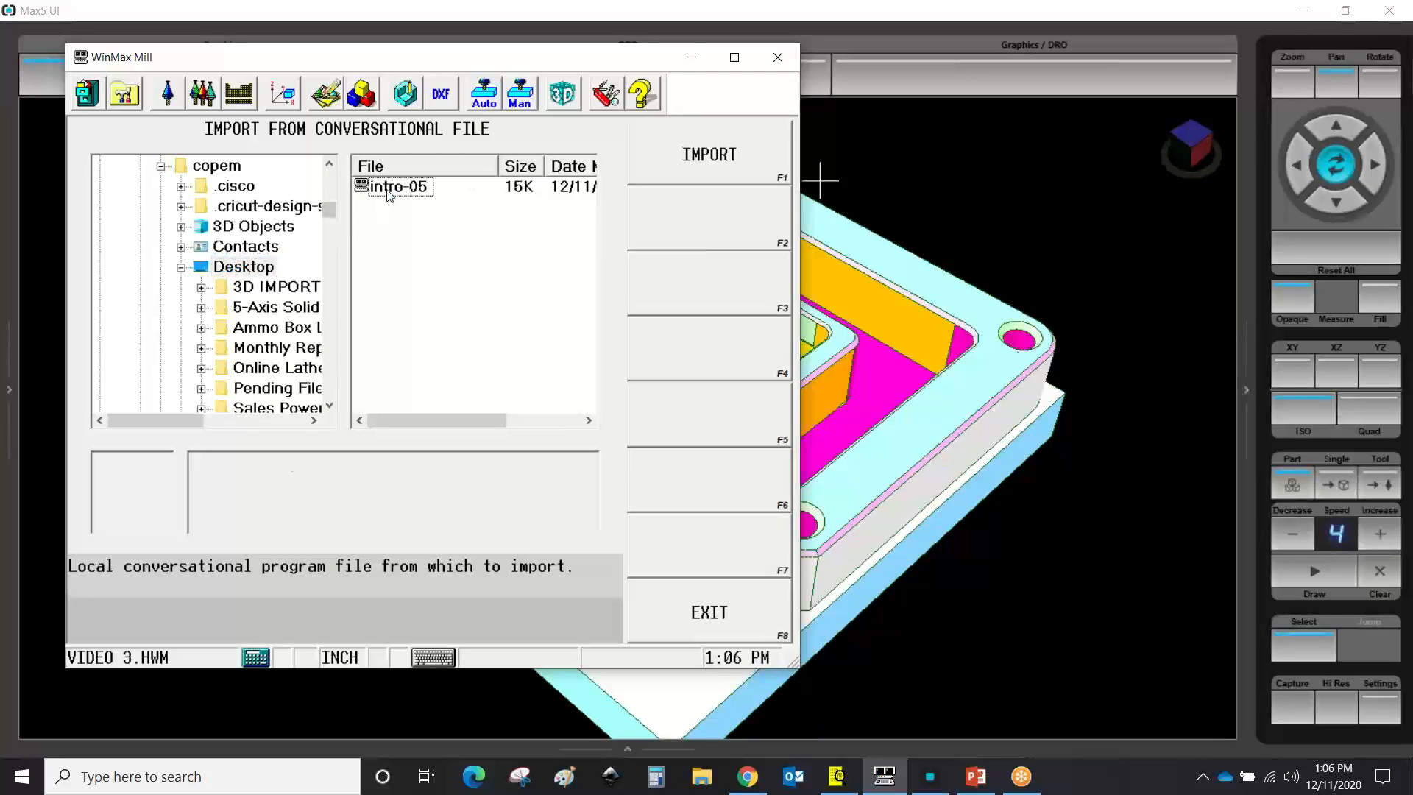
pyautogui.click(685, 158)
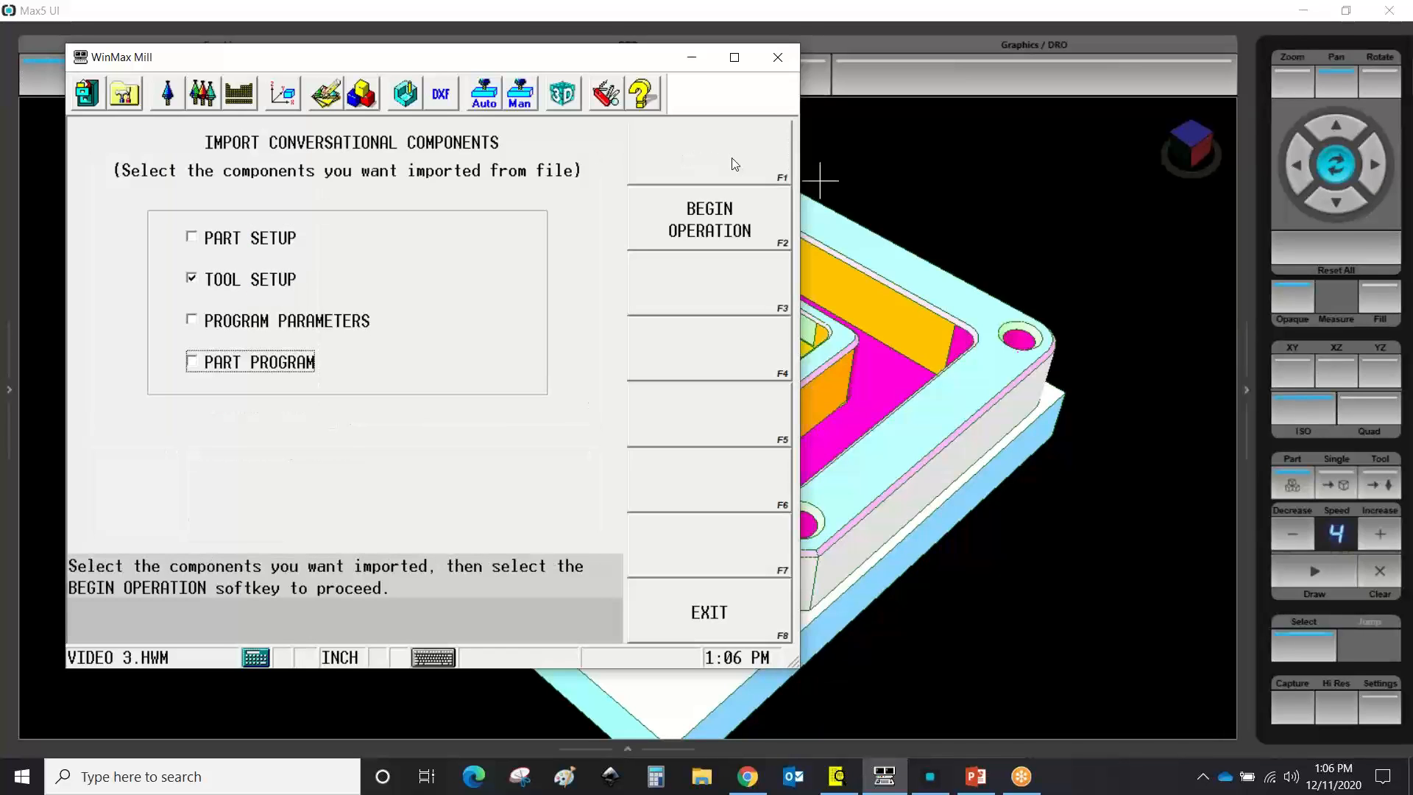
# Try selecting Part Setup, Program Parameters and Part Program for import, clear the last two, and leave without starting the import
pyautogui.click(195, 238)
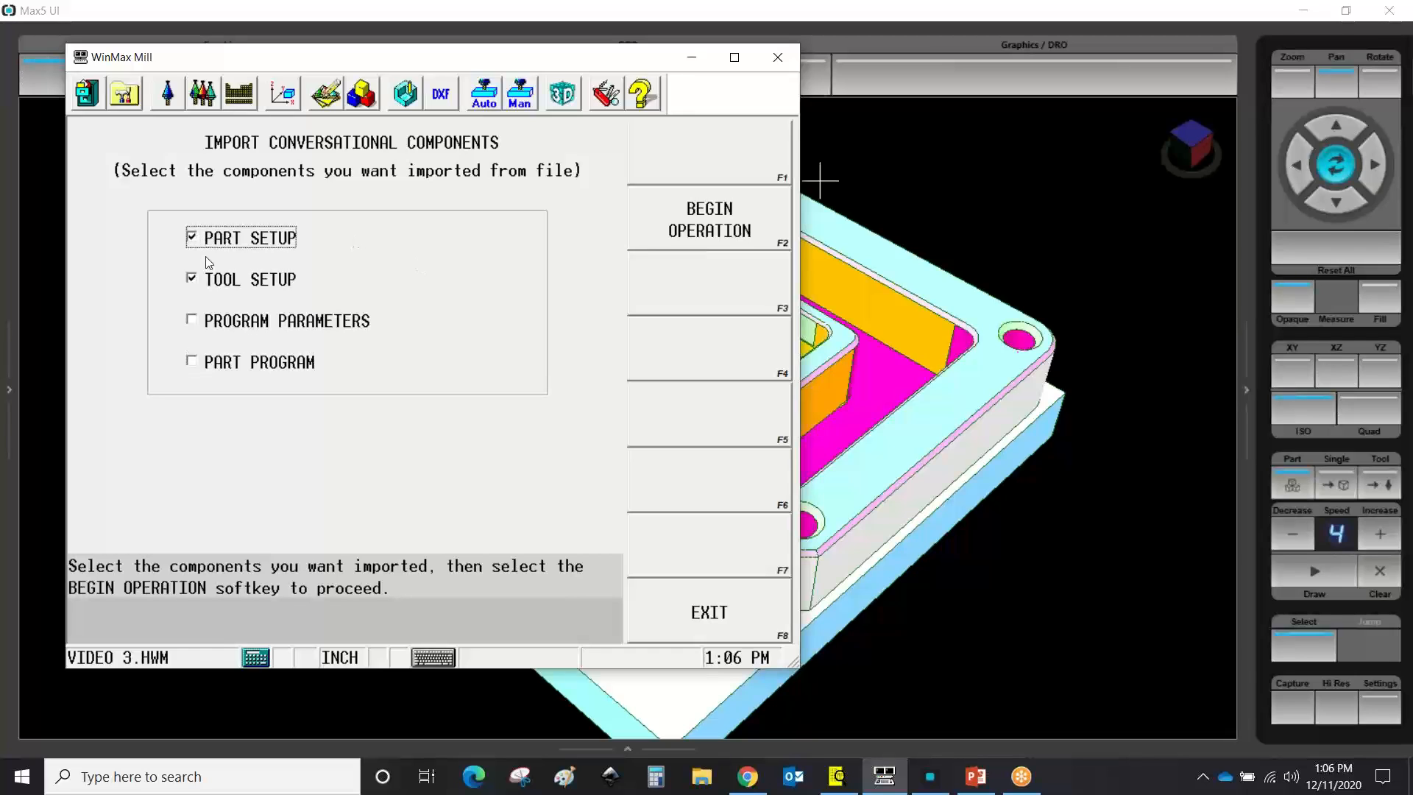
pyautogui.click(199, 319)
pyautogui.click(210, 361)
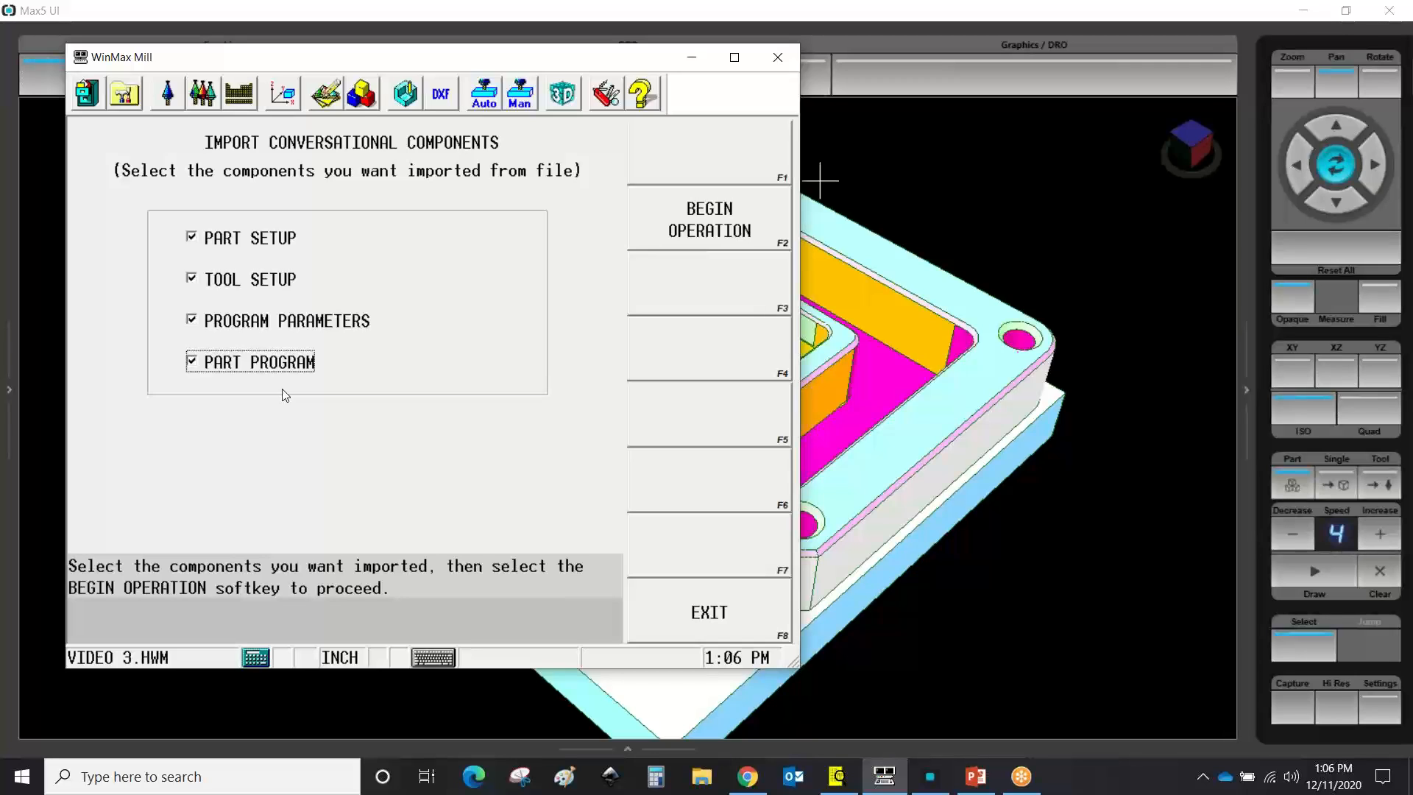
pyautogui.click(192, 361)
pyautogui.click(191, 325)
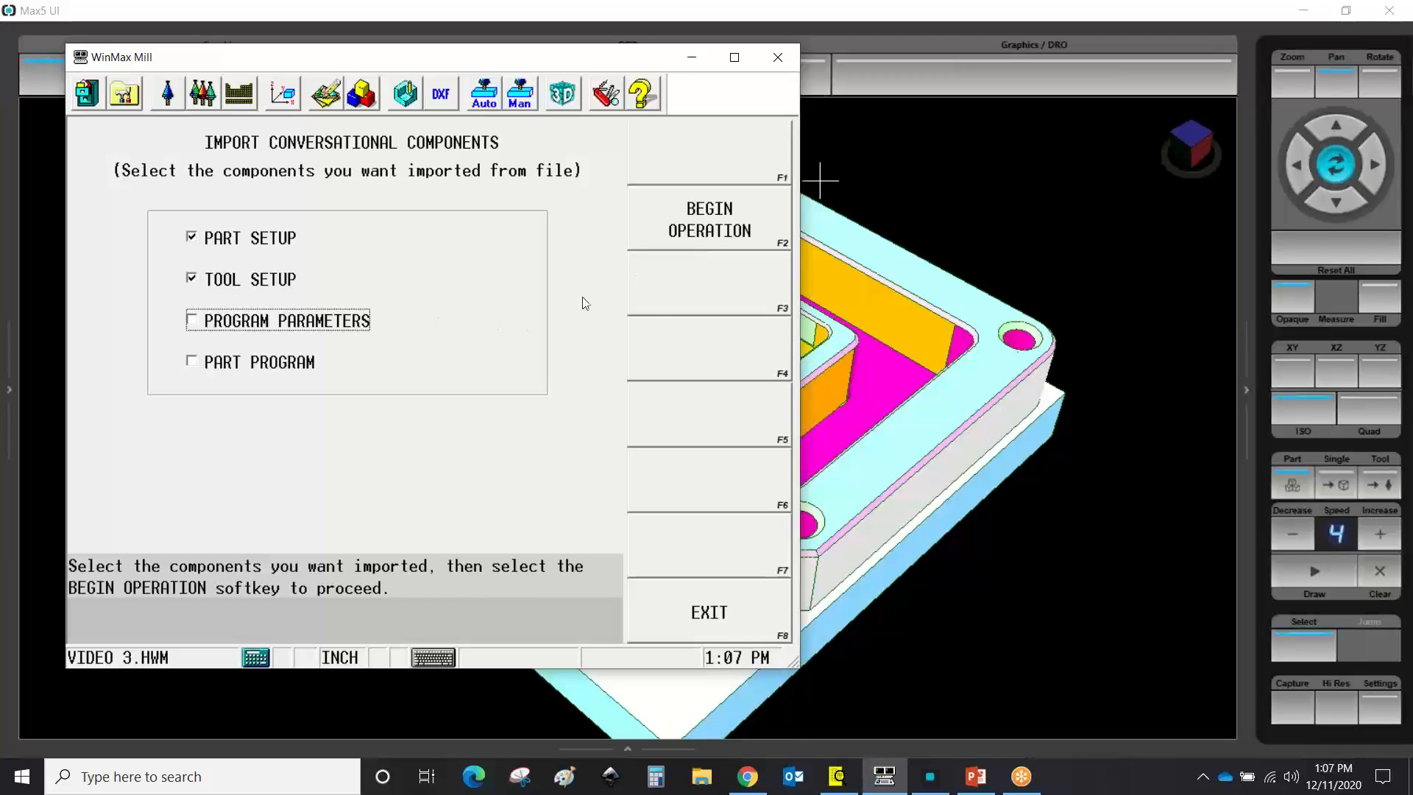
pyautogui.click(709, 615)
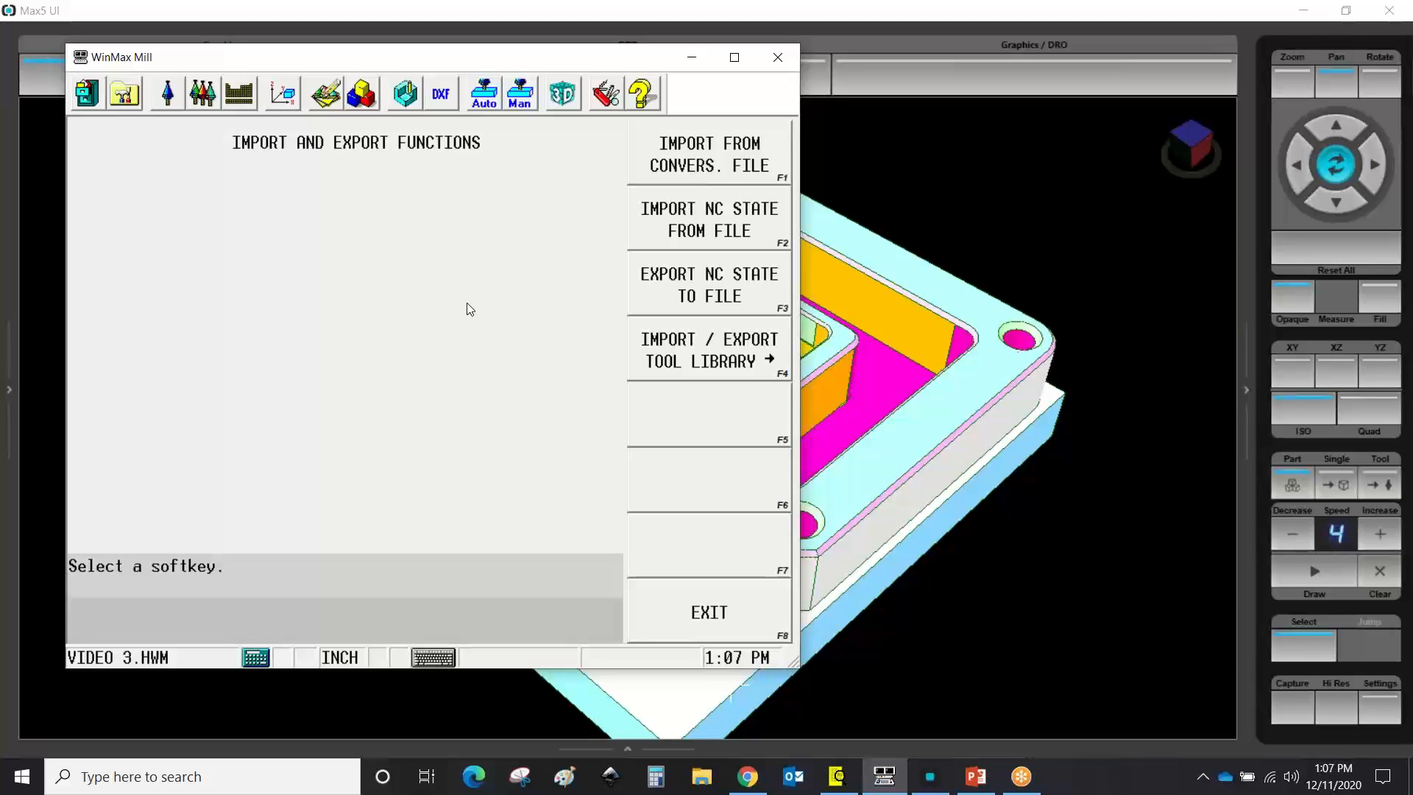
# Review the list of tools used by the VIDEO 3 program and its part setup, and return to the main input screen
pyautogui.click(334, 100)
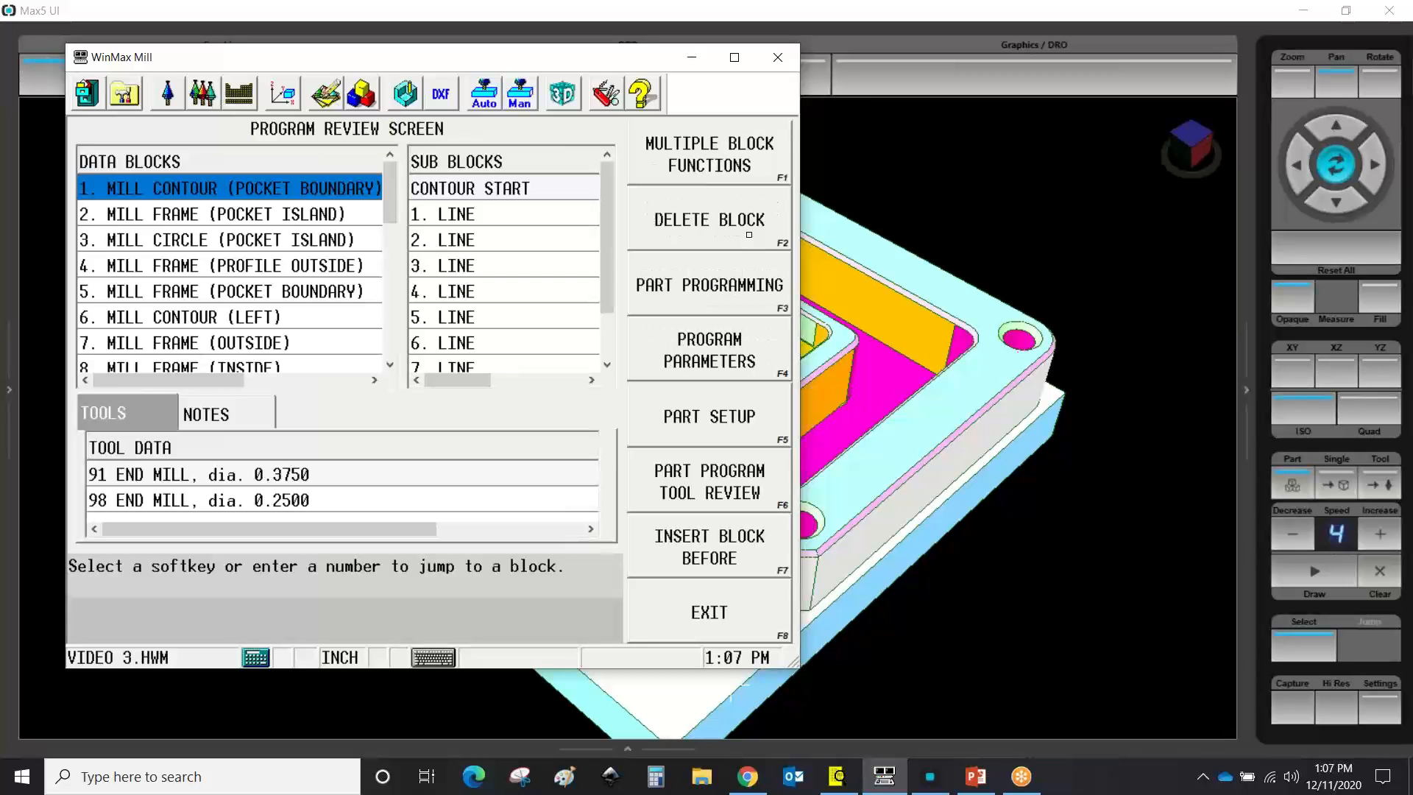
pyautogui.press('F6')
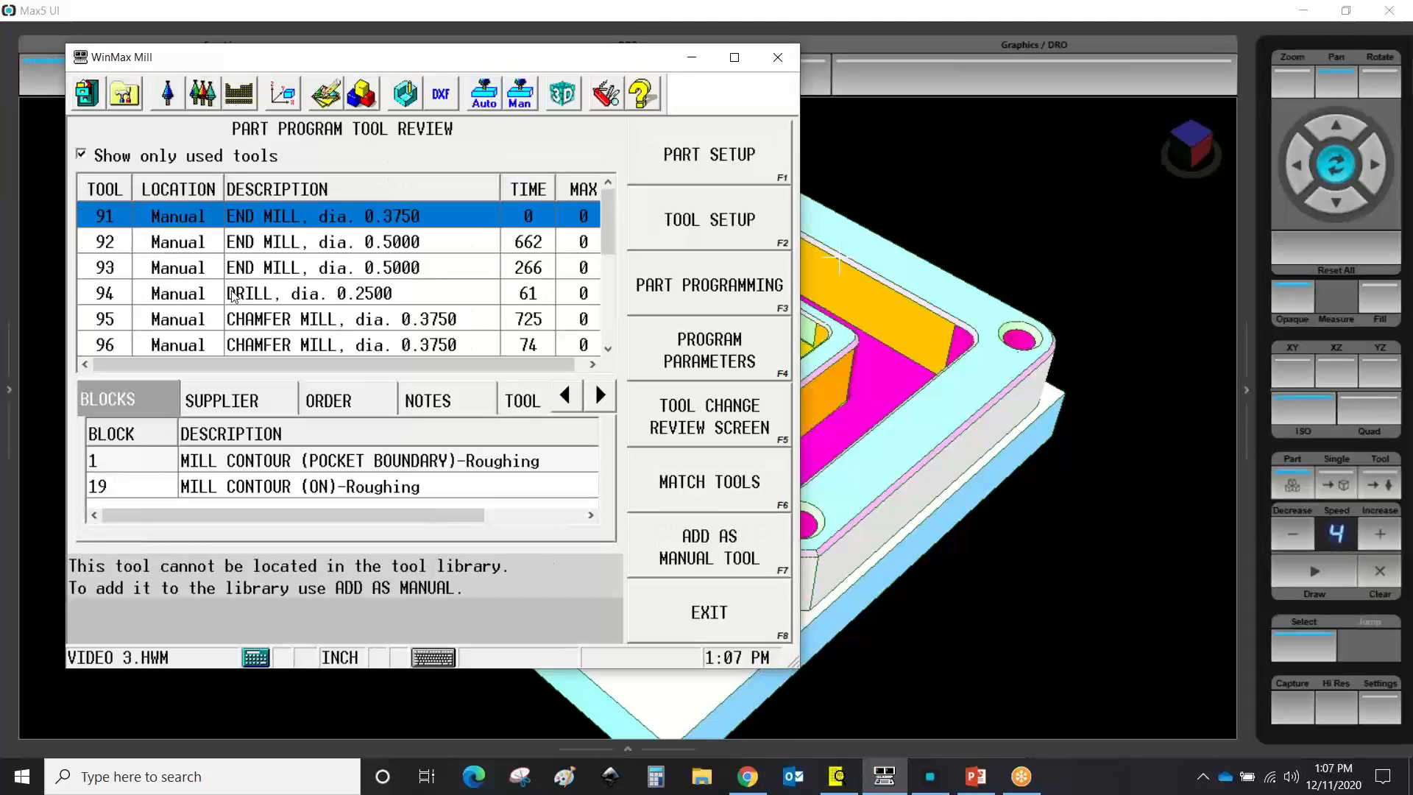
pyautogui.scroll(-3, 355, 280)
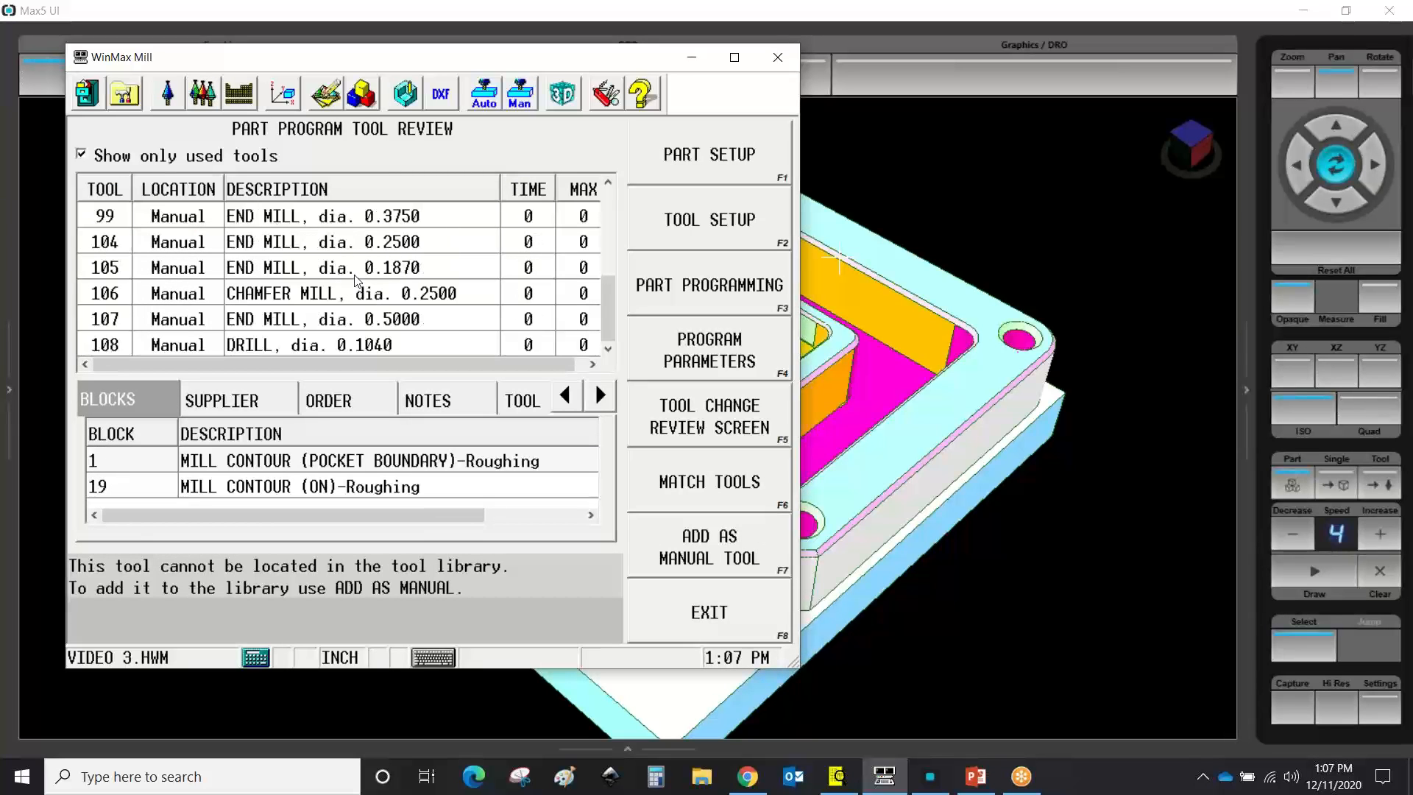
pyautogui.scroll(3, 355, 280)
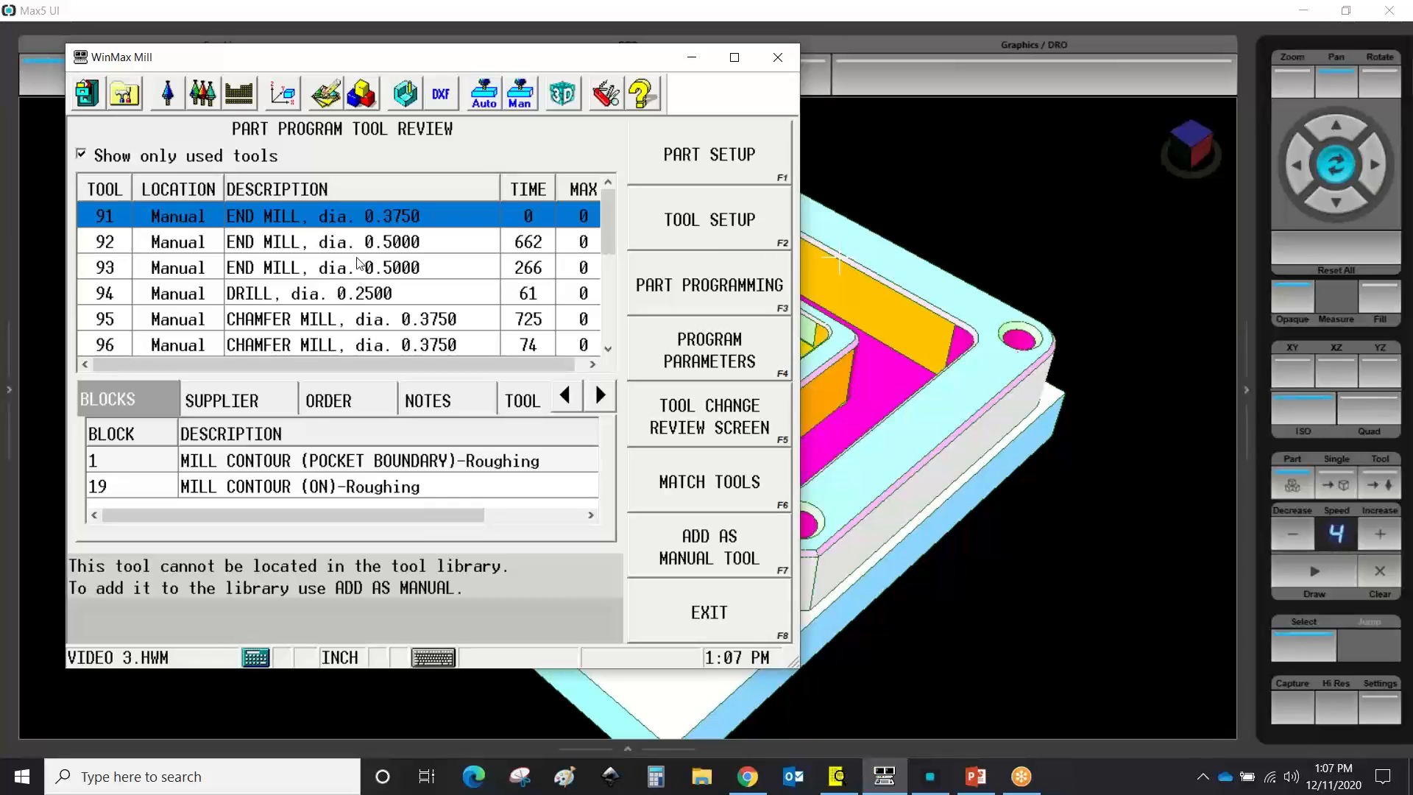
pyautogui.click(284, 96)
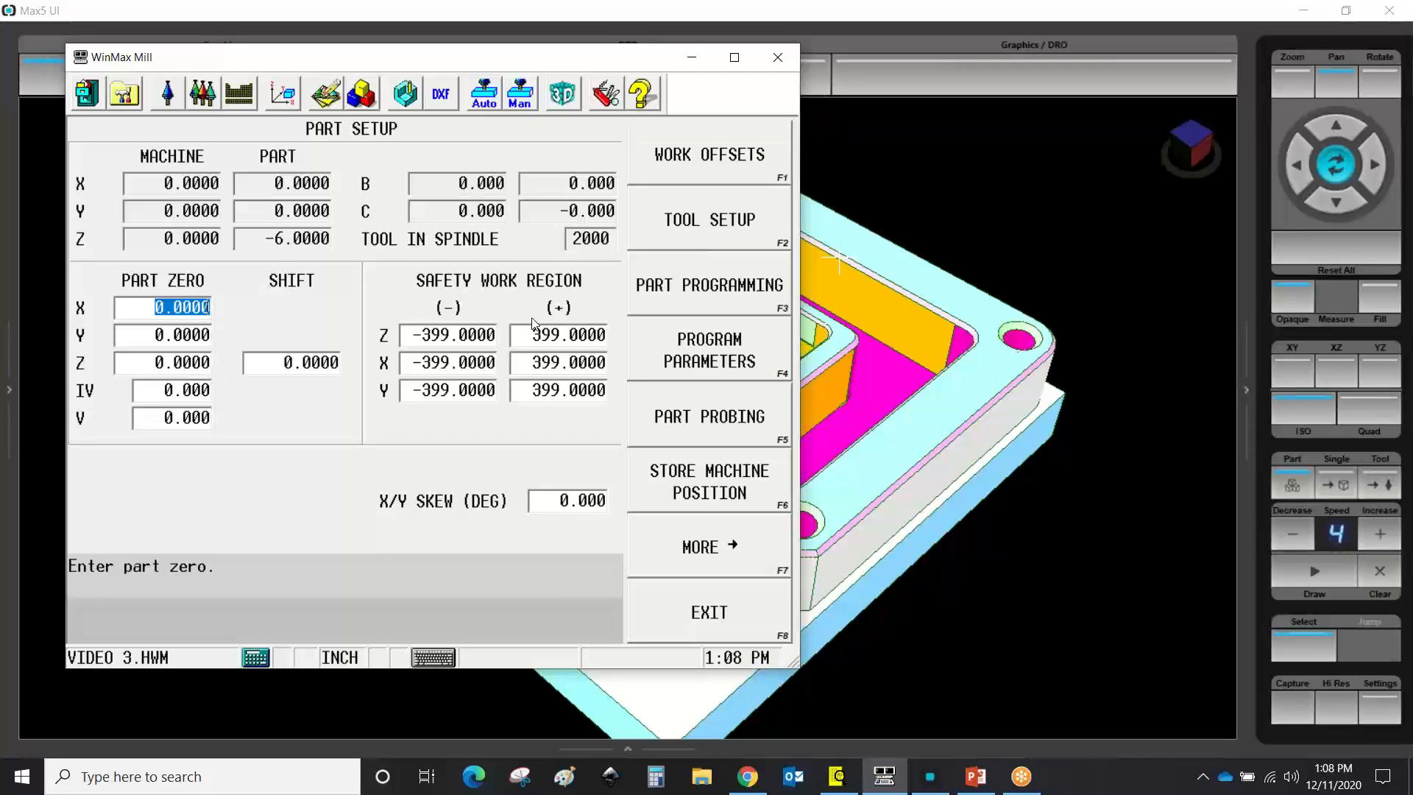
pyautogui.click(122, 94)
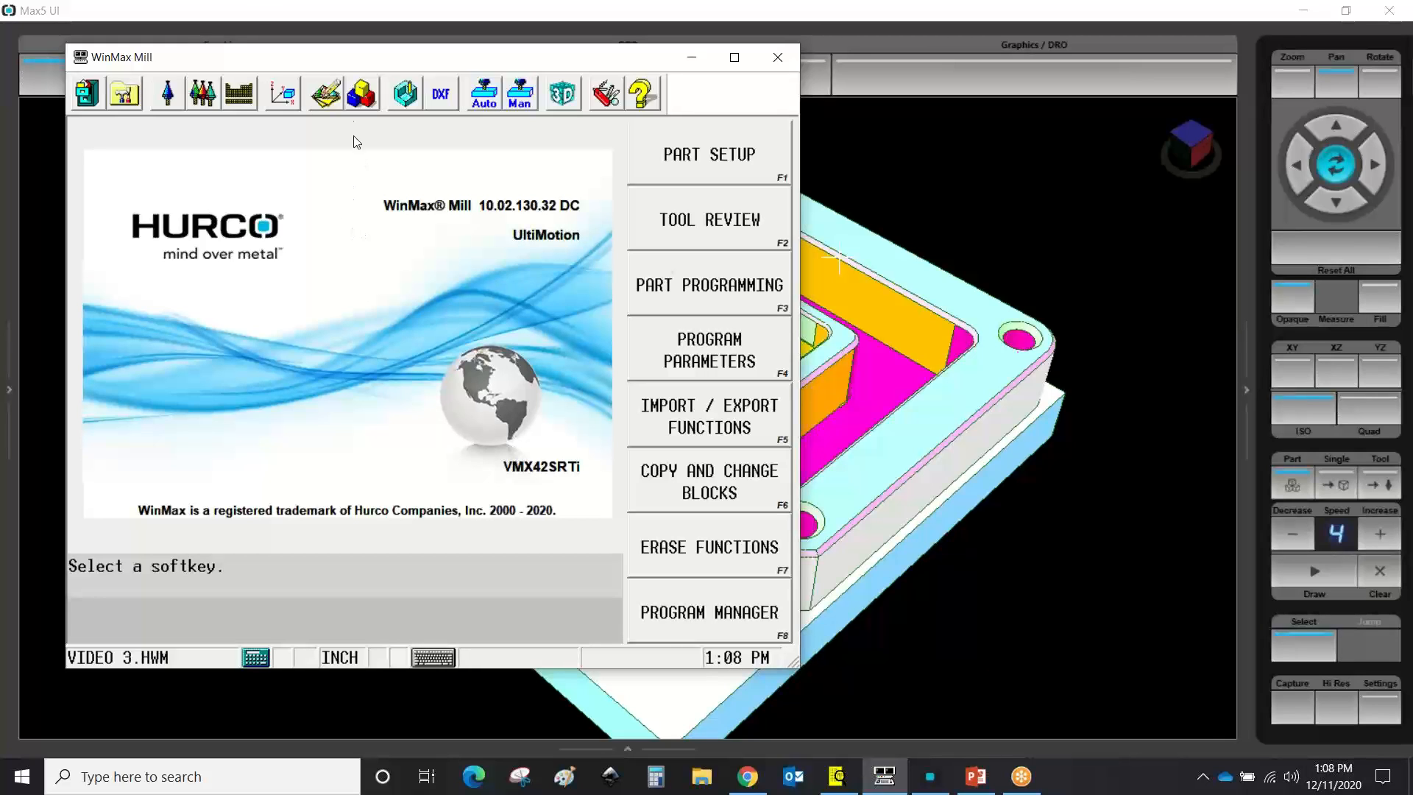
# Make intro-05.HWM the active program and save a copy of it in the Desktop folder as intro-06.HWM
pyautogui.click(84, 97)
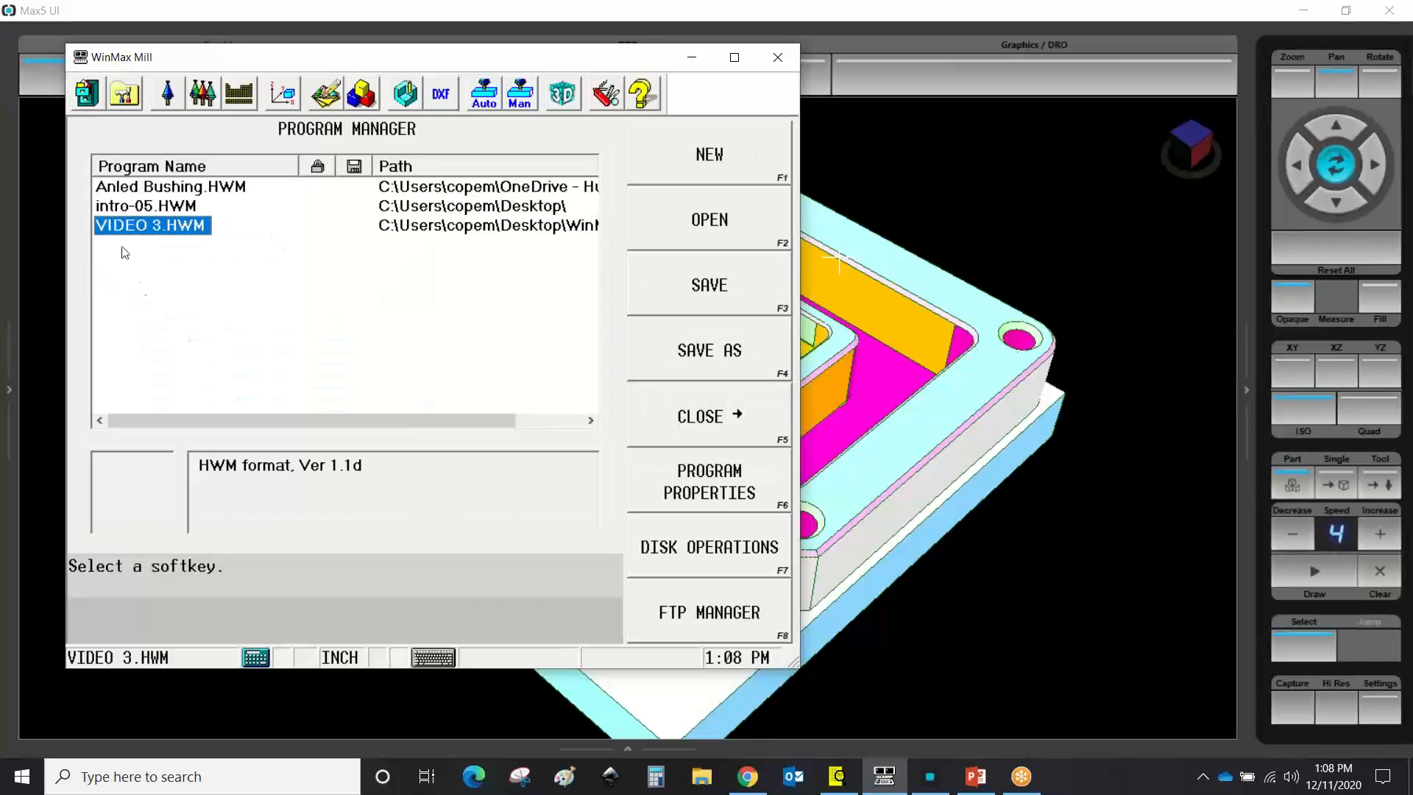
pyautogui.click(138, 208)
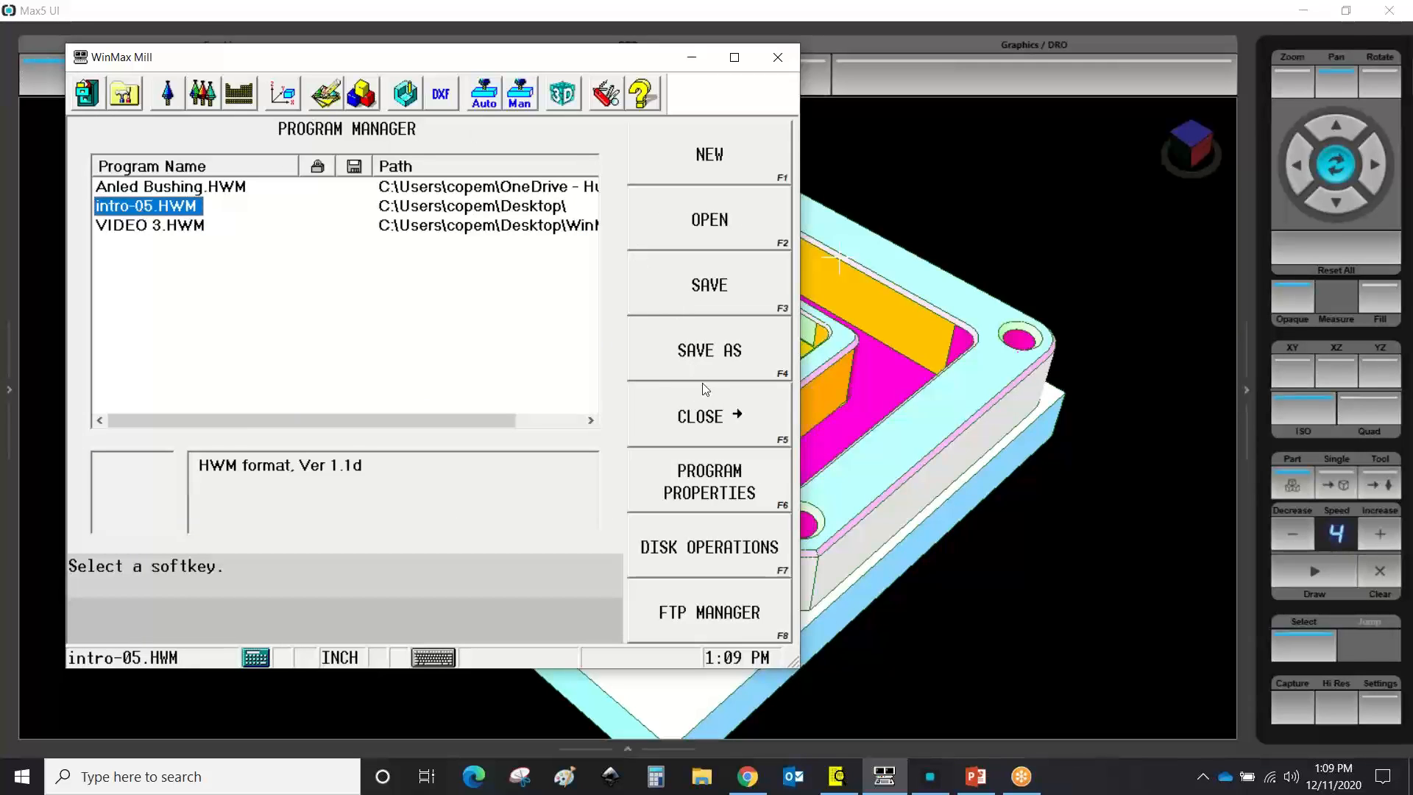
pyautogui.click(705, 345)
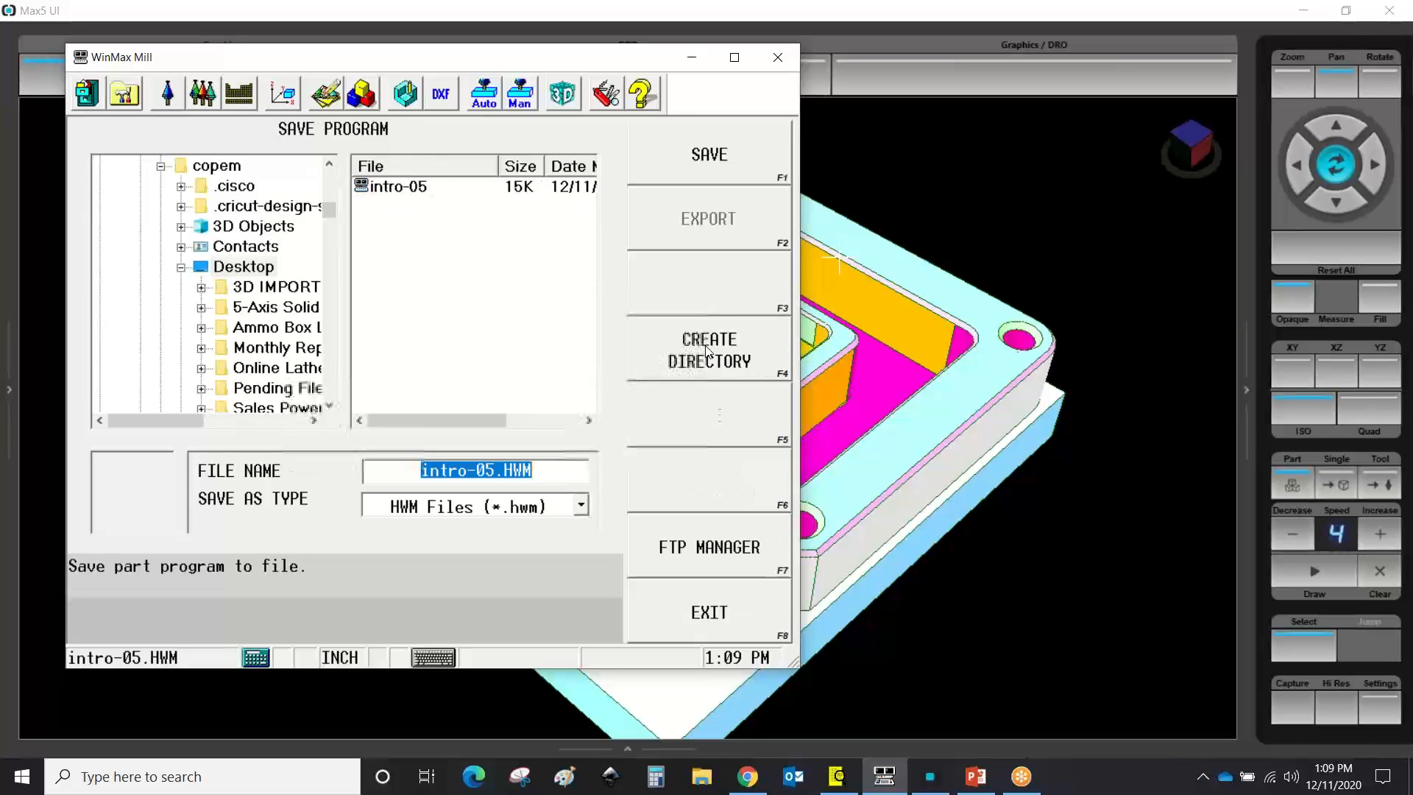
pyautogui.click(497, 472)
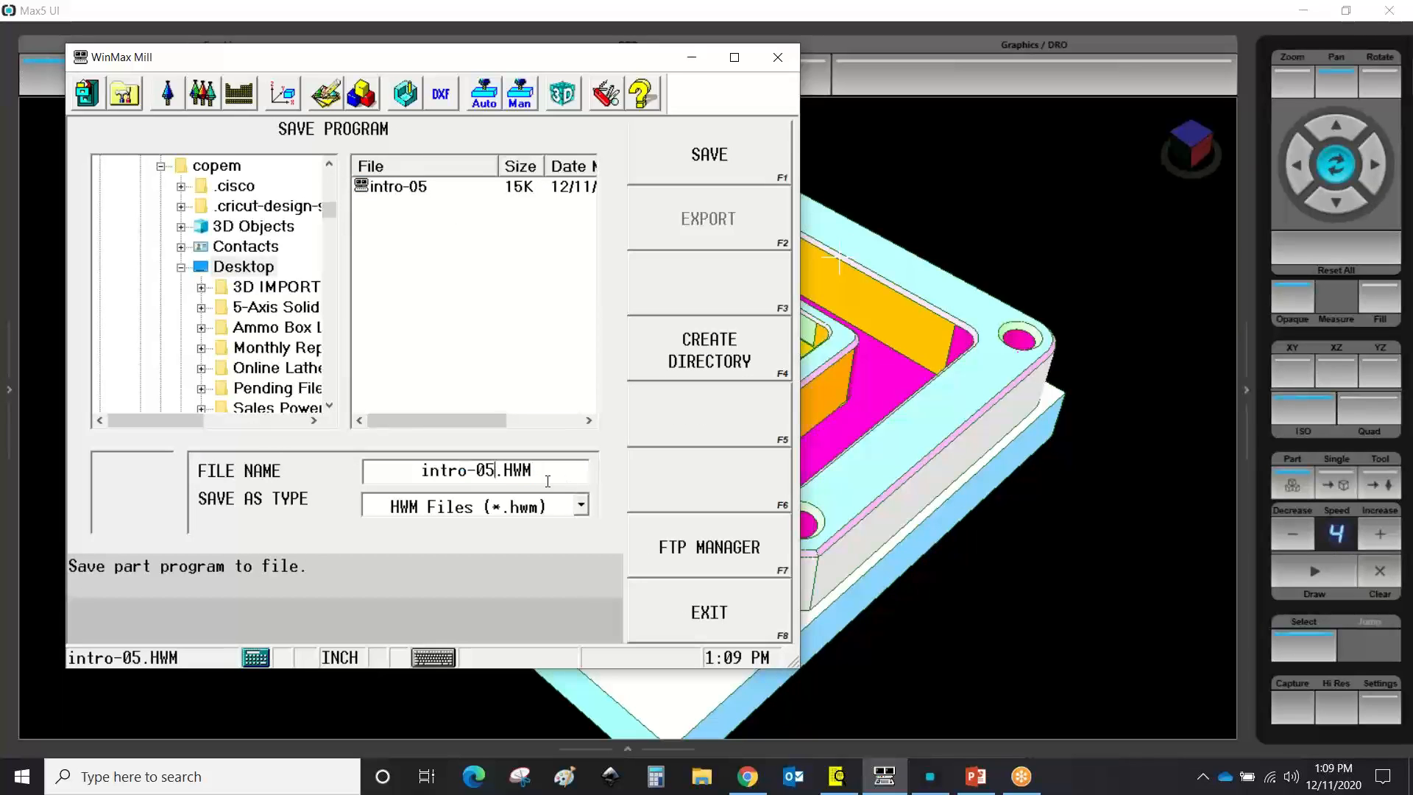
pyautogui.press('BackSpace')
pyautogui.write('6')
pyautogui.scroll(2, 229, 177)
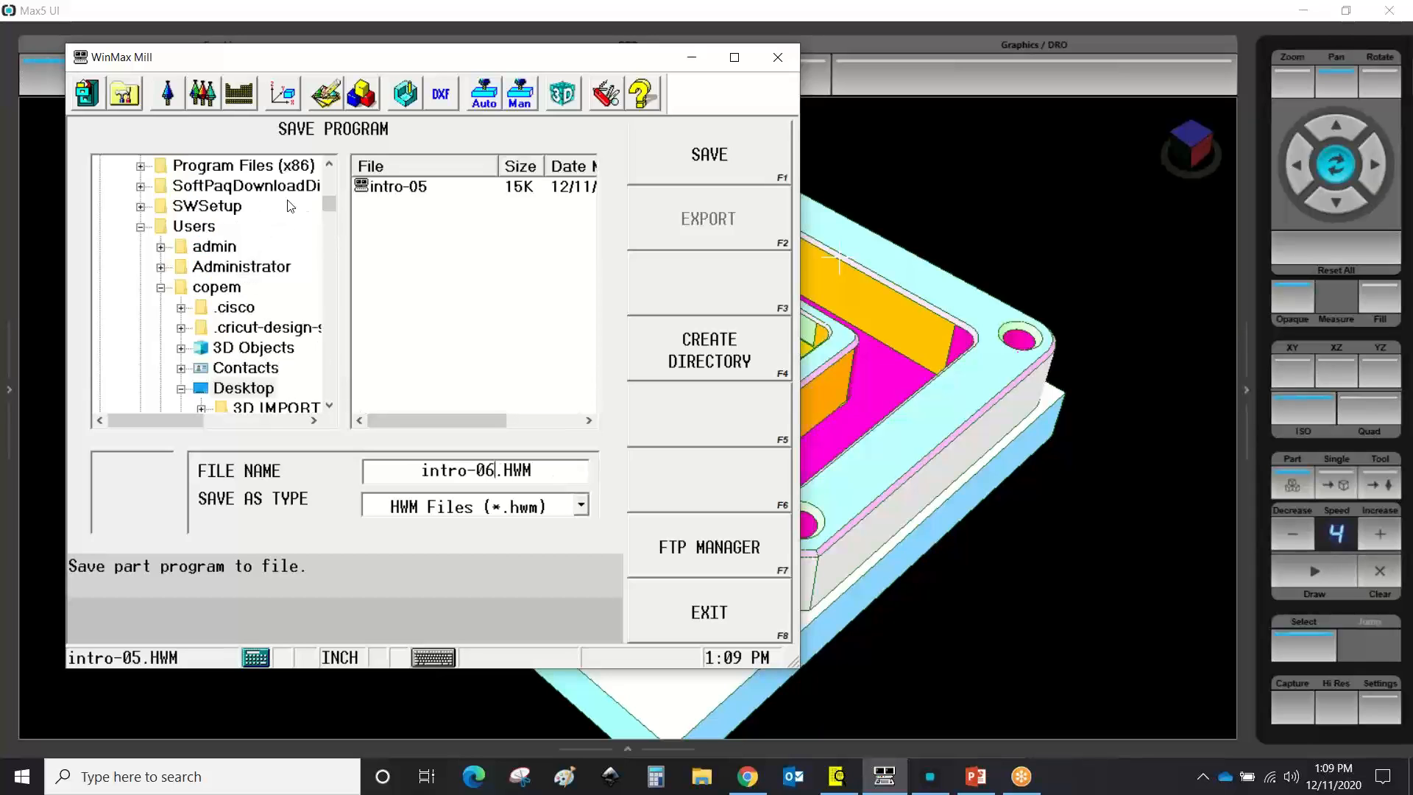
pyautogui.scroll(-1, 287, 202)
pyautogui.click(234, 328)
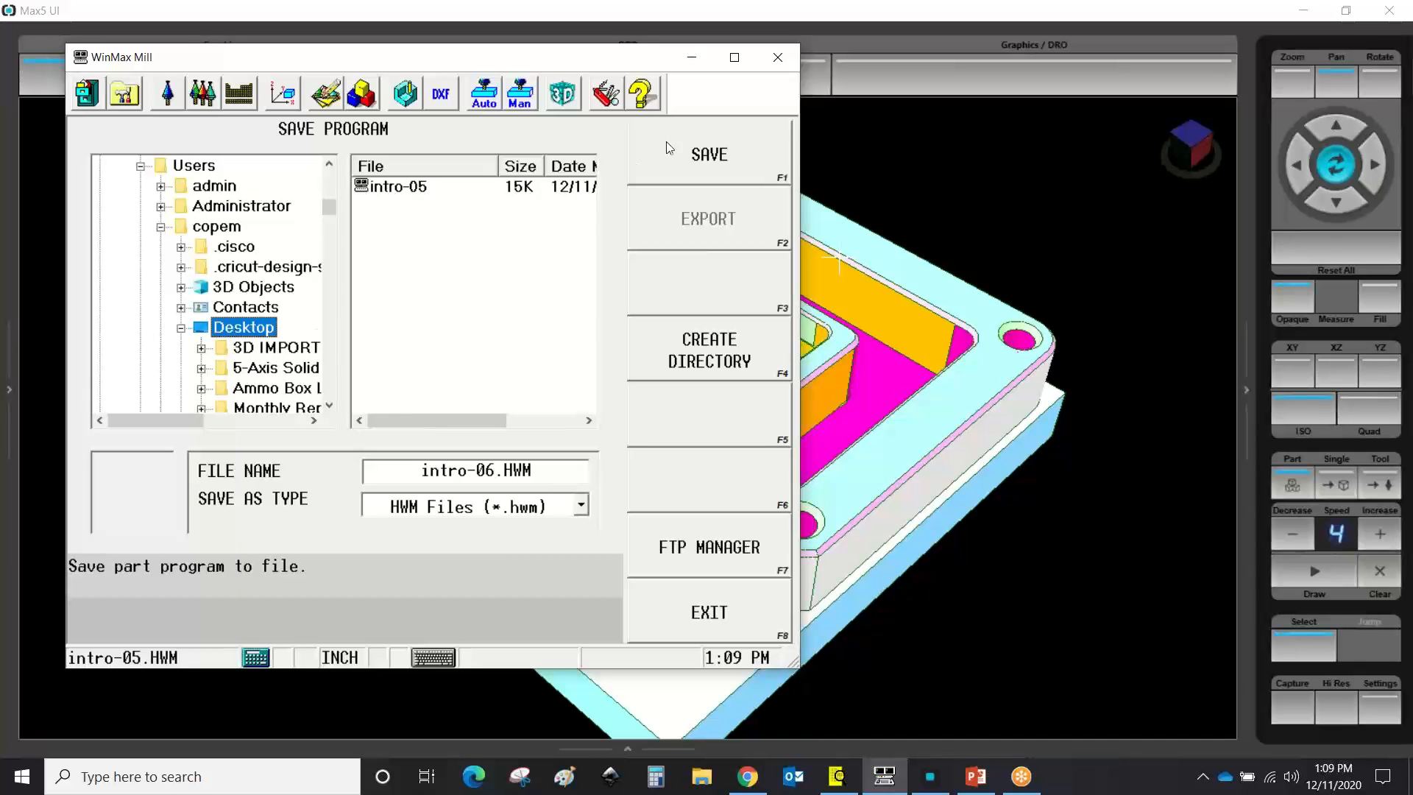
pyautogui.click(709, 156)
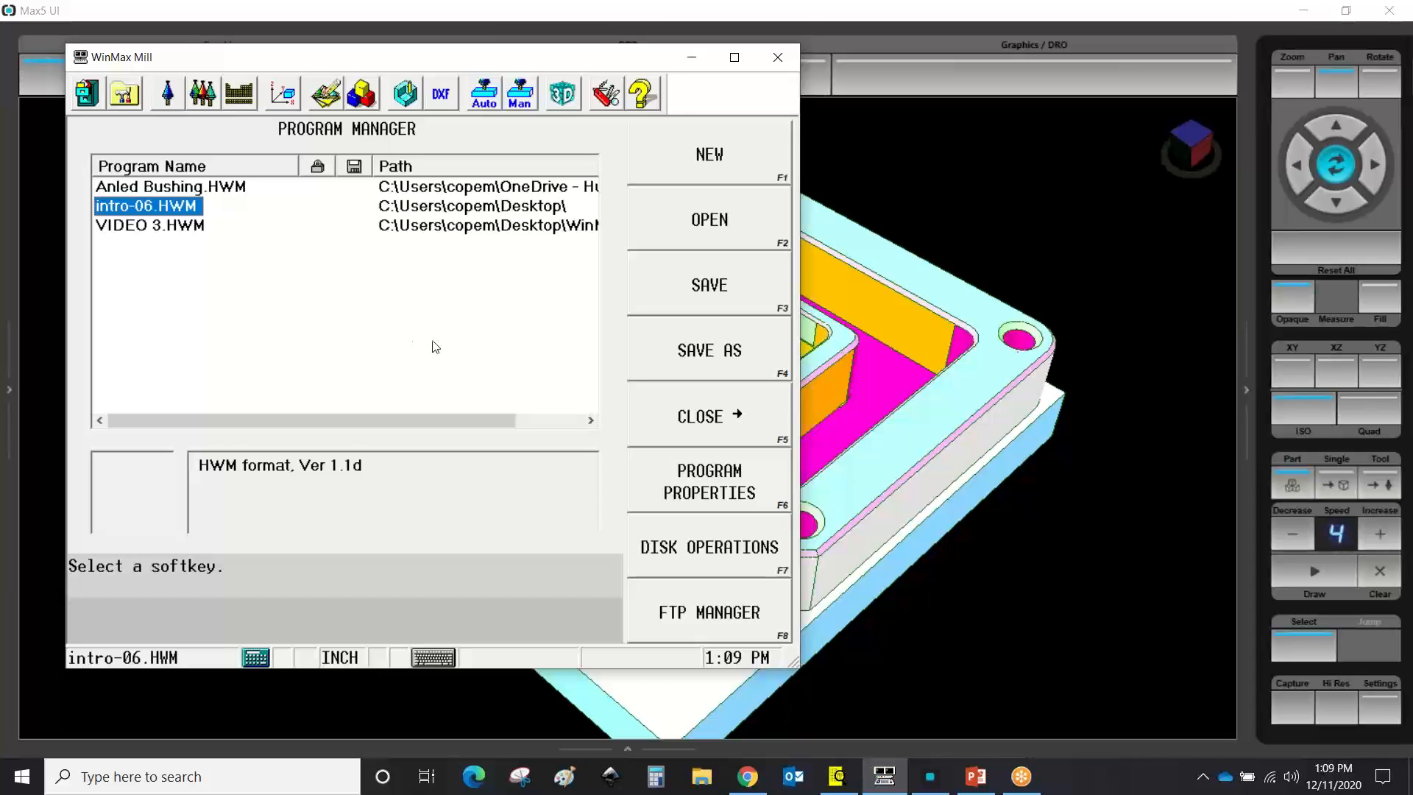
# Delete all four milling data blocks from the intro-06 program, from the profile-outside frame through the pocket-boundary frame
pyautogui.click(360, 93)
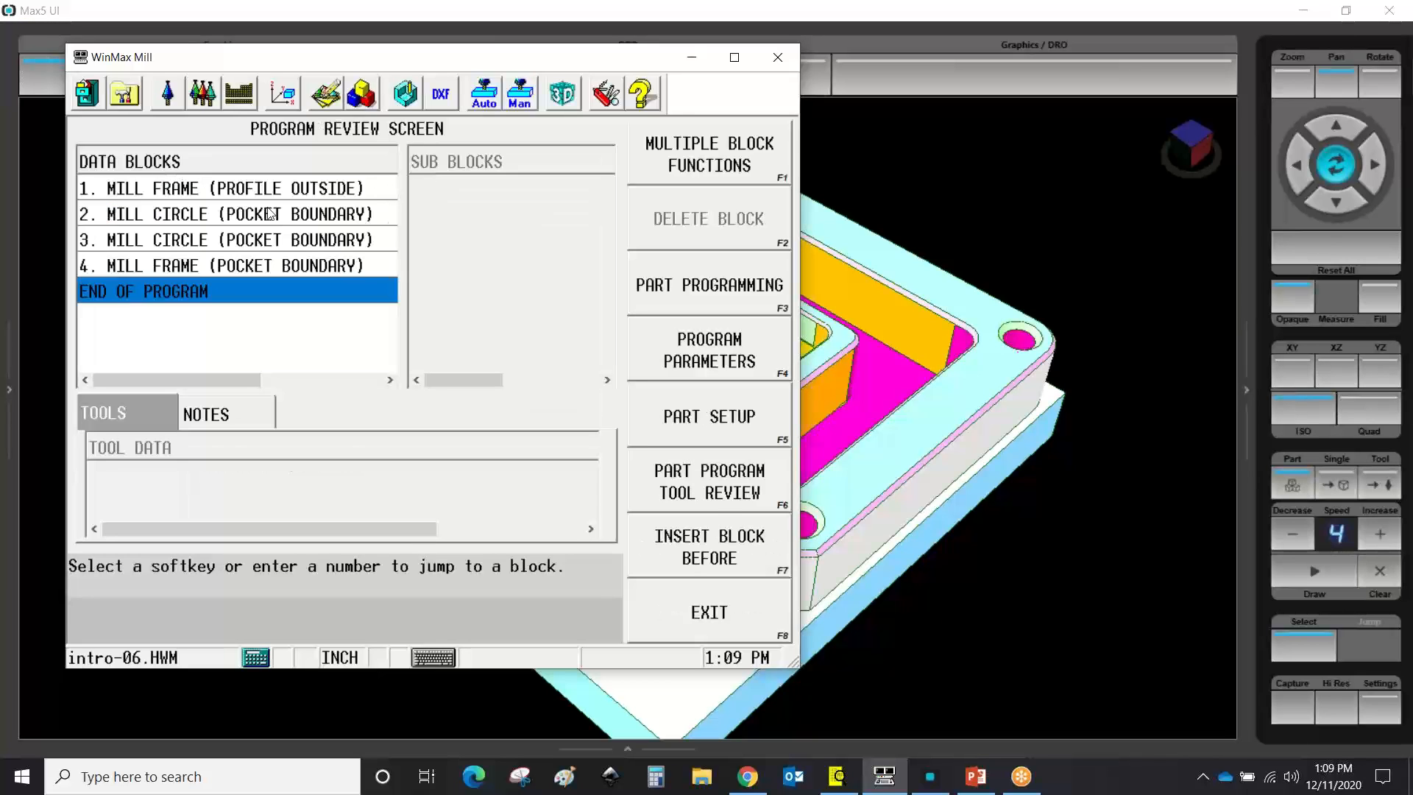
pyautogui.click(227, 189)
pyautogui.keyDown('shift'); pyautogui.click(249, 269); pyautogui.keyUp('shift')
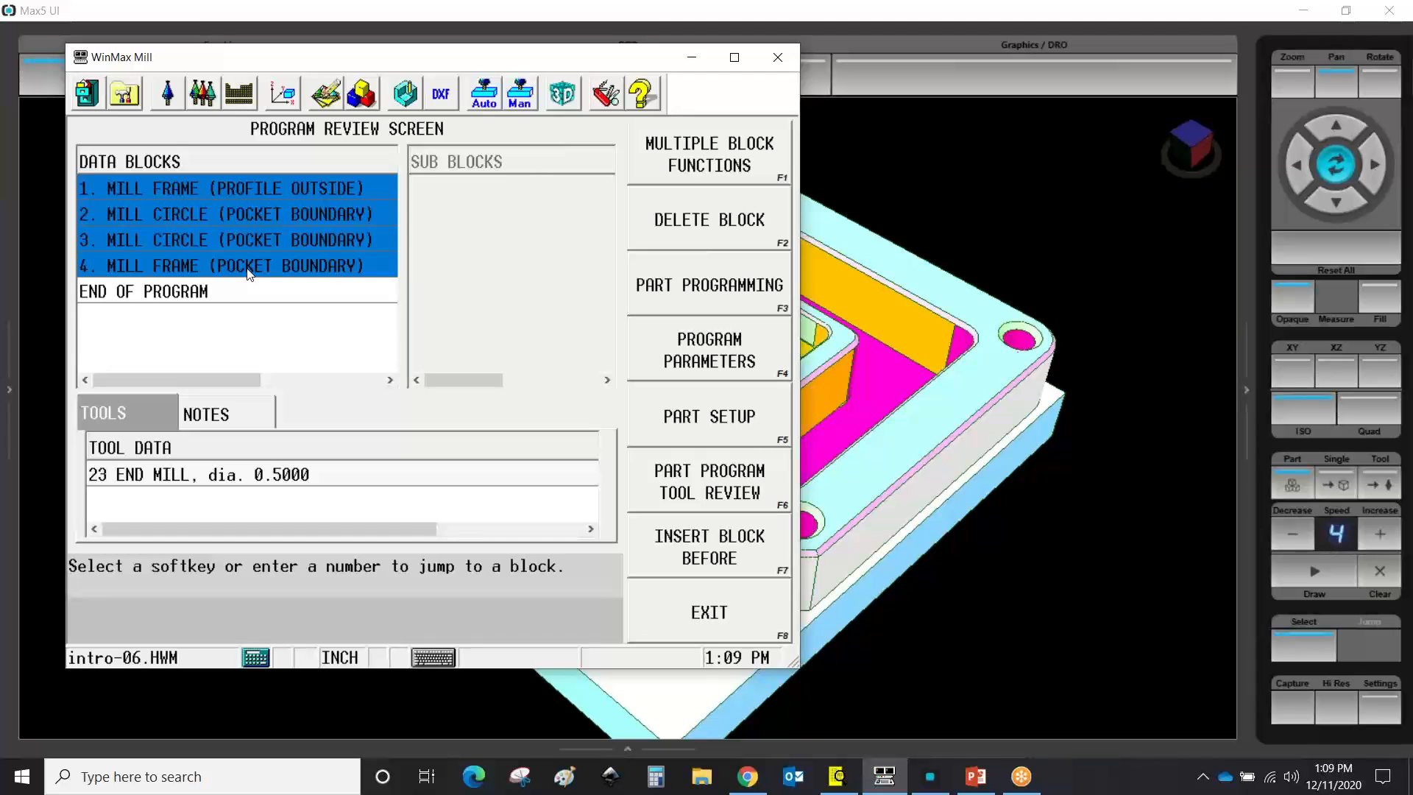
pyautogui.press('F2')
pyautogui.click(178, 286)
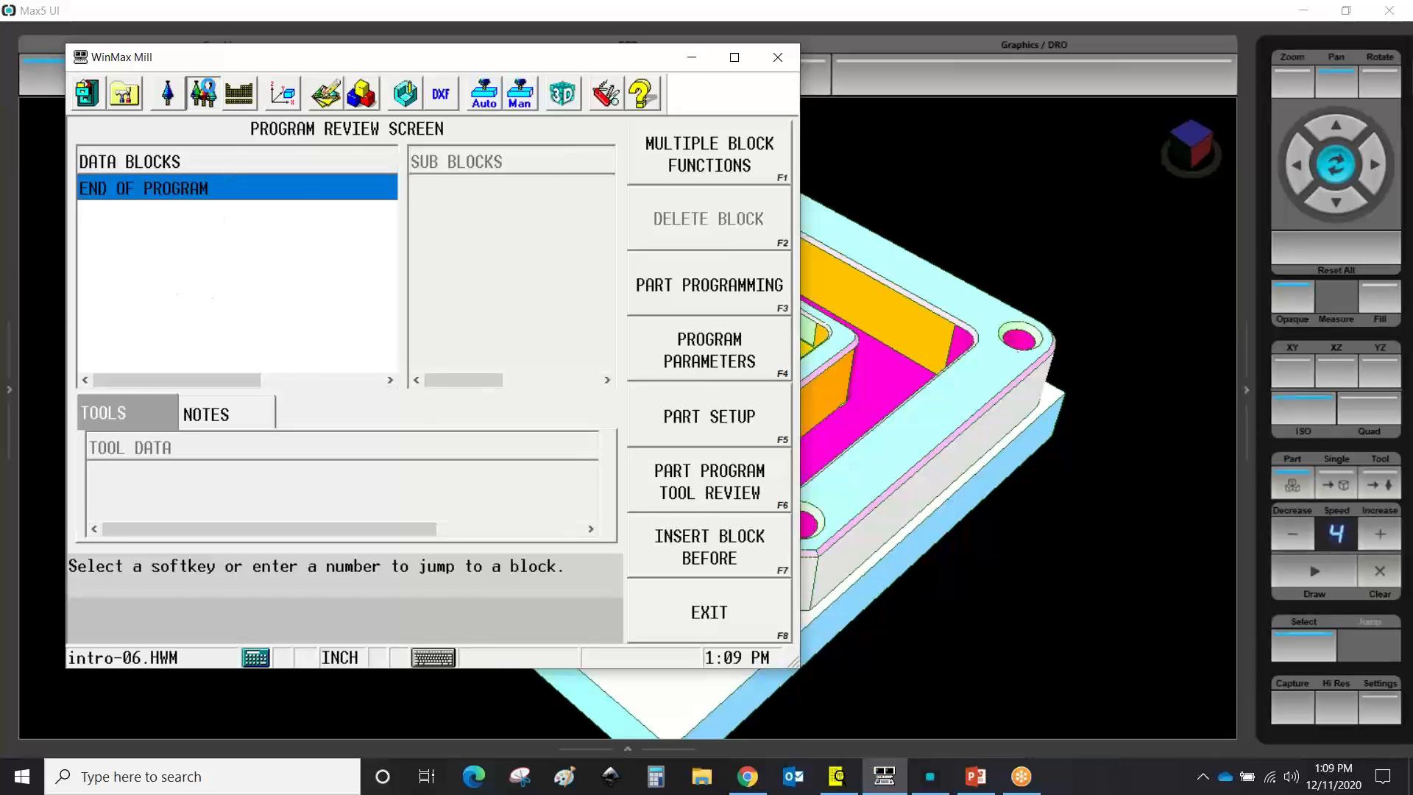
# Check the used-tools list and the tool setup for the emptied intro-06 program, and return to the main input screen
pyautogui.click(206, 92)
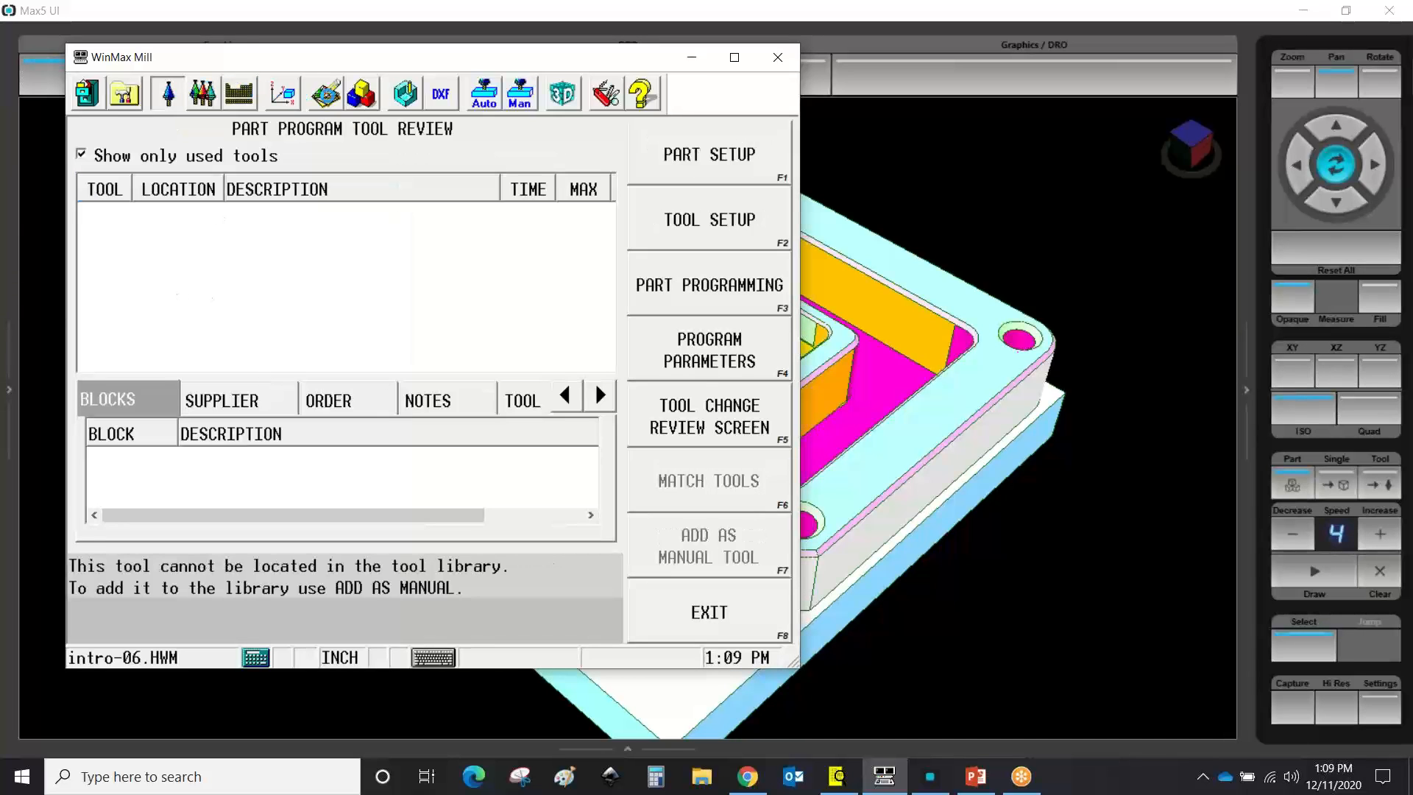
pyautogui.click(337, 98)
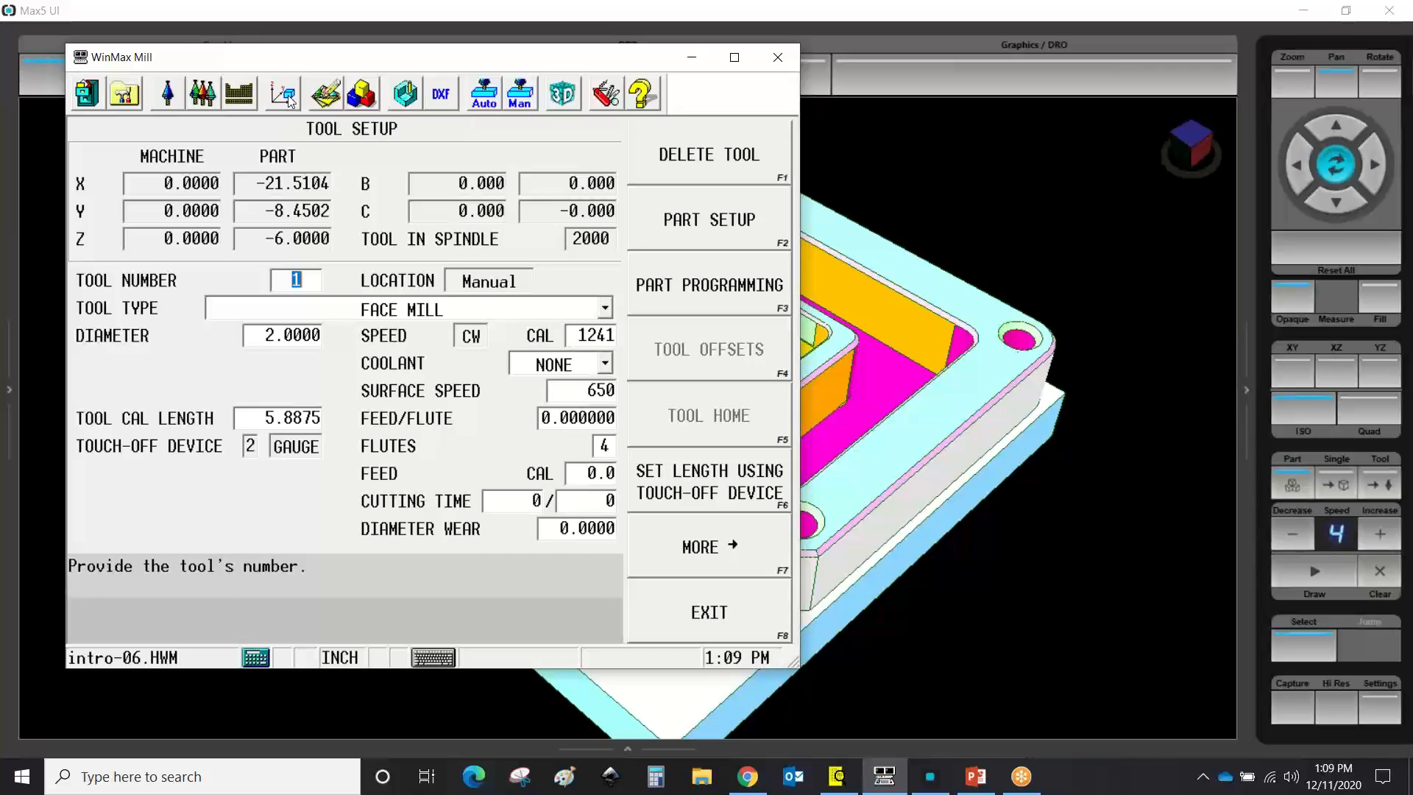
pyautogui.click(202, 96)
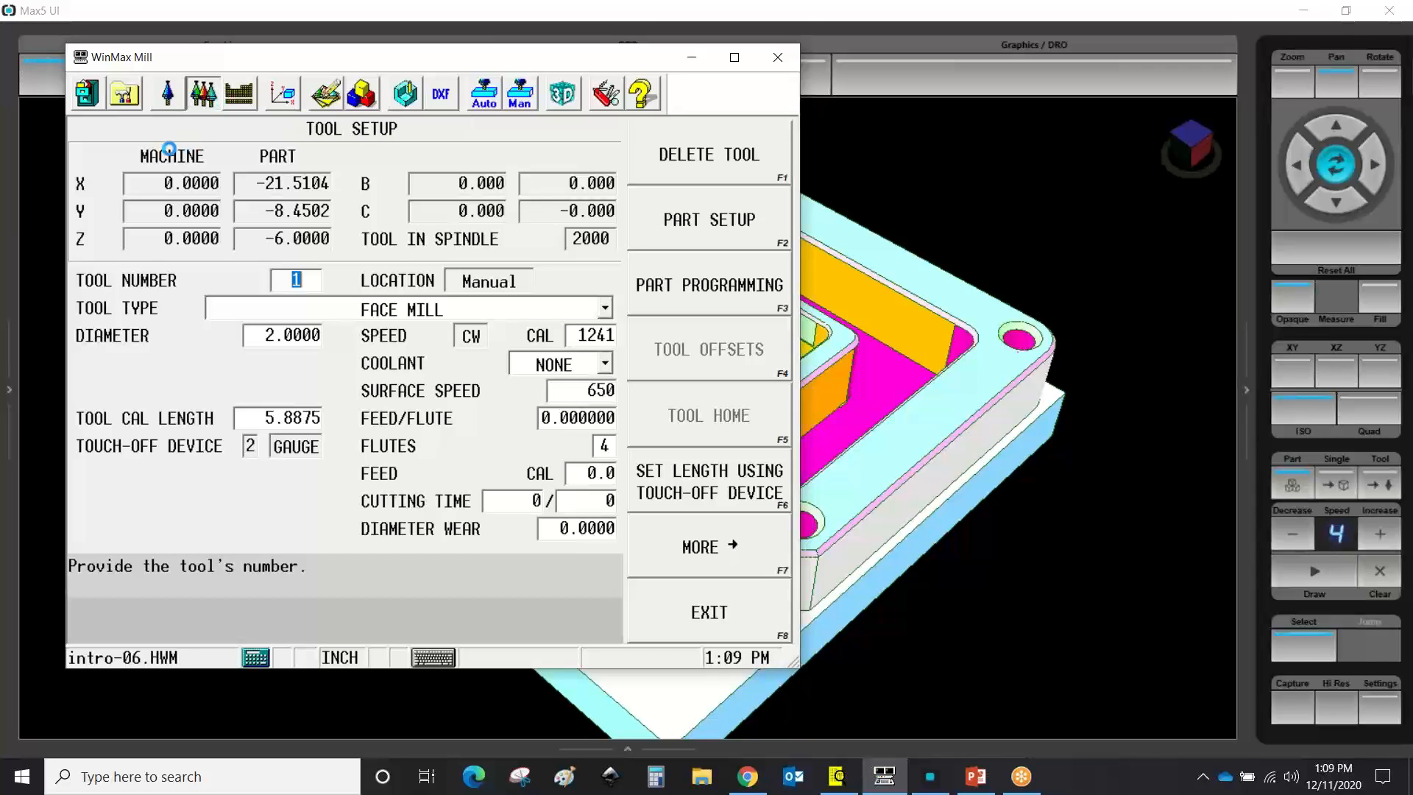
pyautogui.click(81, 154)
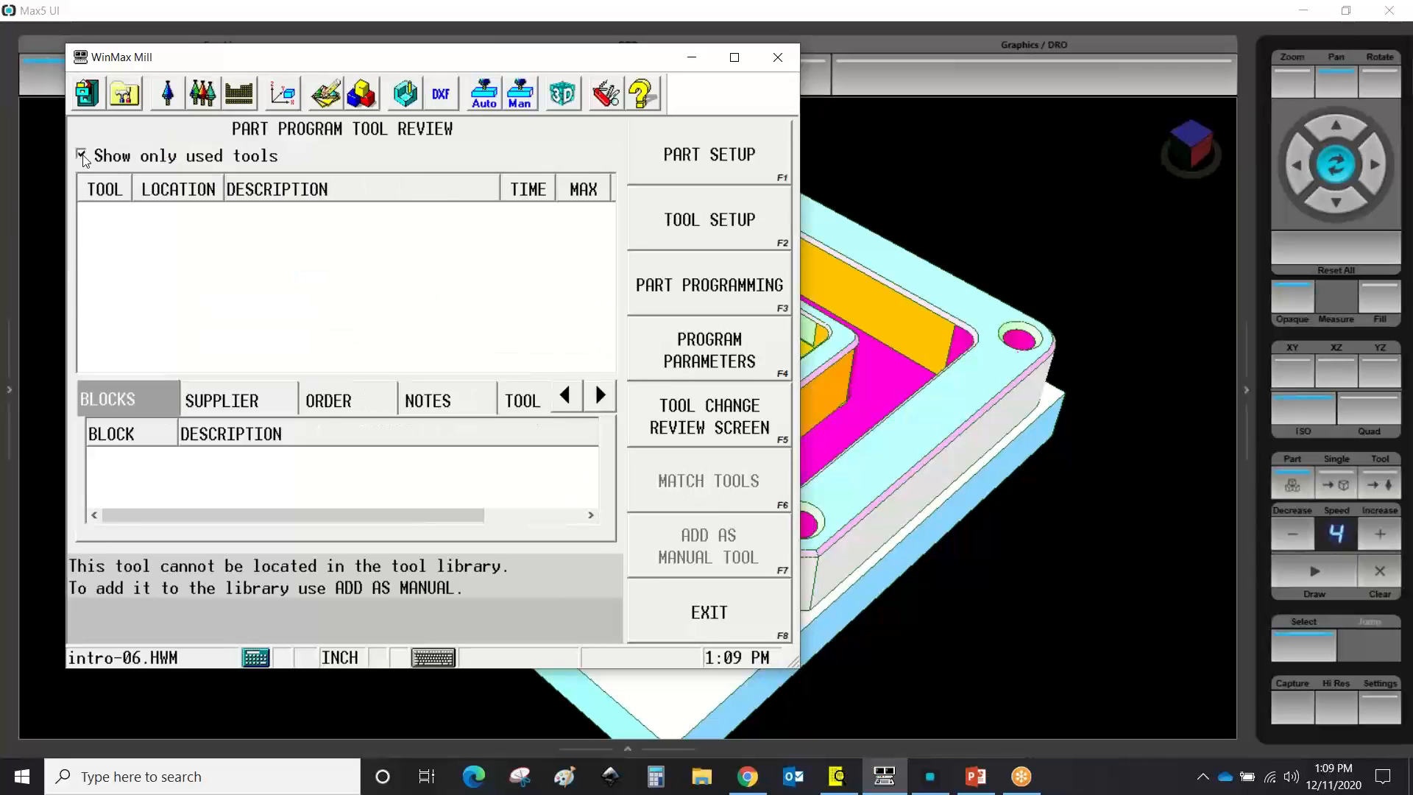
pyautogui.click(81, 156)
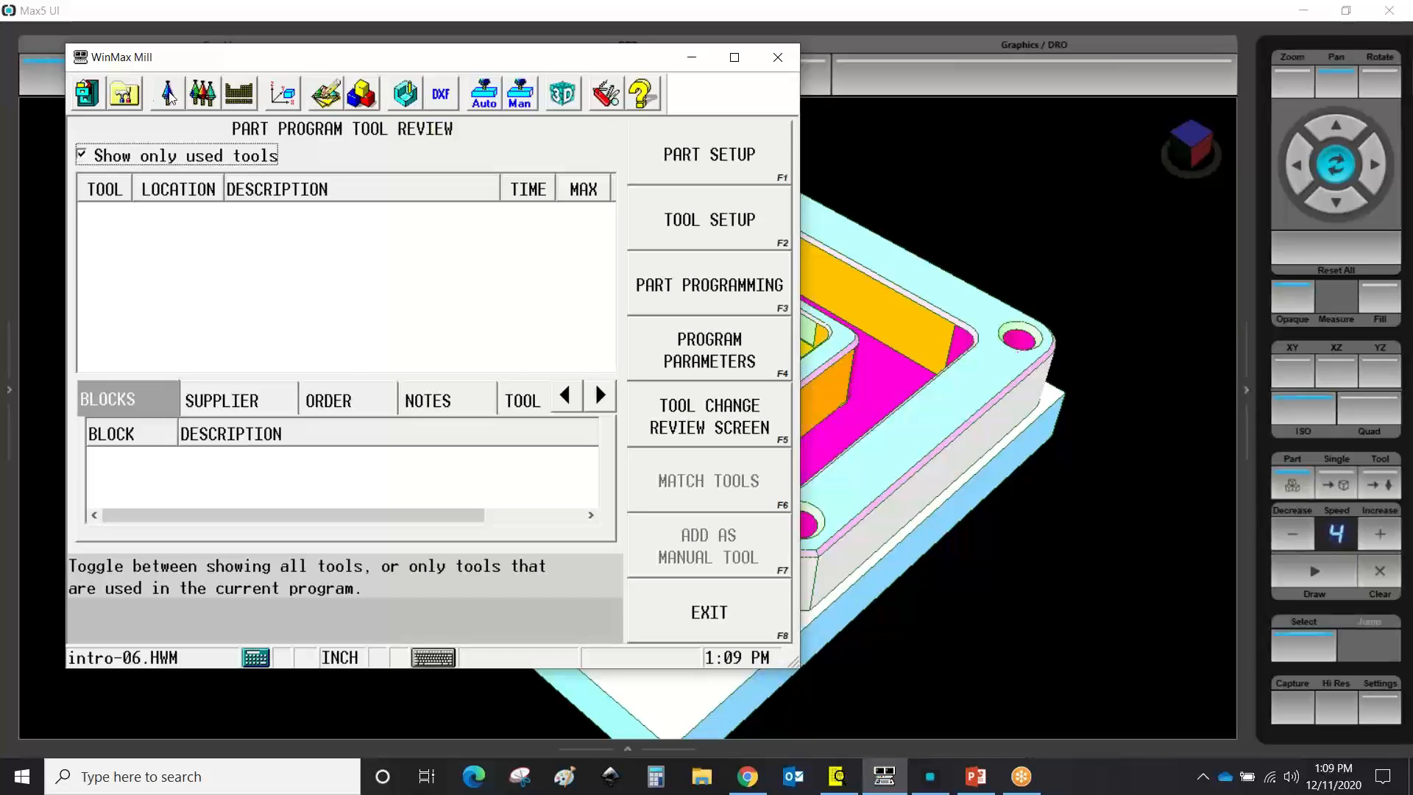
pyautogui.click(132, 99)
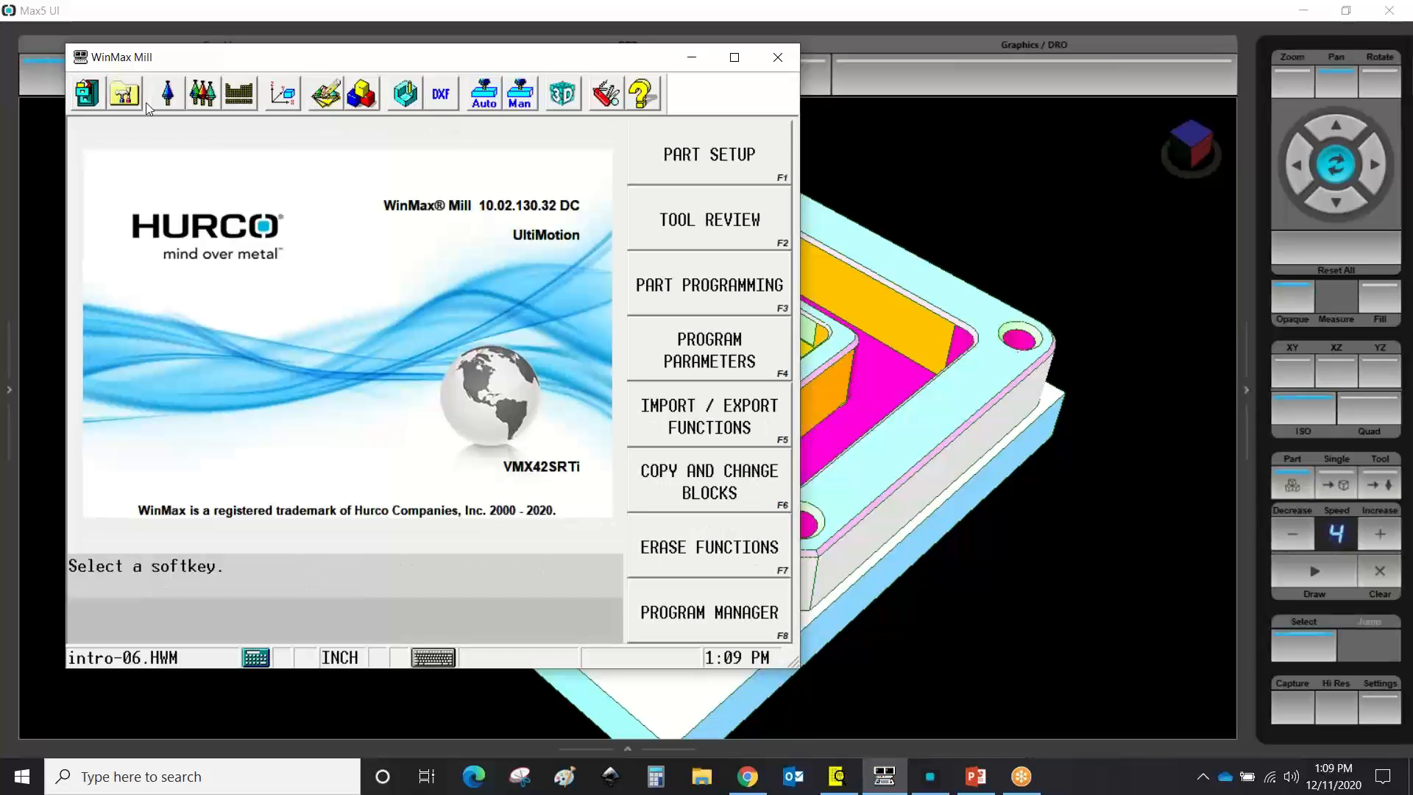
# Review the available import and export functions, and return to the main input screen
pyautogui.click(723, 489)
pyautogui.click(721, 609)
pyautogui.click(710, 410)
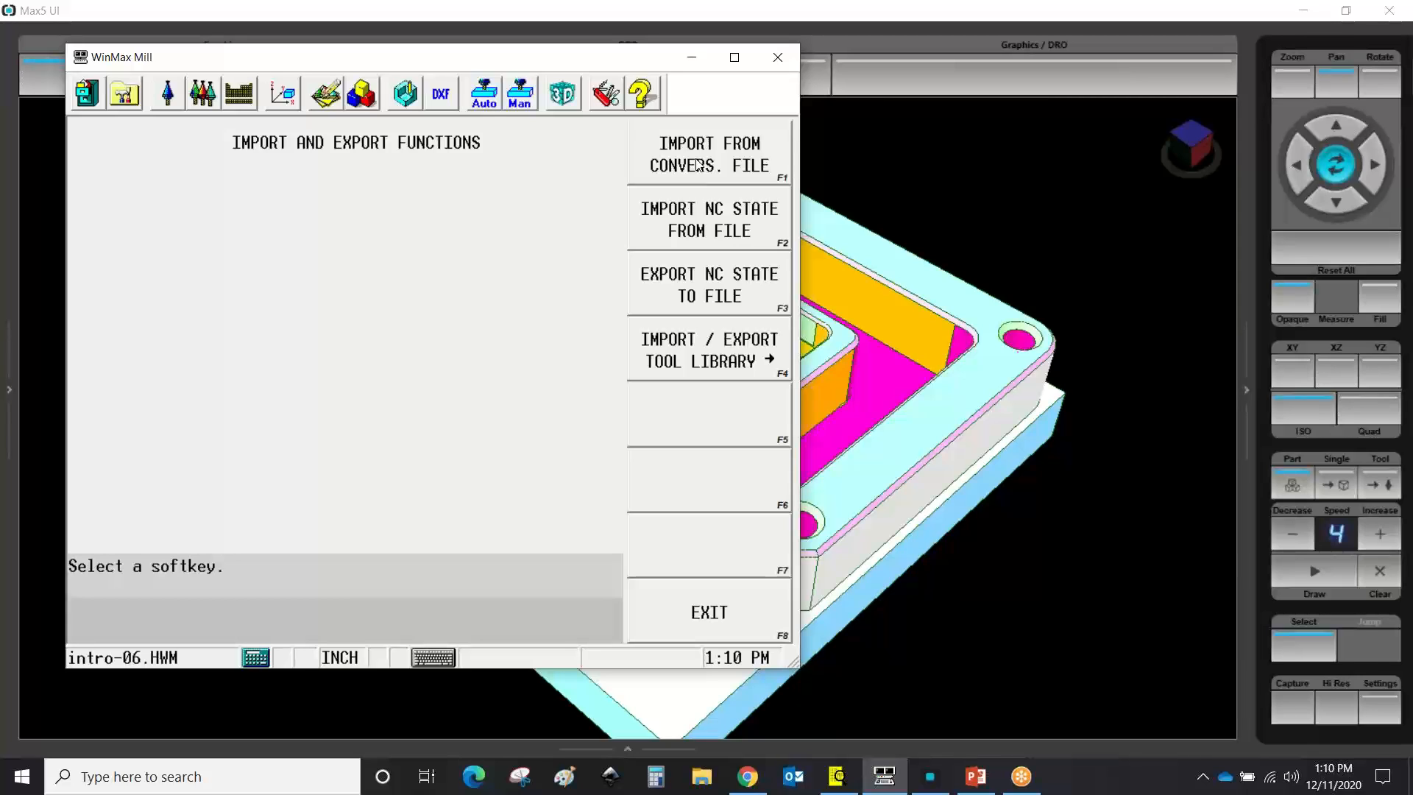
pyautogui.click(720, 611)
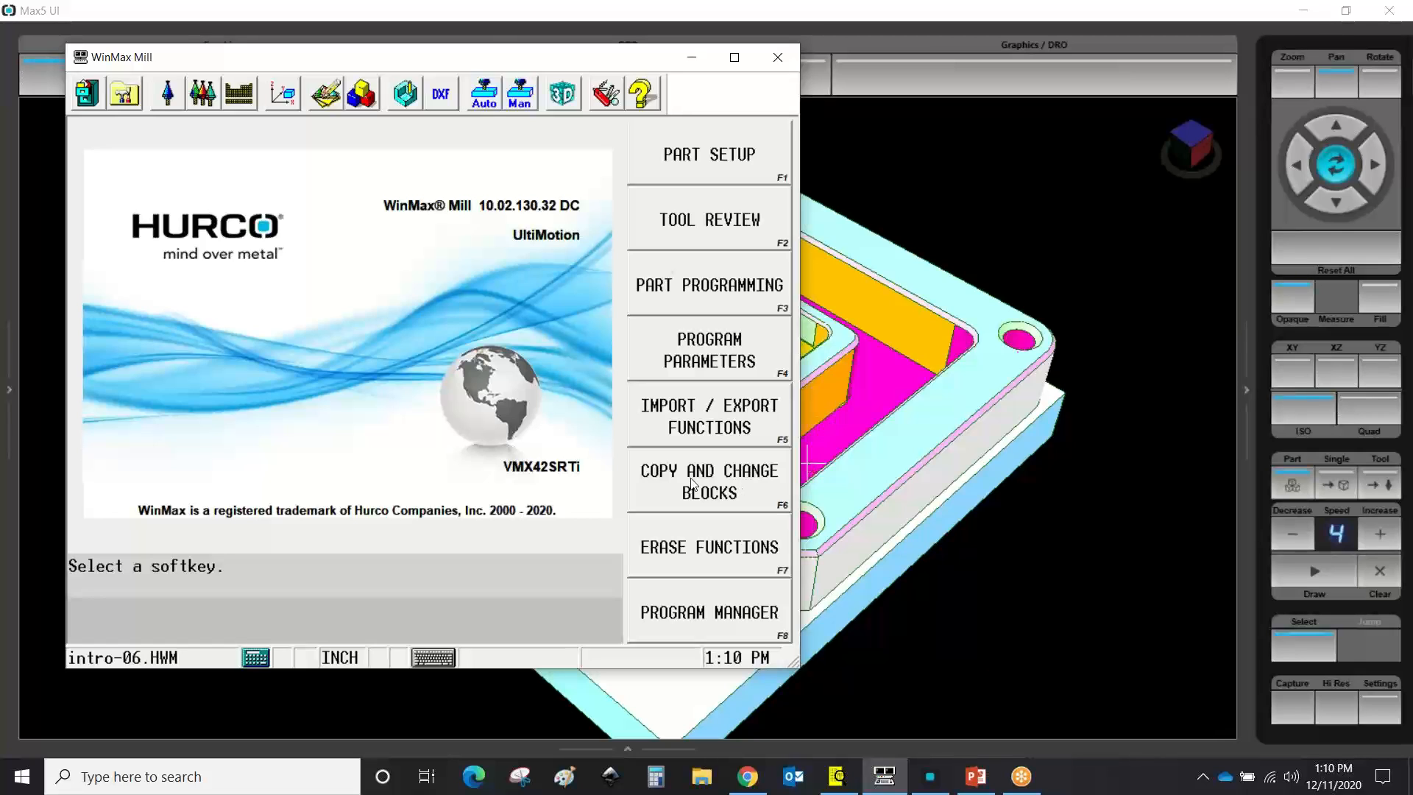
# Make VIDEO 3.HWM the active program and open its Block Editor for copying and changing blocks
pyautogui.click(721, 486)
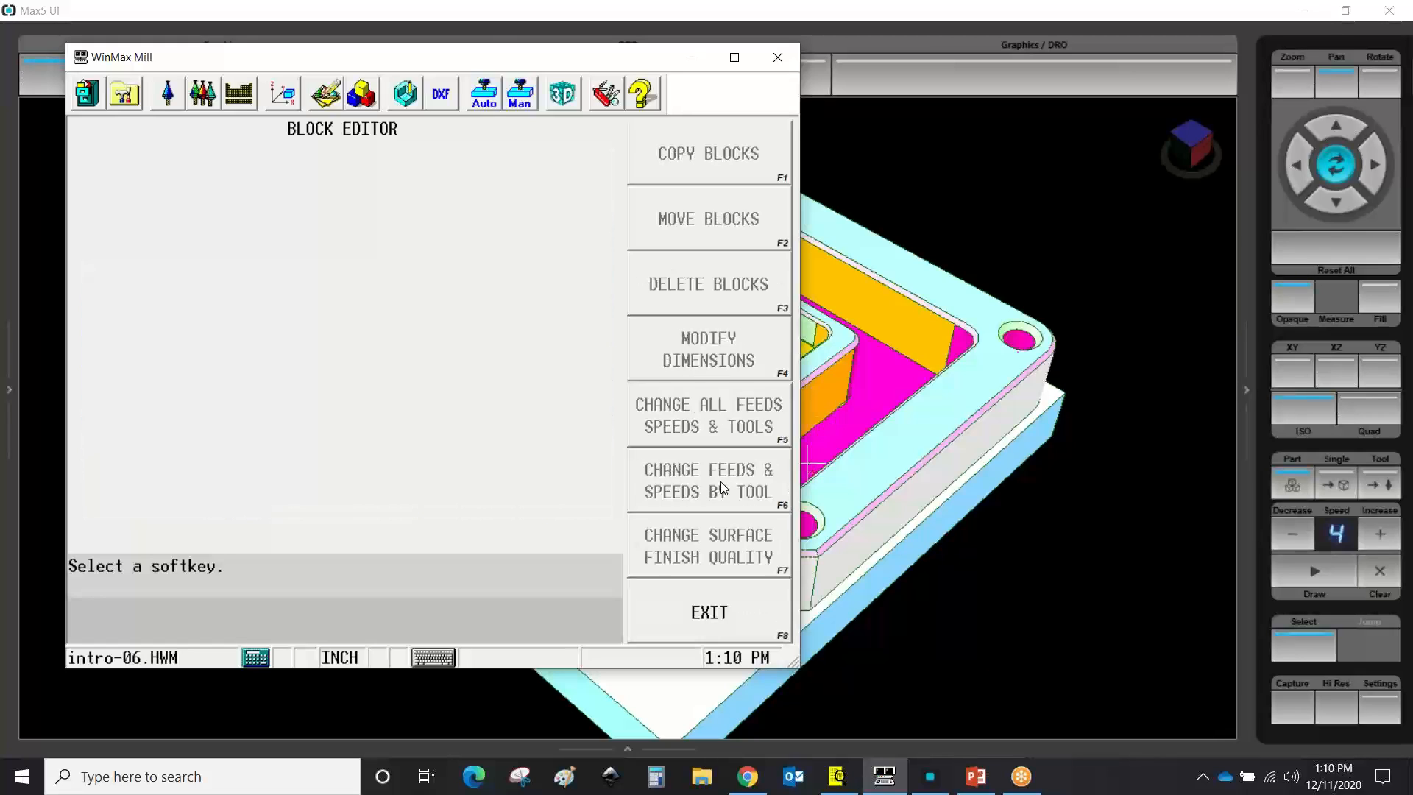
pyautogui.click(86, 93)
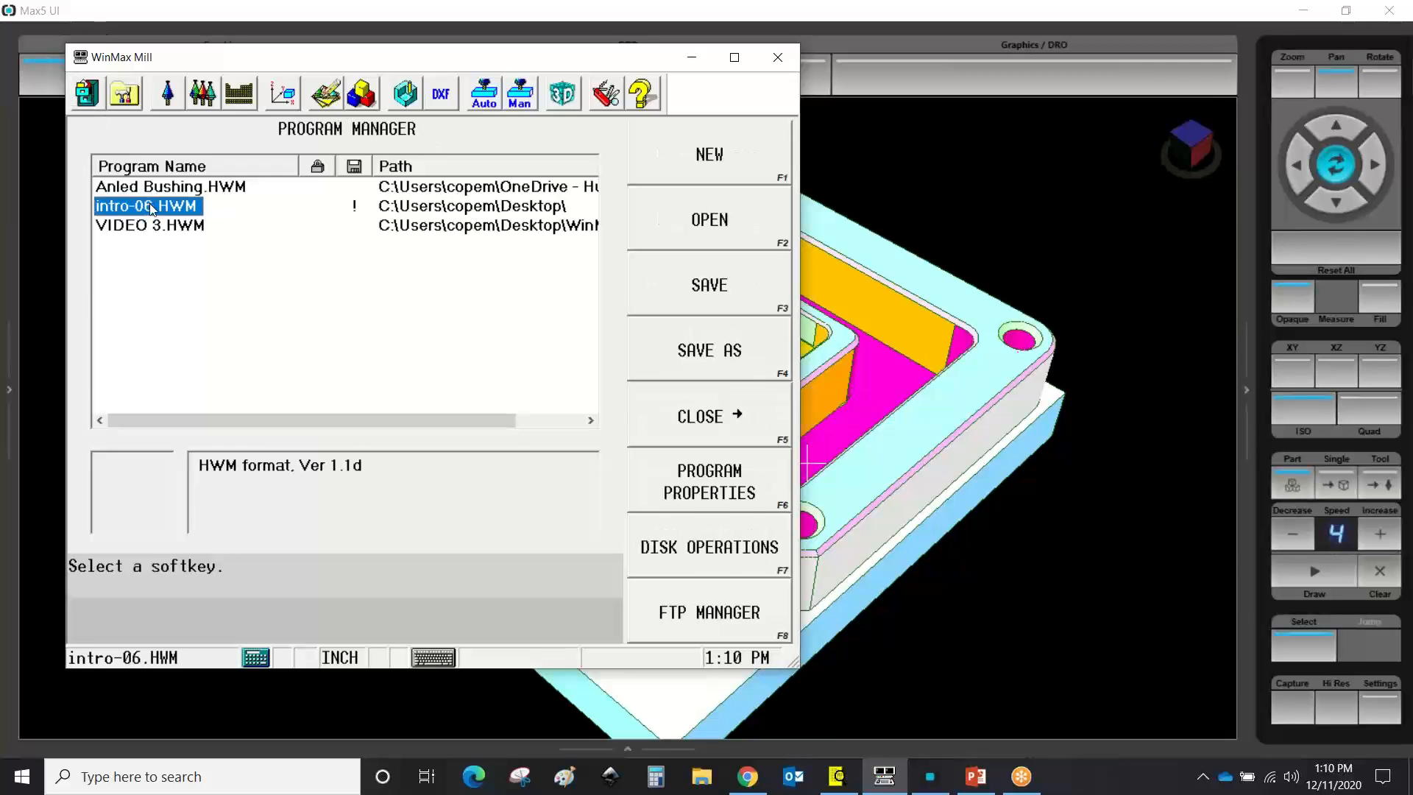
pyautogui.click(156, 226)
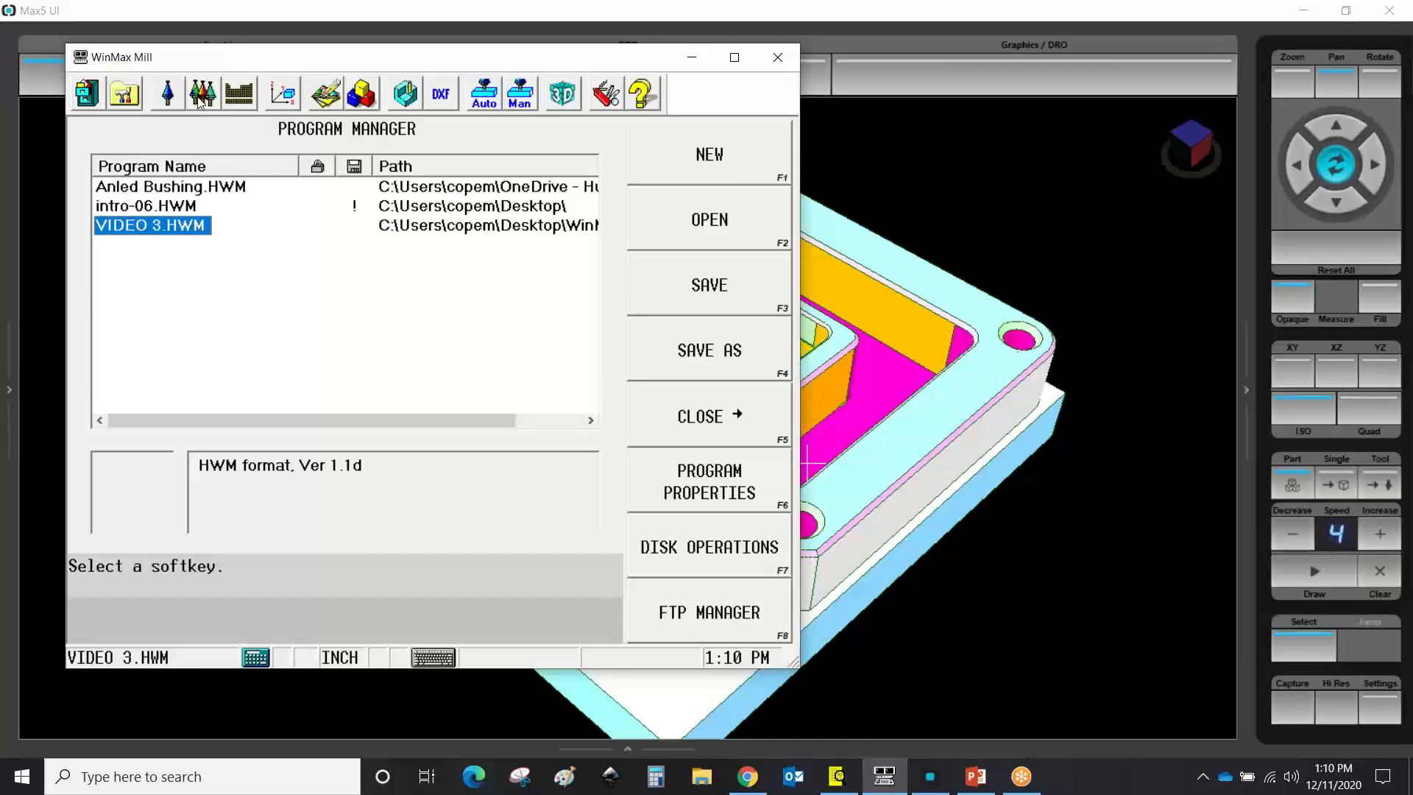
pyautogui.click(125, 96)
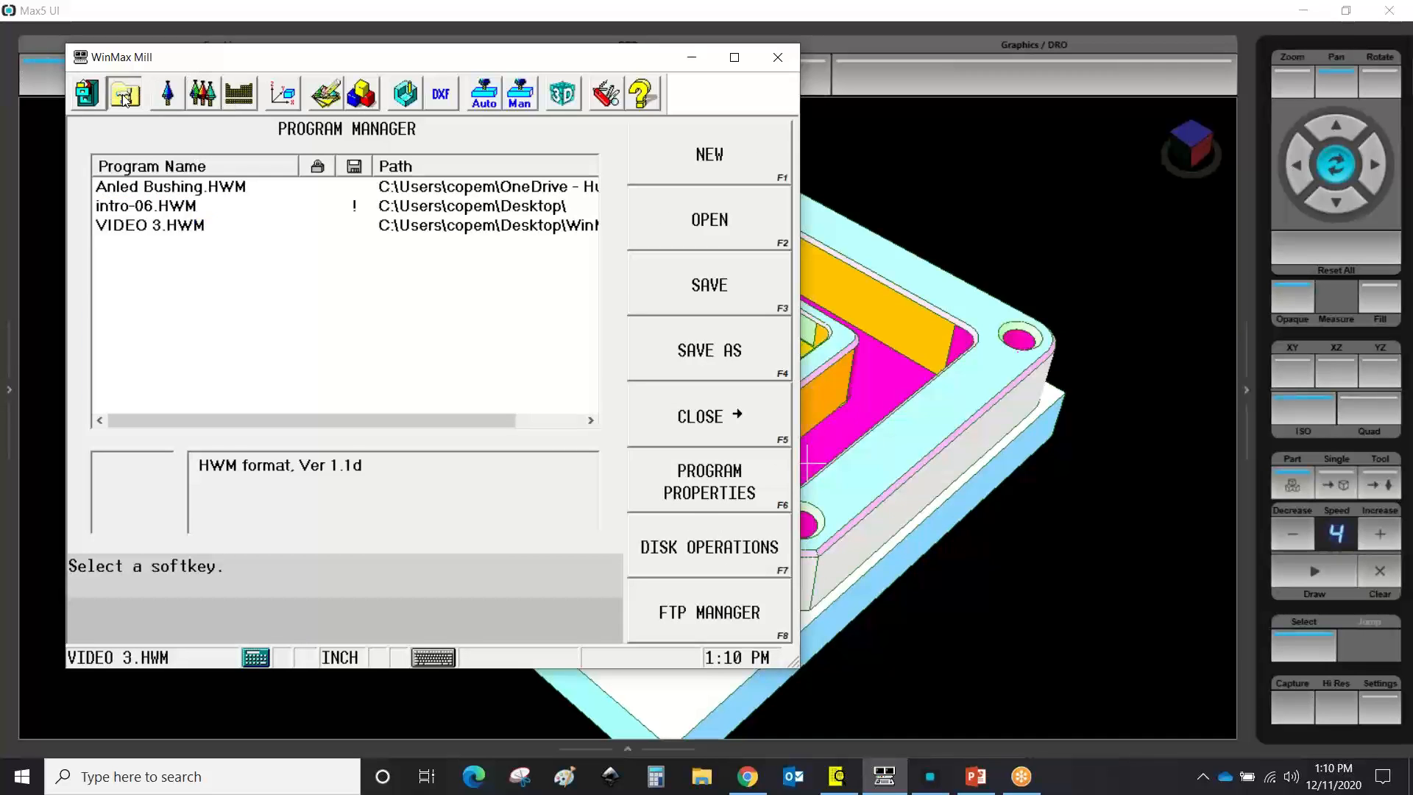
pyautogui.click(701, 489)
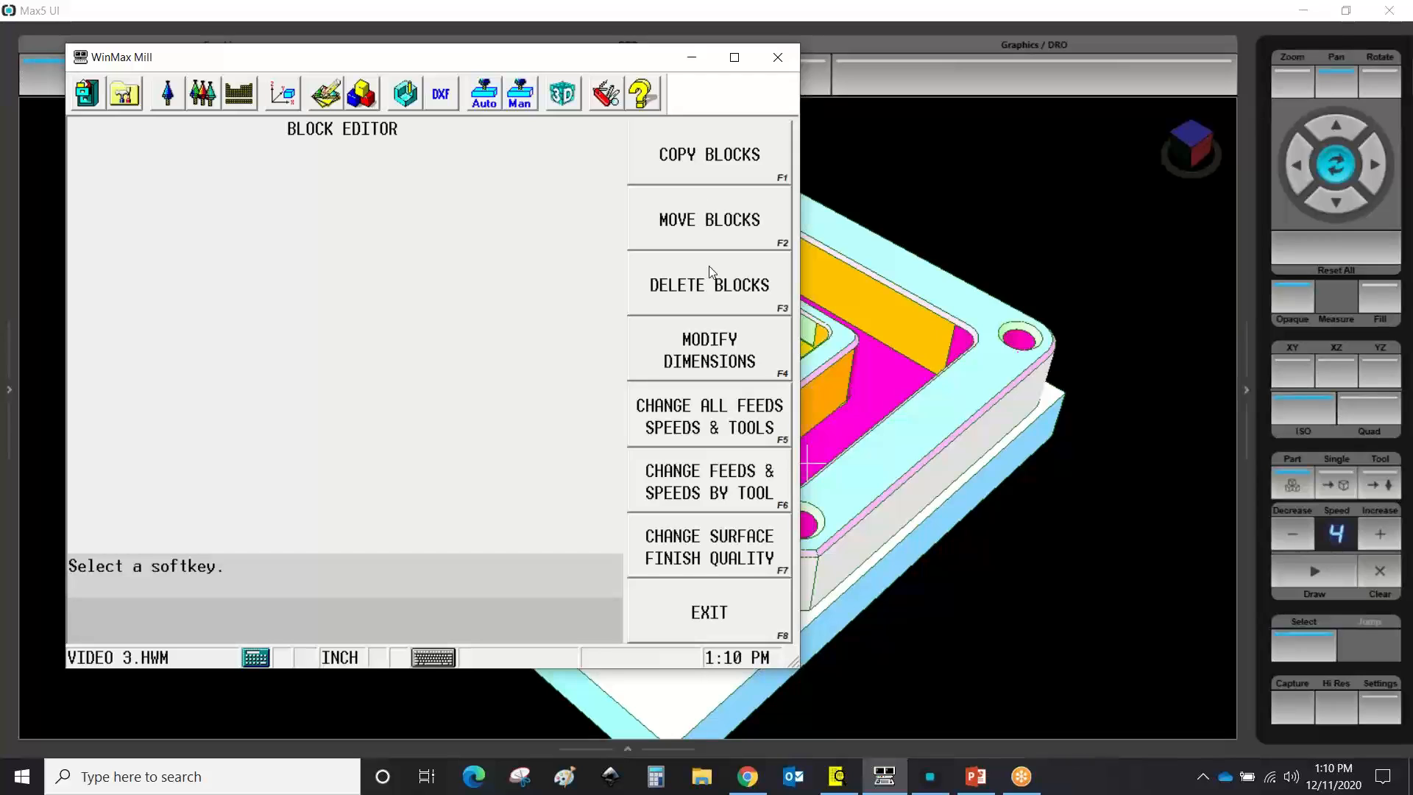
# Examine the start block, end block and put-block-before settings of Copy Blocks and Move Blocks, leaving both without making a change
pyautogui.click(713, 153)
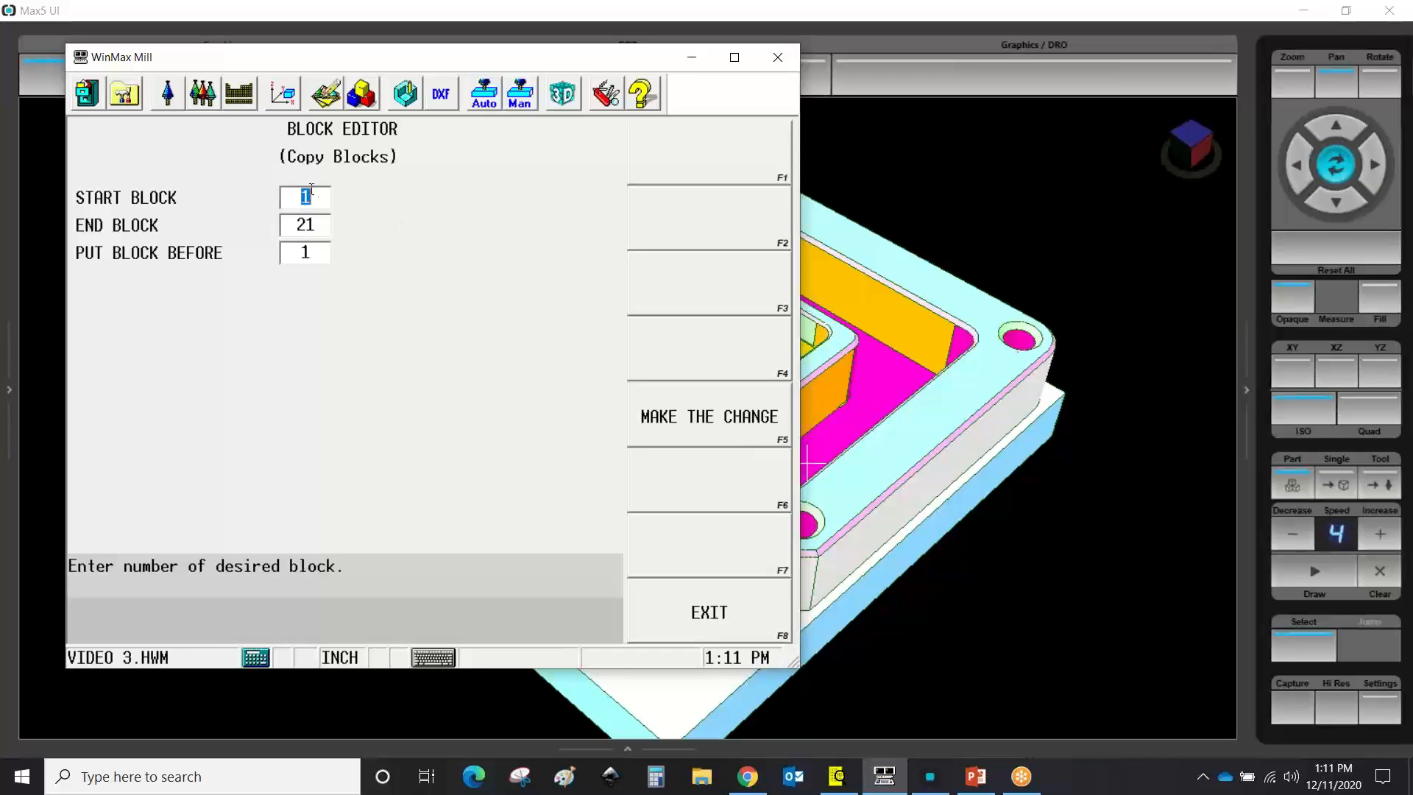
pyautogui.click(308, 256)
pyautogui.click(709, 615)
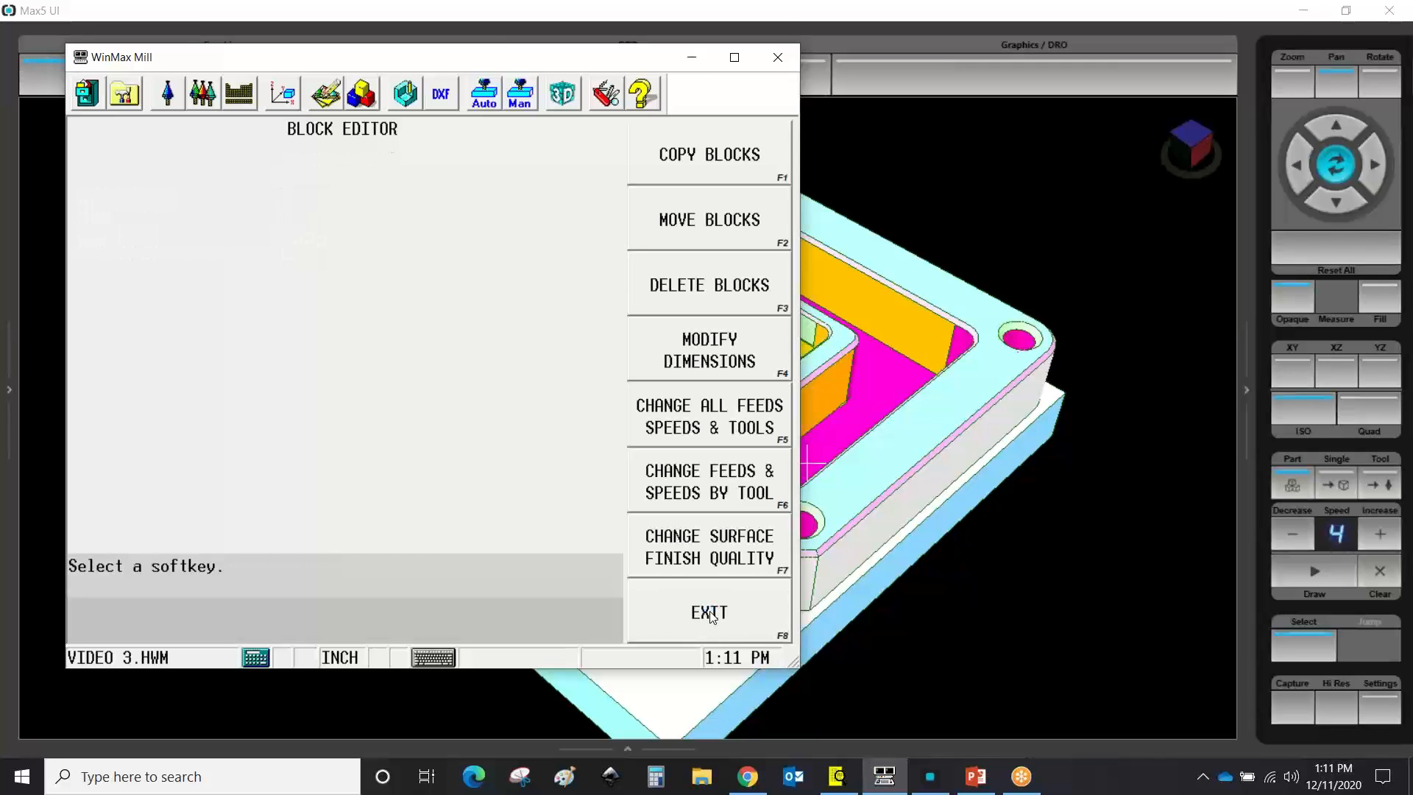
pyautogui.click(711, 232)
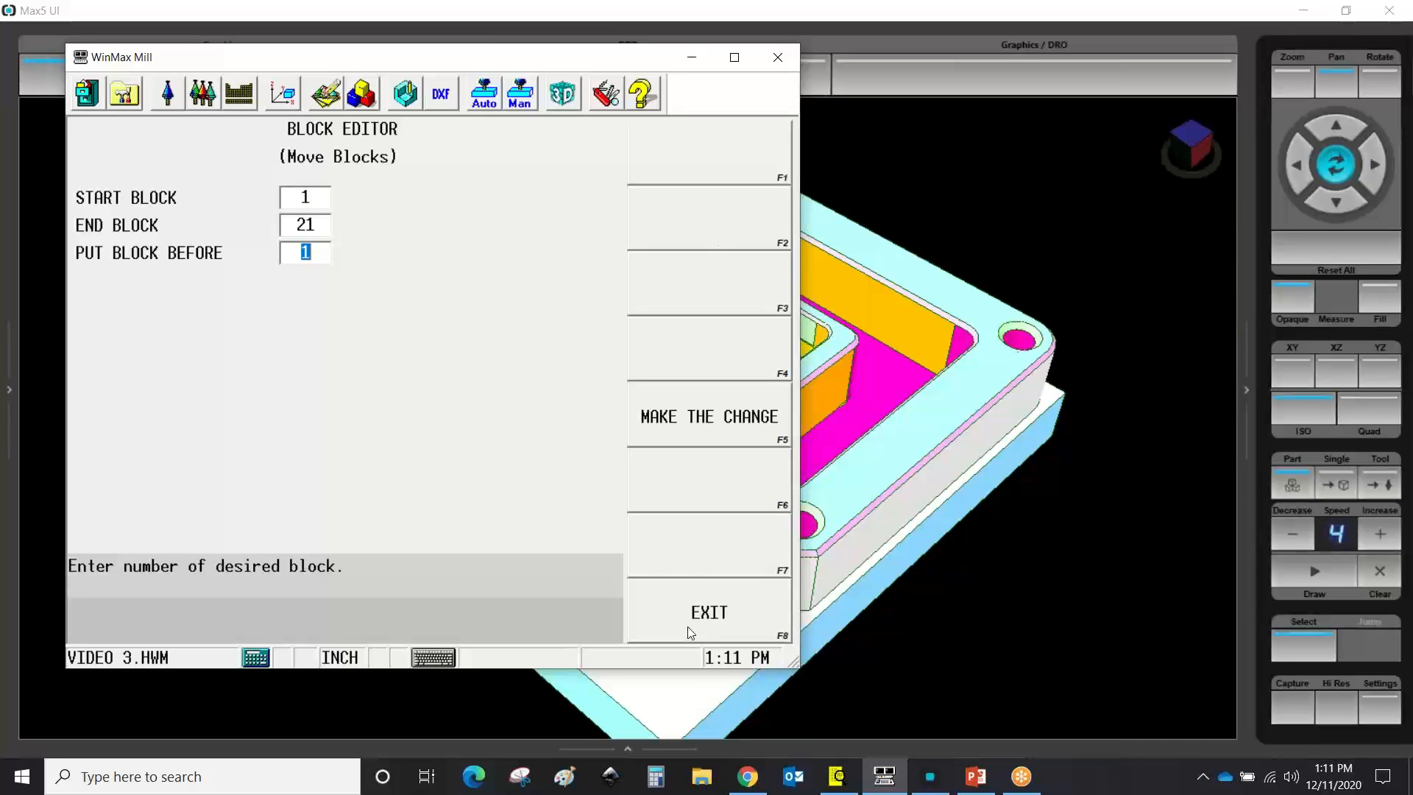
pyautogui.click(715, 612)
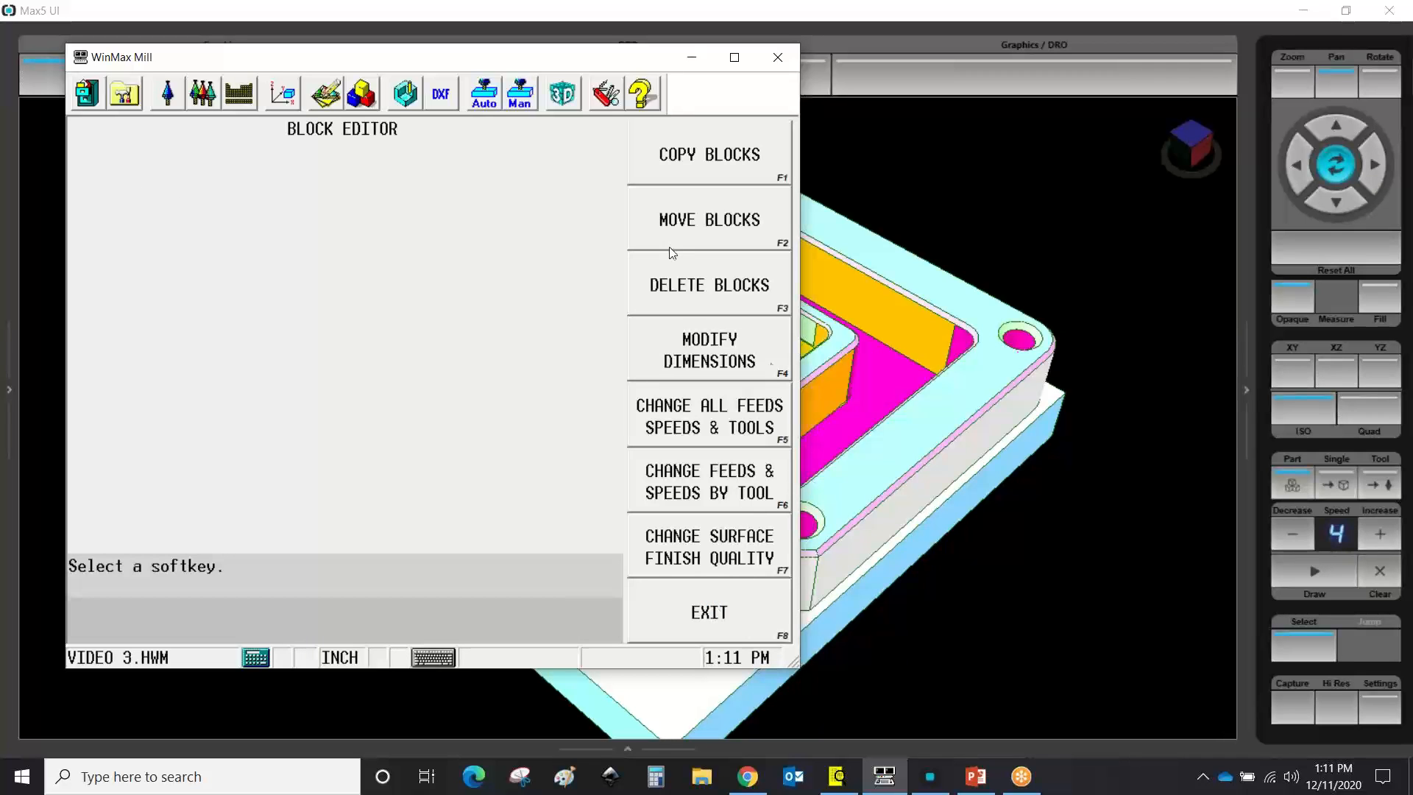
# View the multiple block functions for VIDEO 3's data blocks in the program review, and return to the Block Editor
pyautogui.click(361, 93)
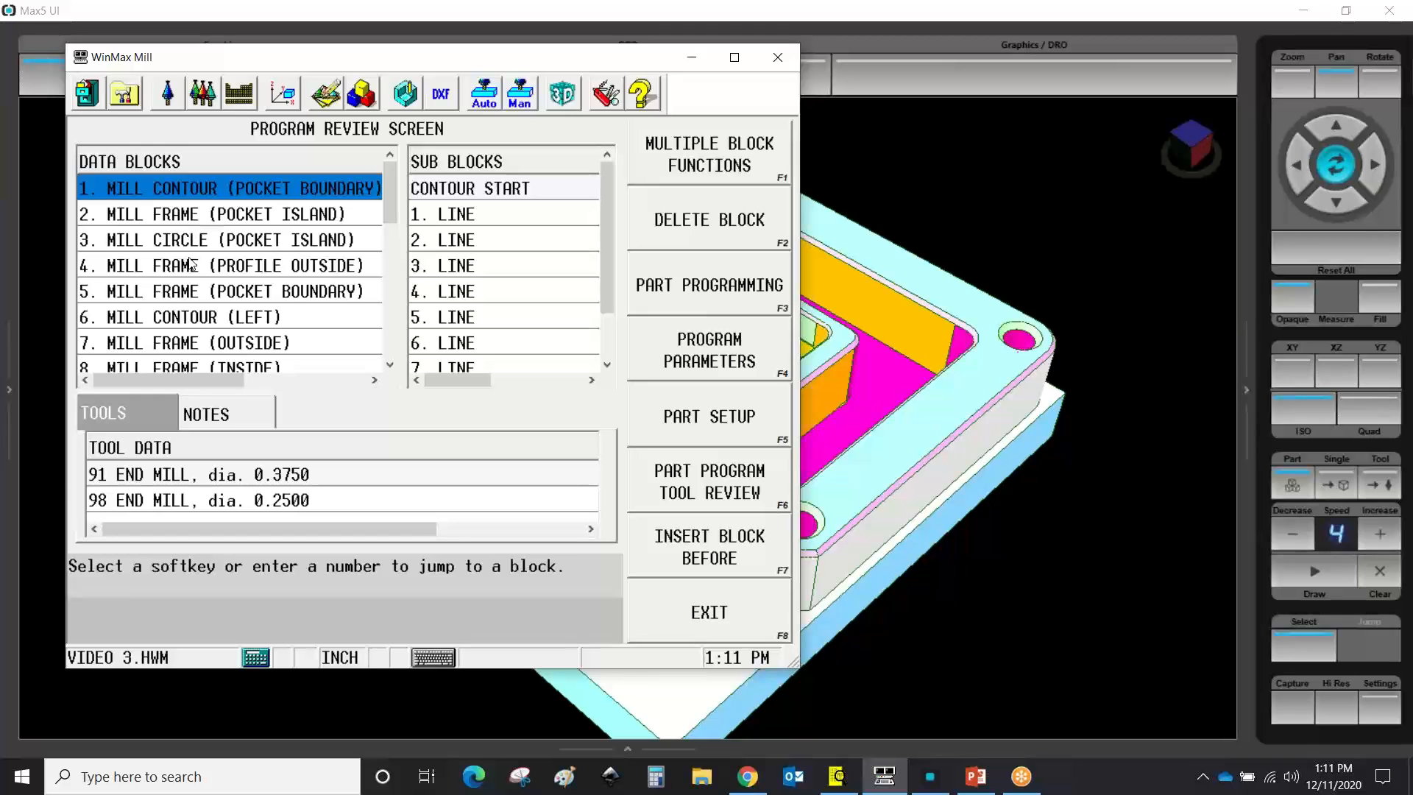
pyautogui.click(682, 175)
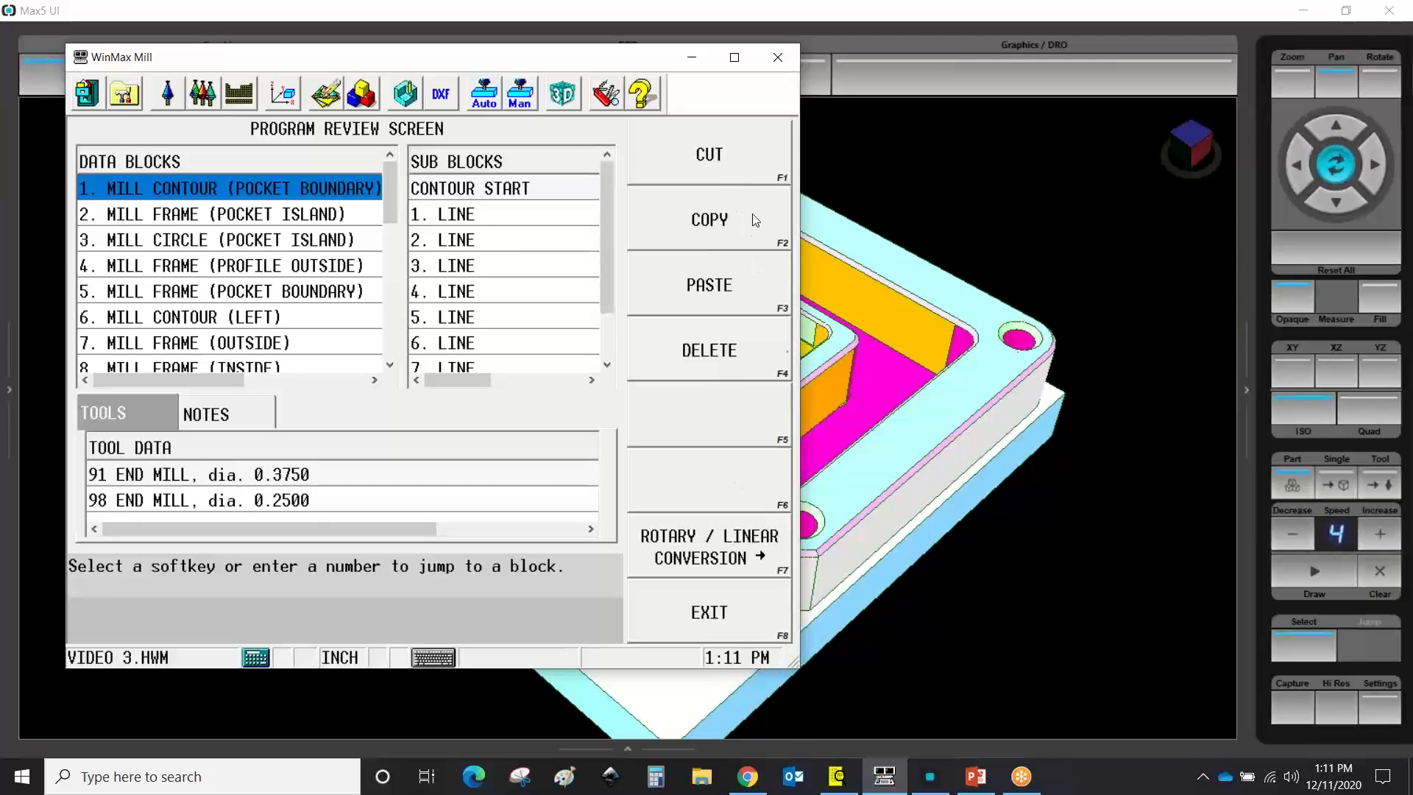
pyautogui.click(125, 93)
pyautogui.click(699, 491)
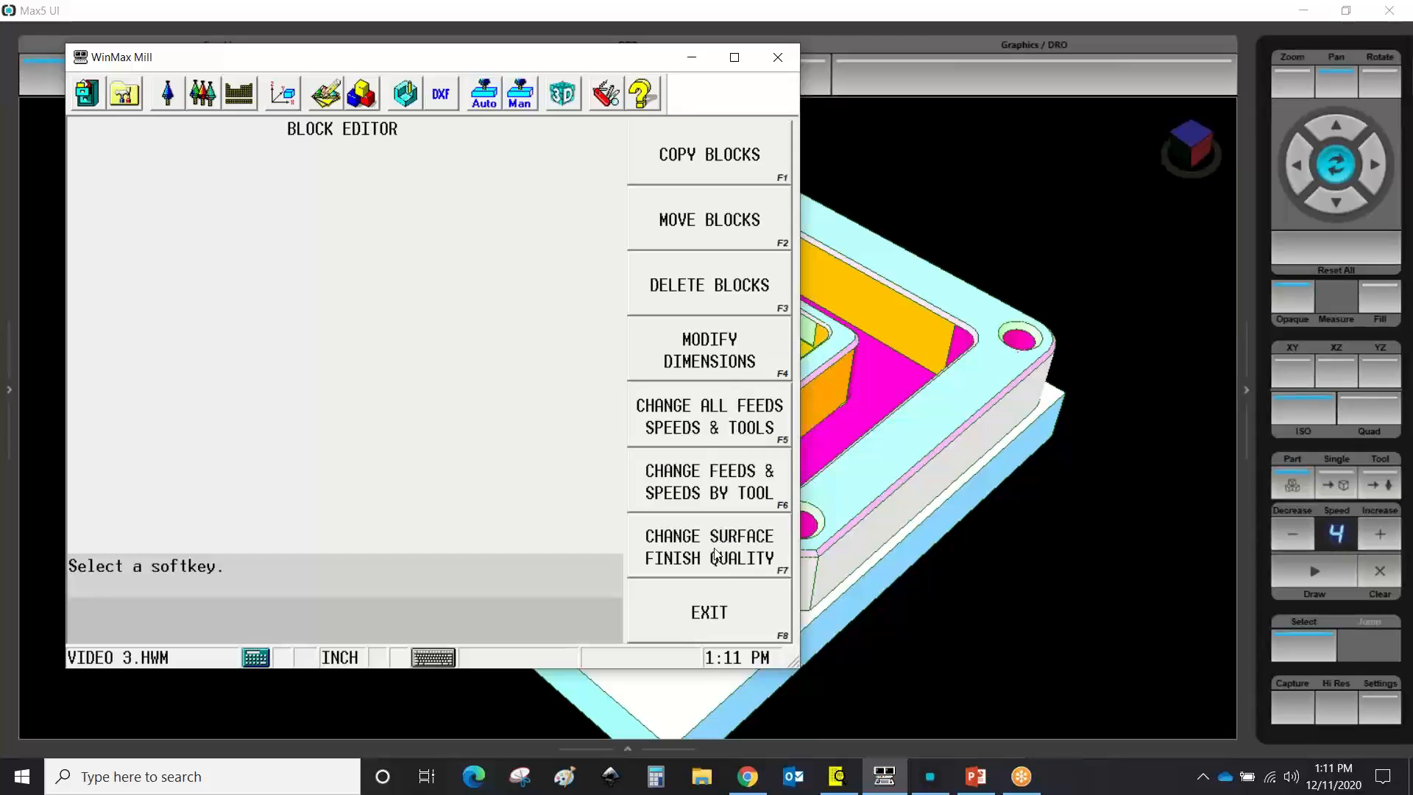
# Look at the Modify Dimensions settings and the complete part in the graphics window, and leave Modify Dimensions
pyautogui.click(712, 359)
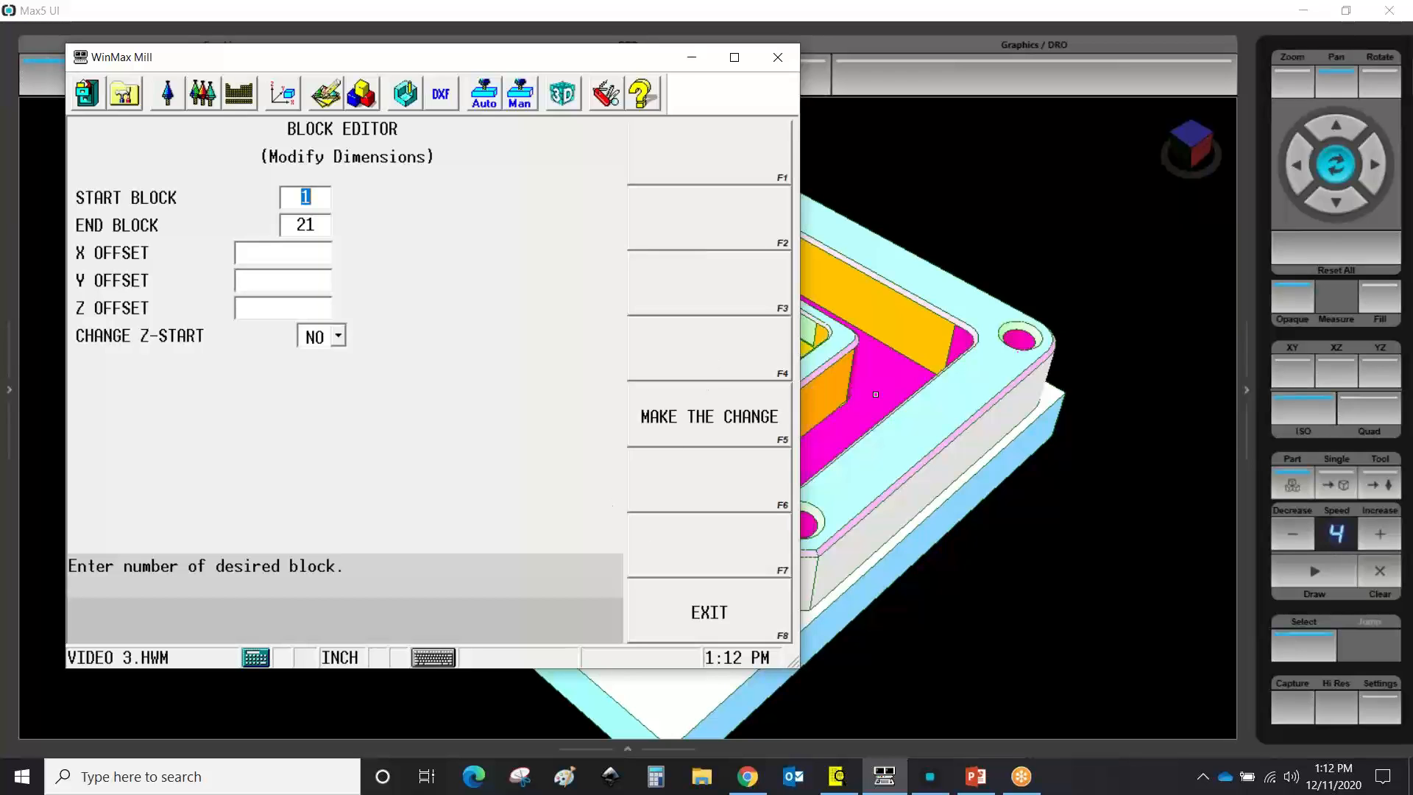
pyautogui.click(914, 325)
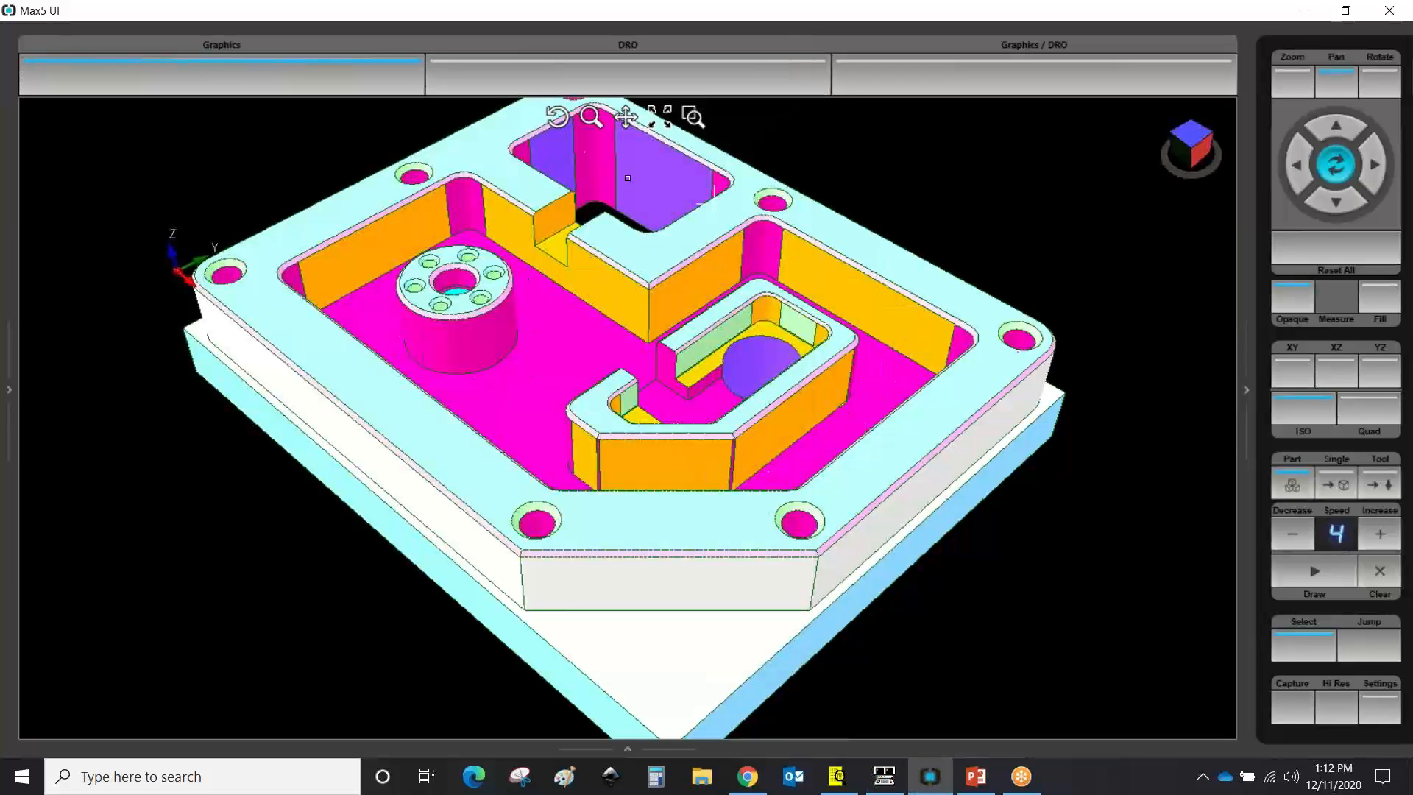
pyautogui.scroll(-1, 613, 381)
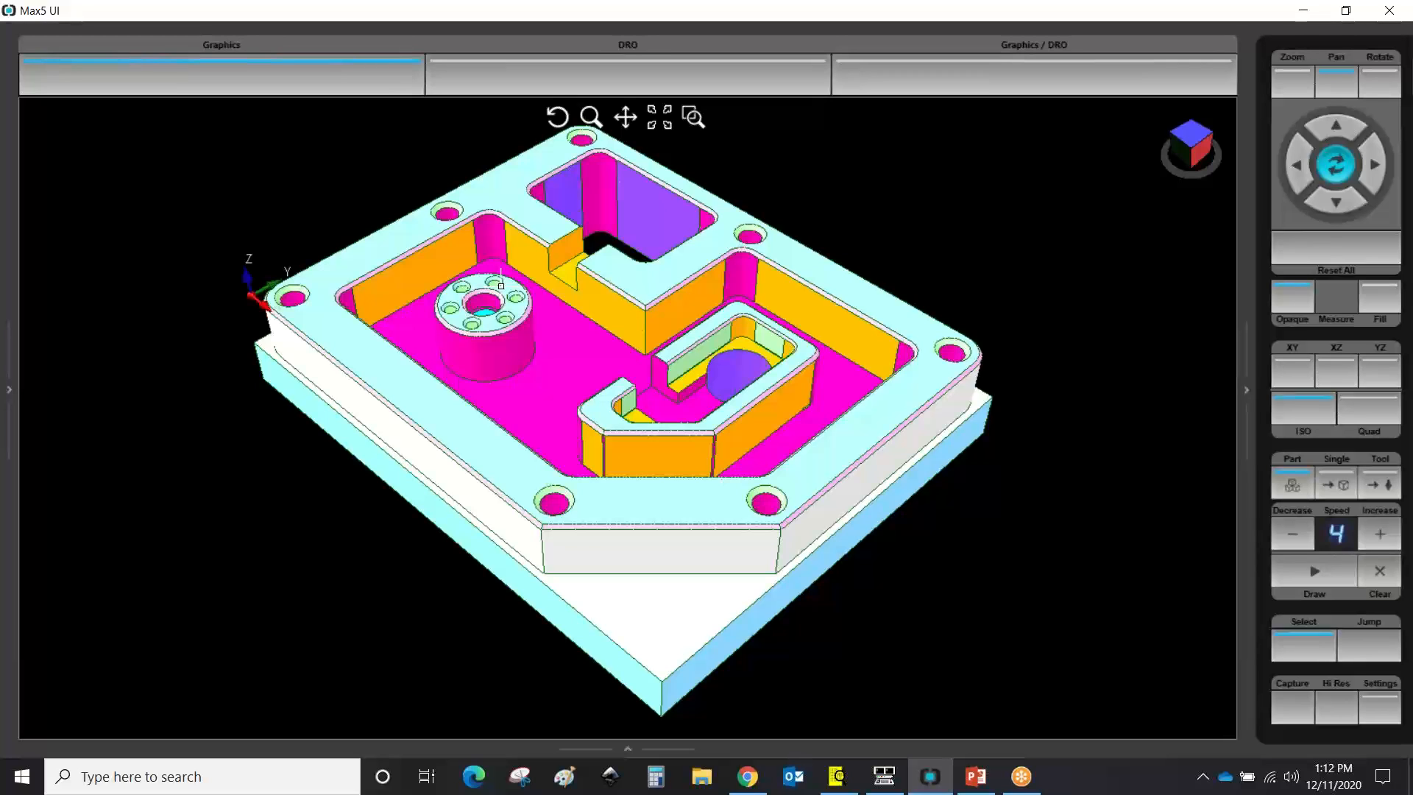
pyautogui.click(883, 776)
pyautogui.click(692, 592)
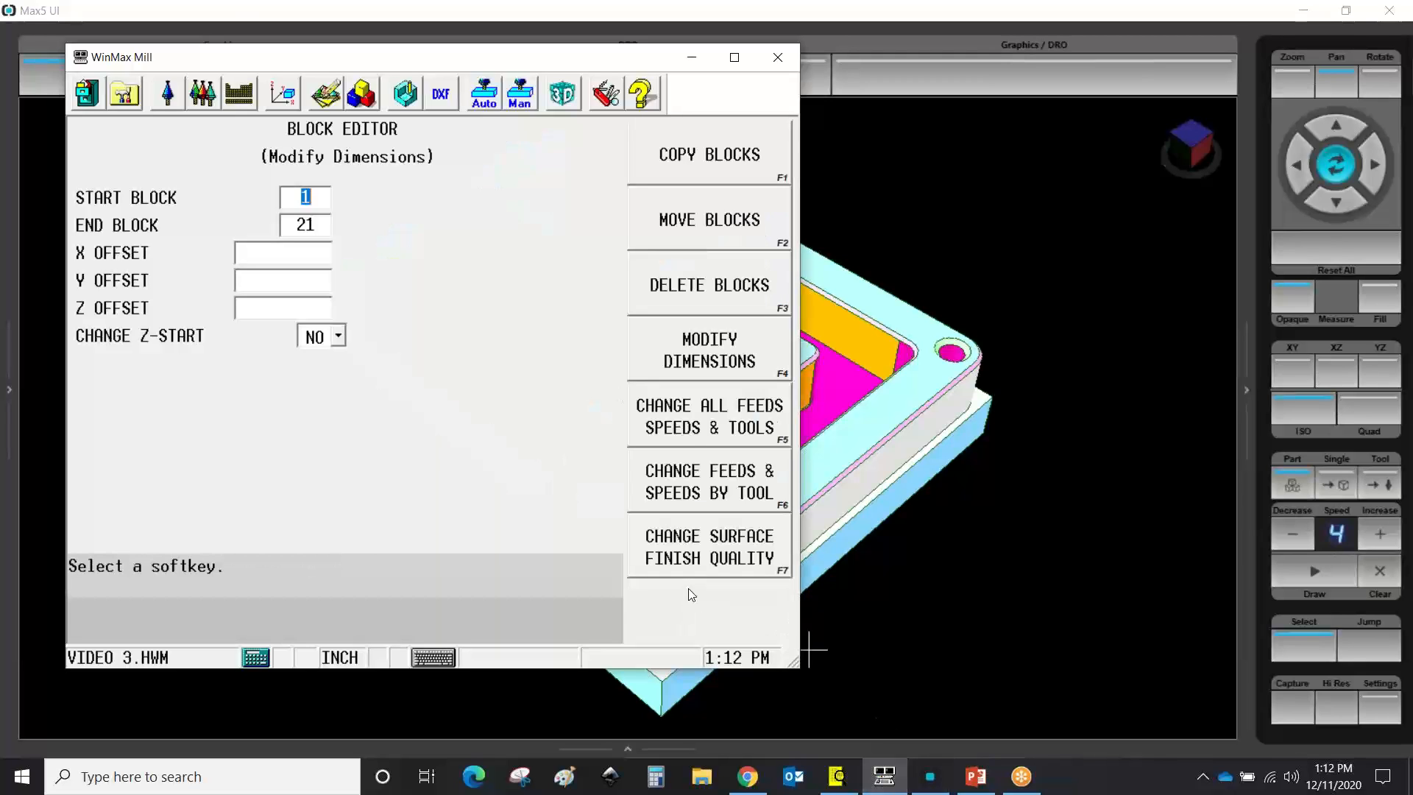
# In Modify Dimensions, set the start block to 5 and the Z offset to -0.0150
pyautogui.click(739, 357)
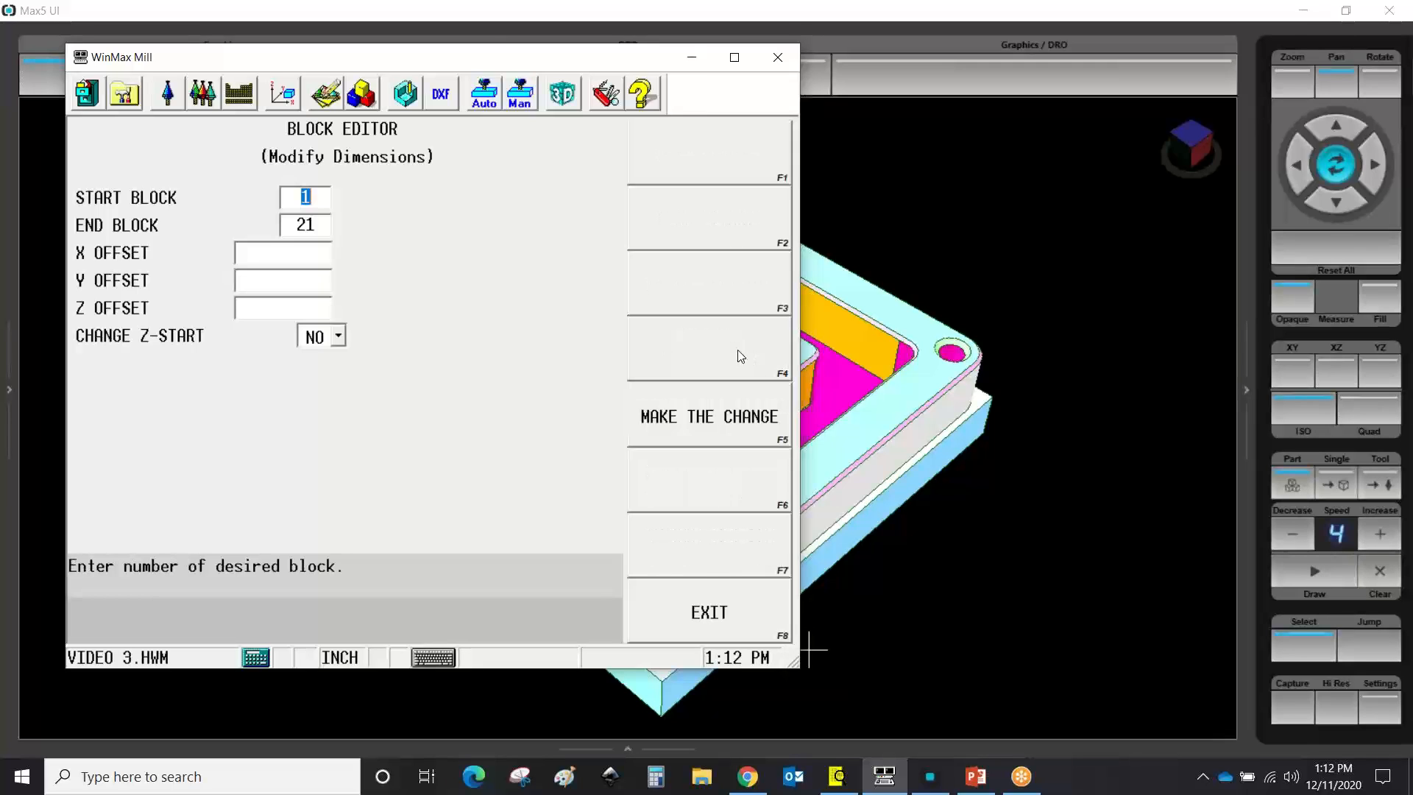
pyautogui.write('5')
pyautogui.press('Return')
pyautogui.write('10')
pyautogui.press('Return')
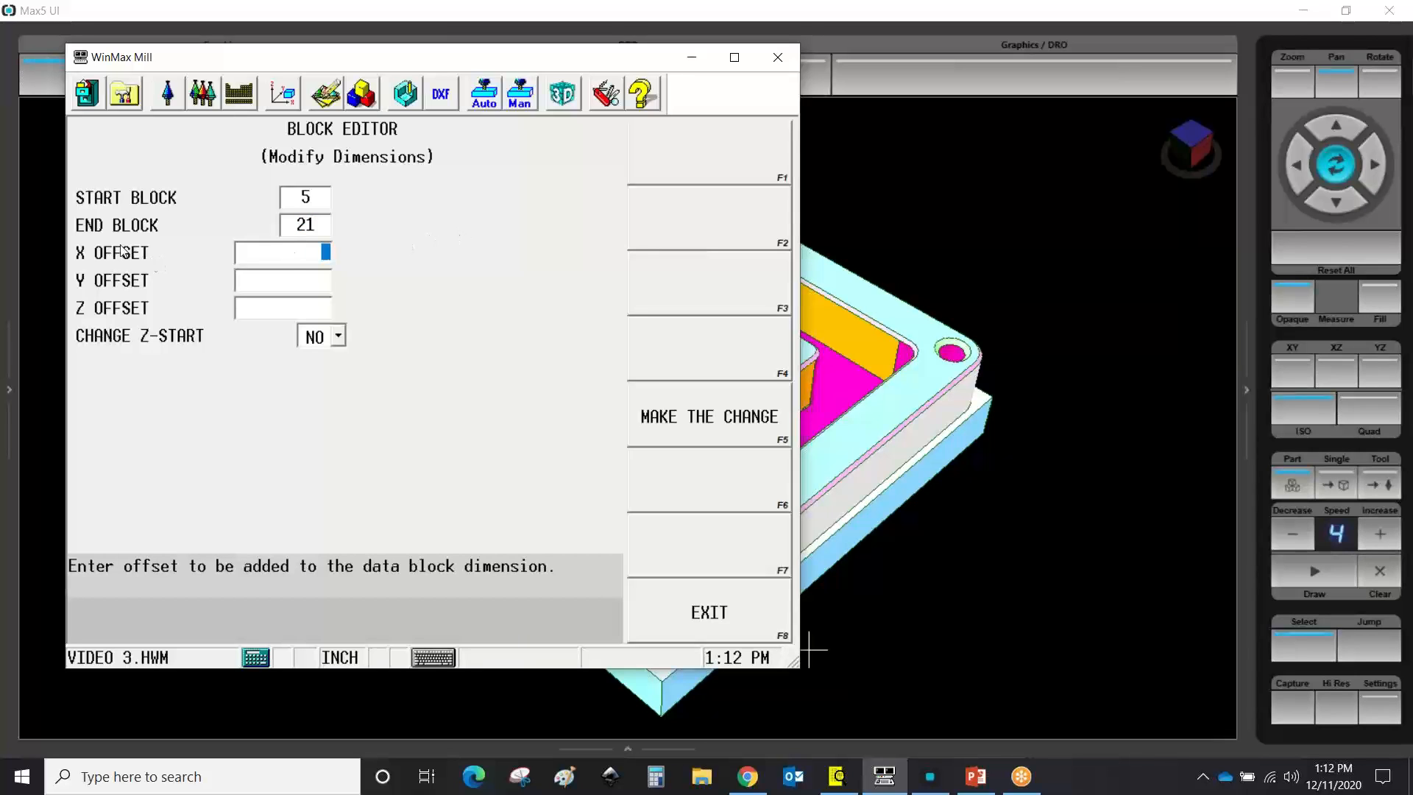
pyautogui.click(321, 310)
pyautogui.write('-.05')
pyautogui.press('Return')
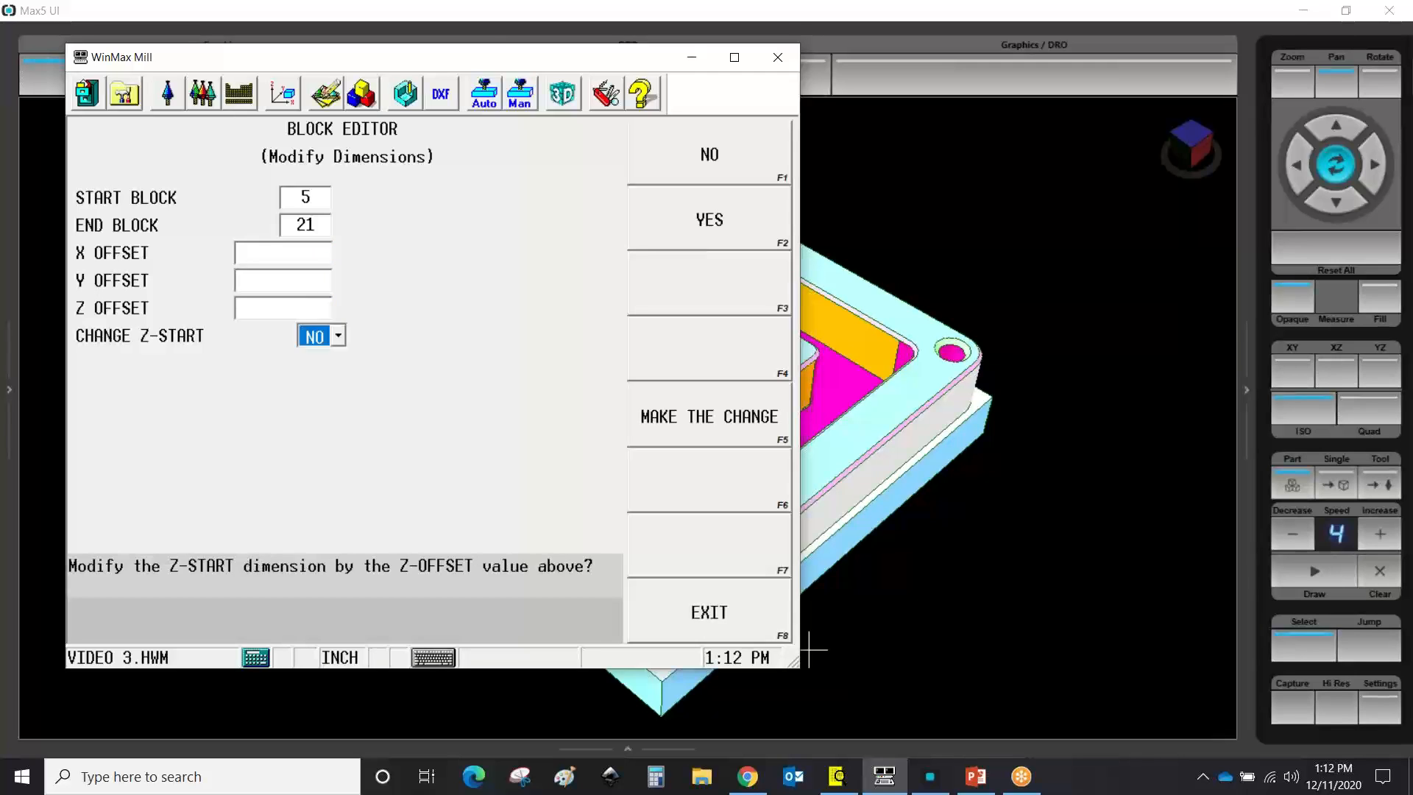
pyautogui.click(321, 309)
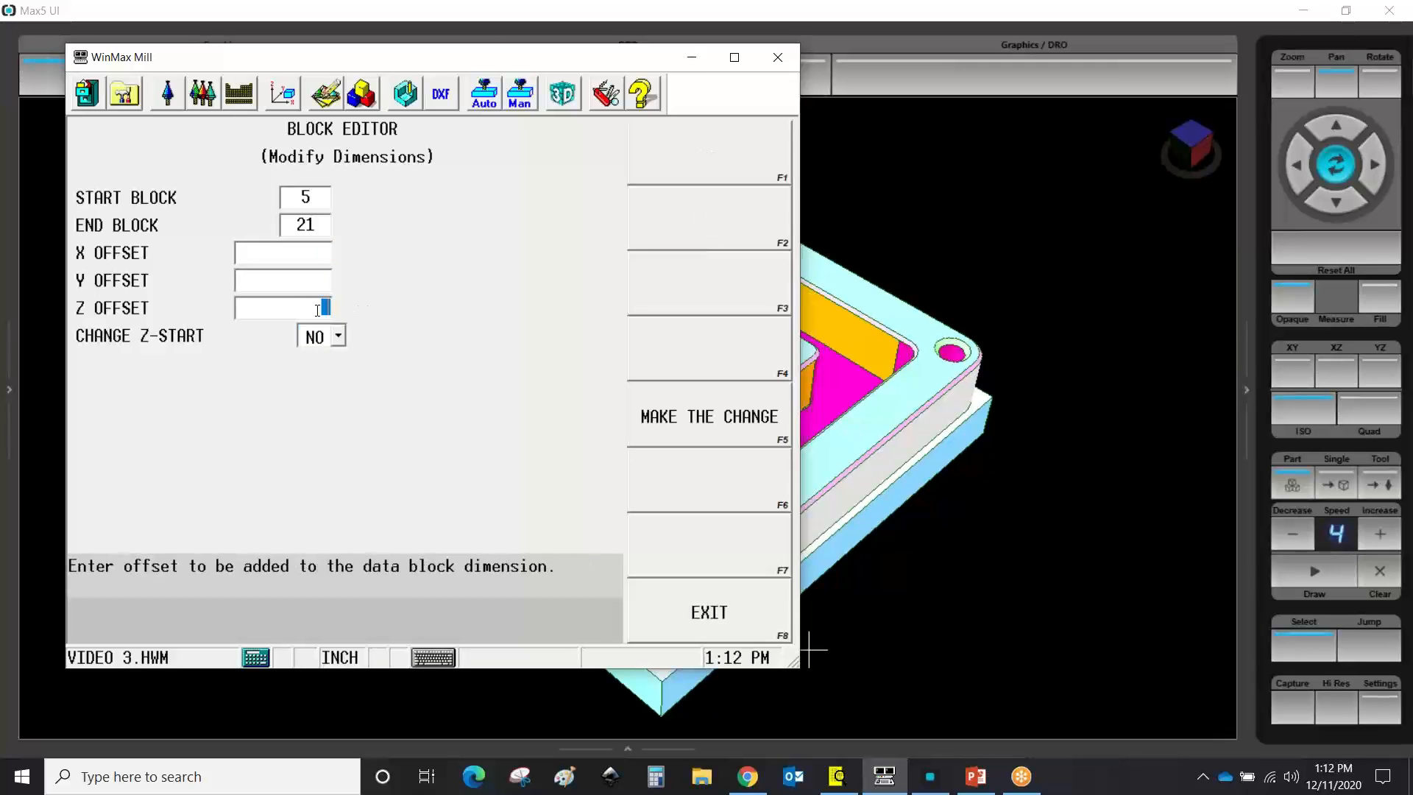
pyautogui.write('.015-')
pyautogui.press('Return')
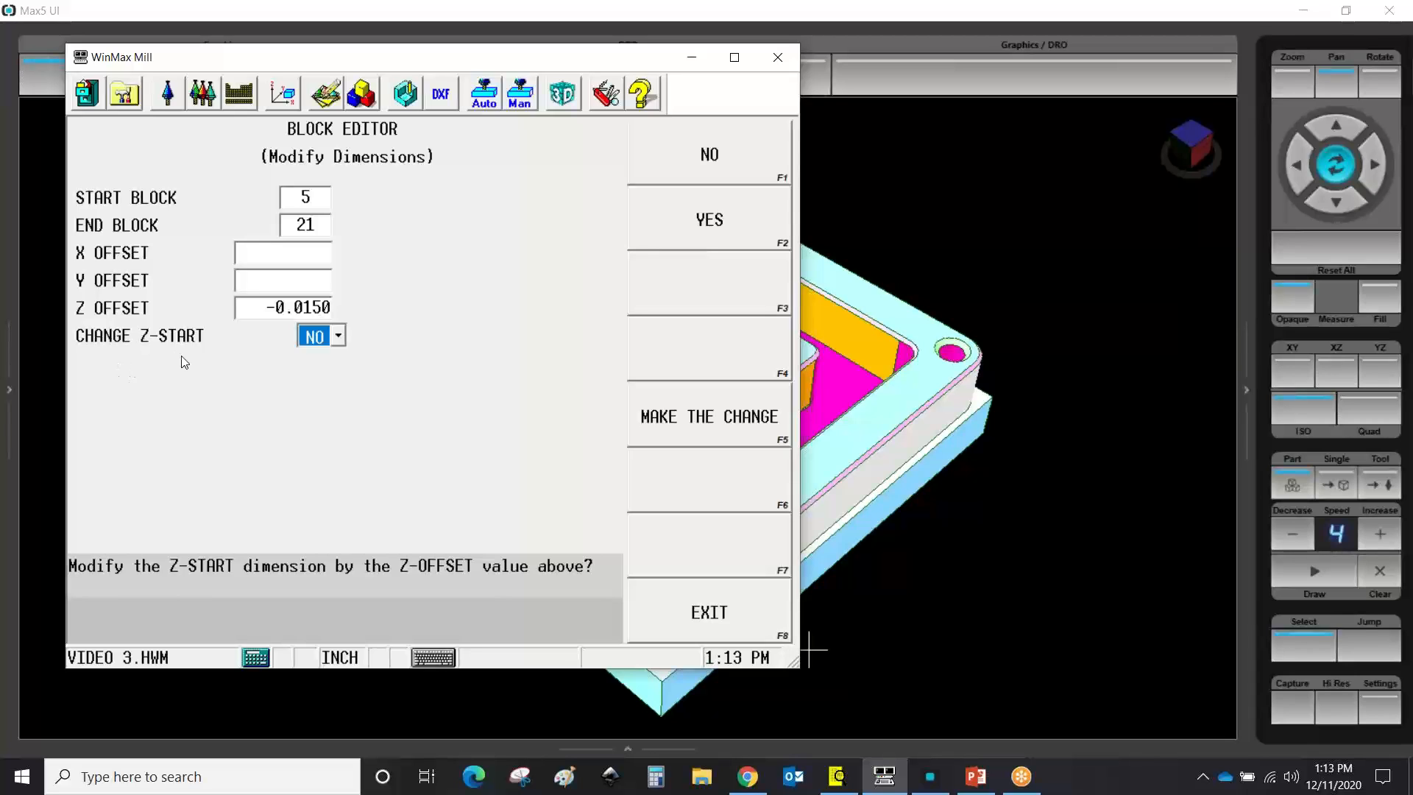
# Try Change Z-Start as YES, set it back to NO, and leave Modify Dimensions without making the change
pyautogui.click(339, 337)
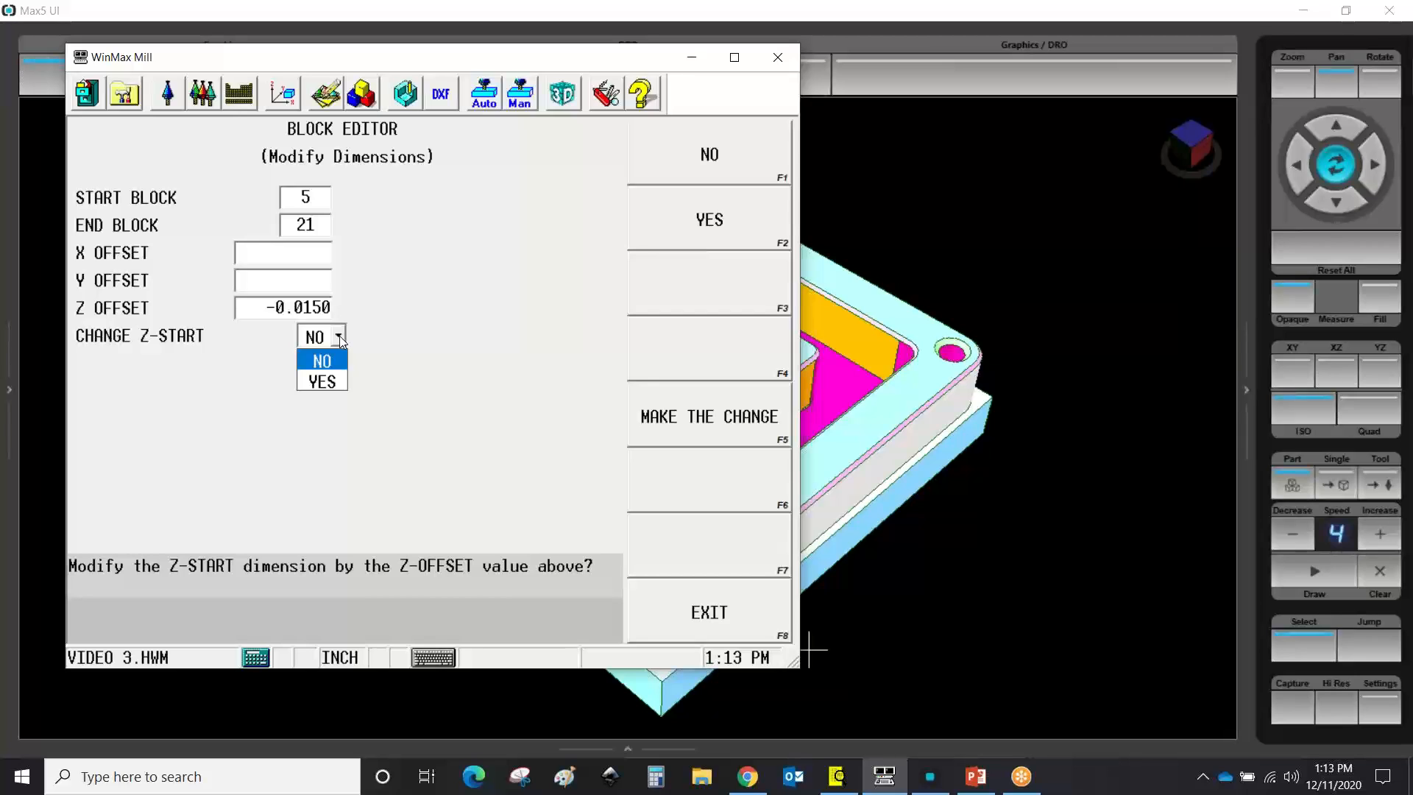
pyautogui.click(335, 382)
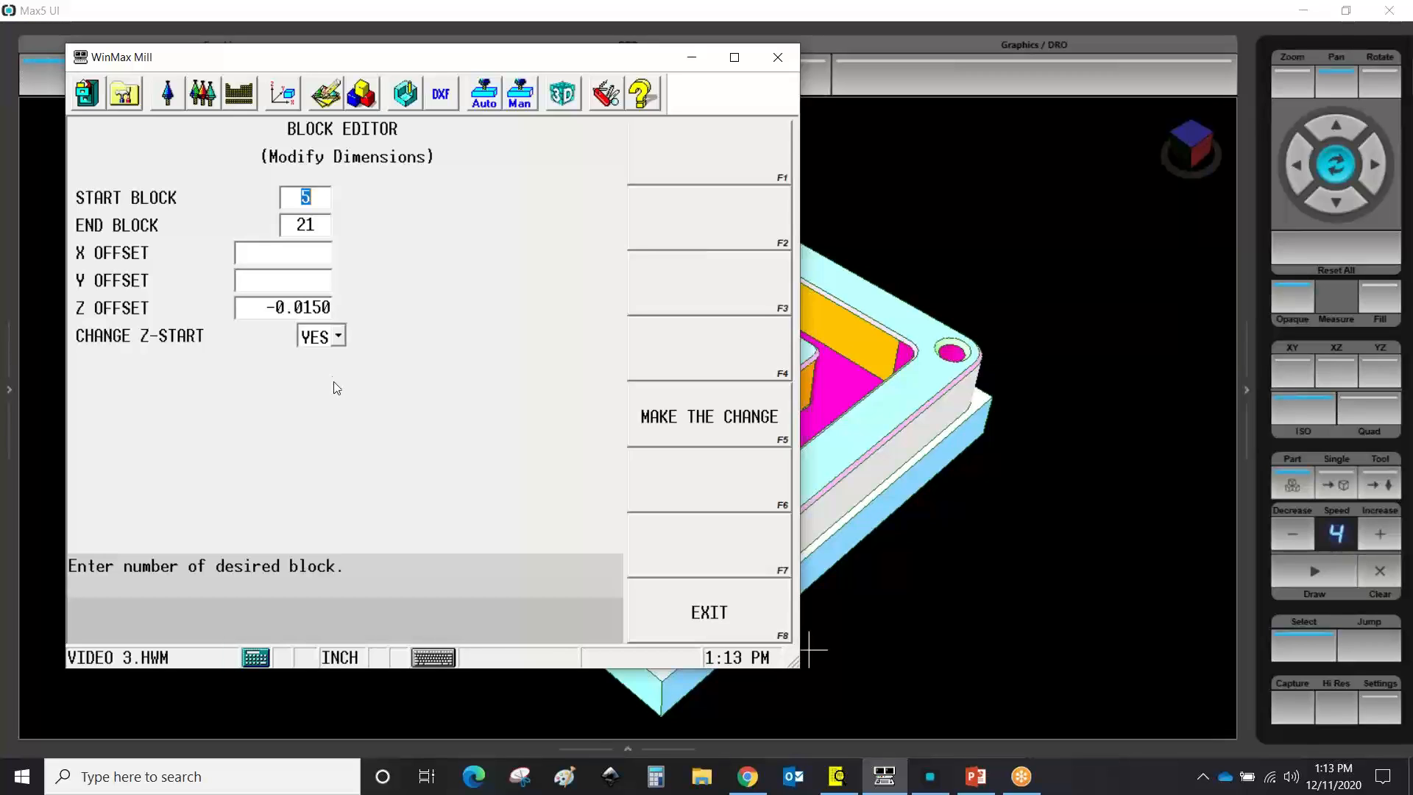
pyautogui.click(338, 337)
pyautogui.click(318, 359)
pyautogui.click(711, 609)
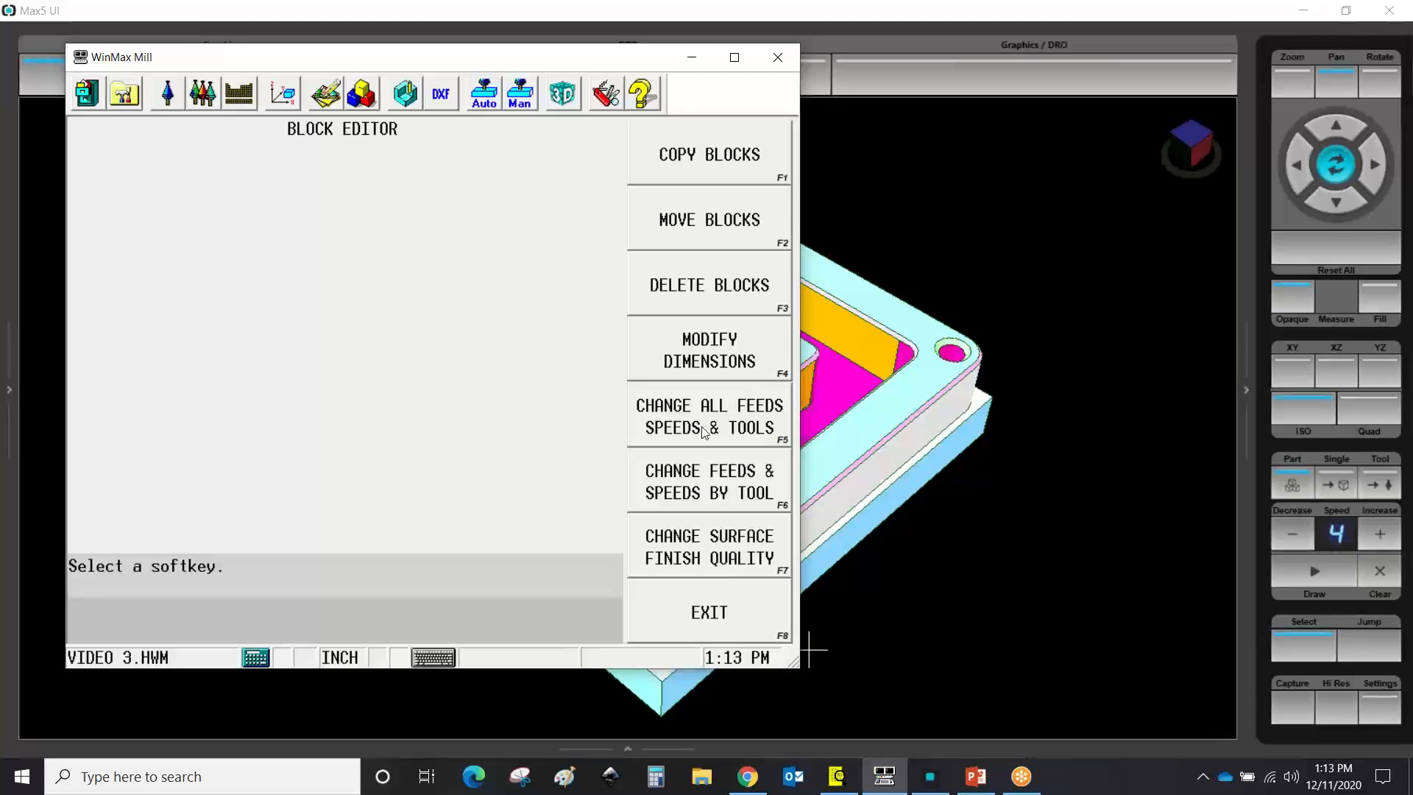
# In Change All Feeds, Speeds & Tools, enter a new plunge feed of 10.0 for blocks 1 to 21
pyautogui.click(705, 419)
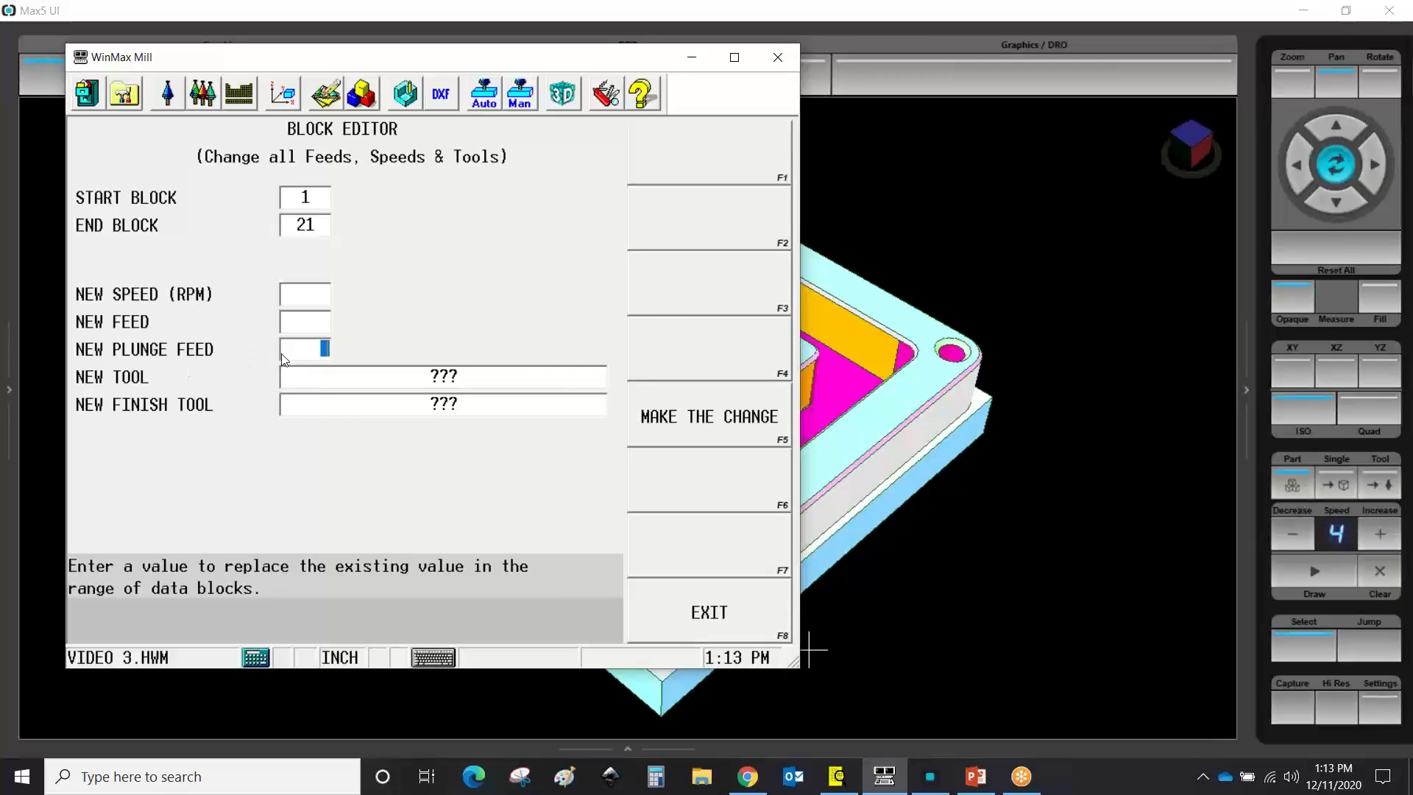
pyautogui.write('10')
pyautogui.press('Return')
pyautogui.press('Up')
pyautogui.write('10')
pyautogui.press('Return')
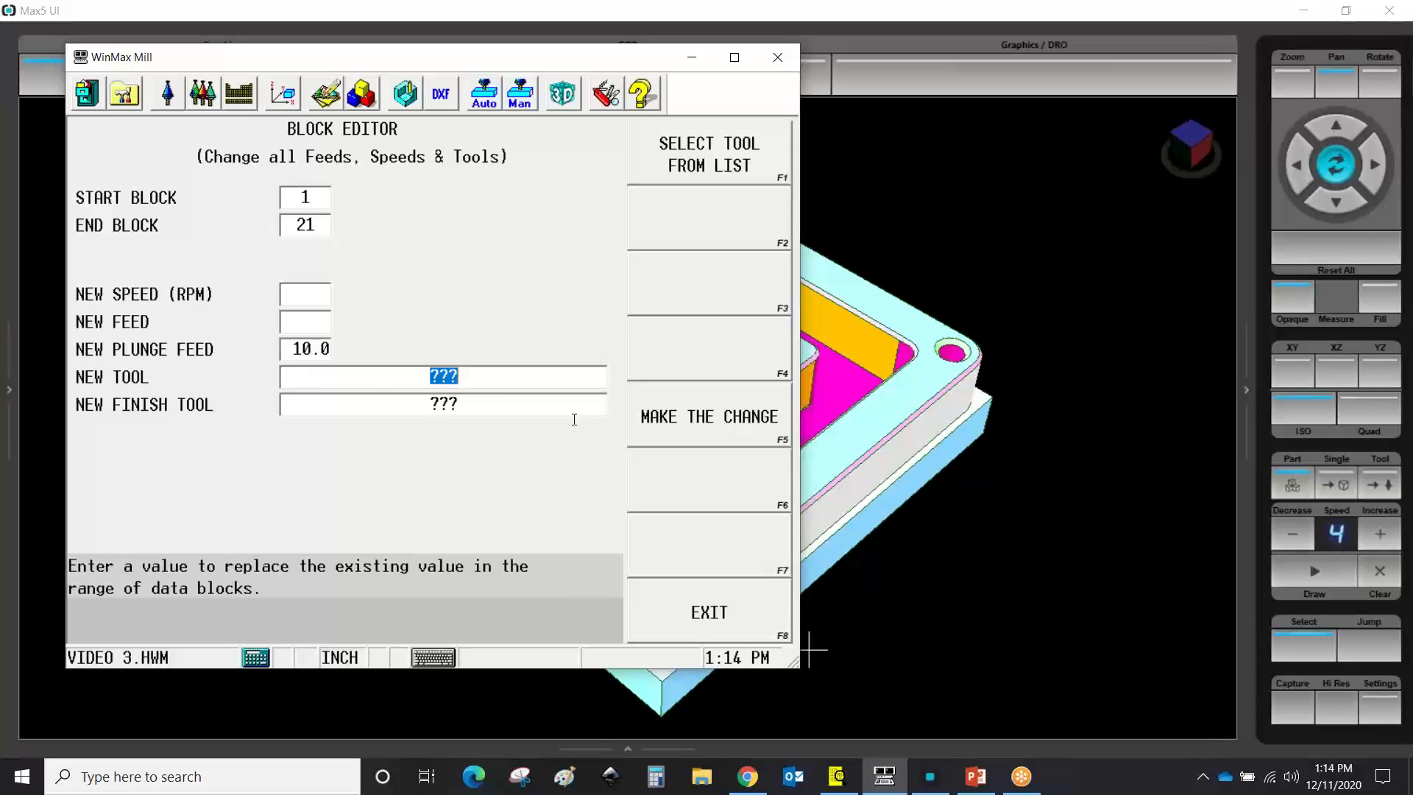
# Clear the new plunge feed and leave Change All Feeds, Speeds & Tools without making the change
pyautogui.press('Up')
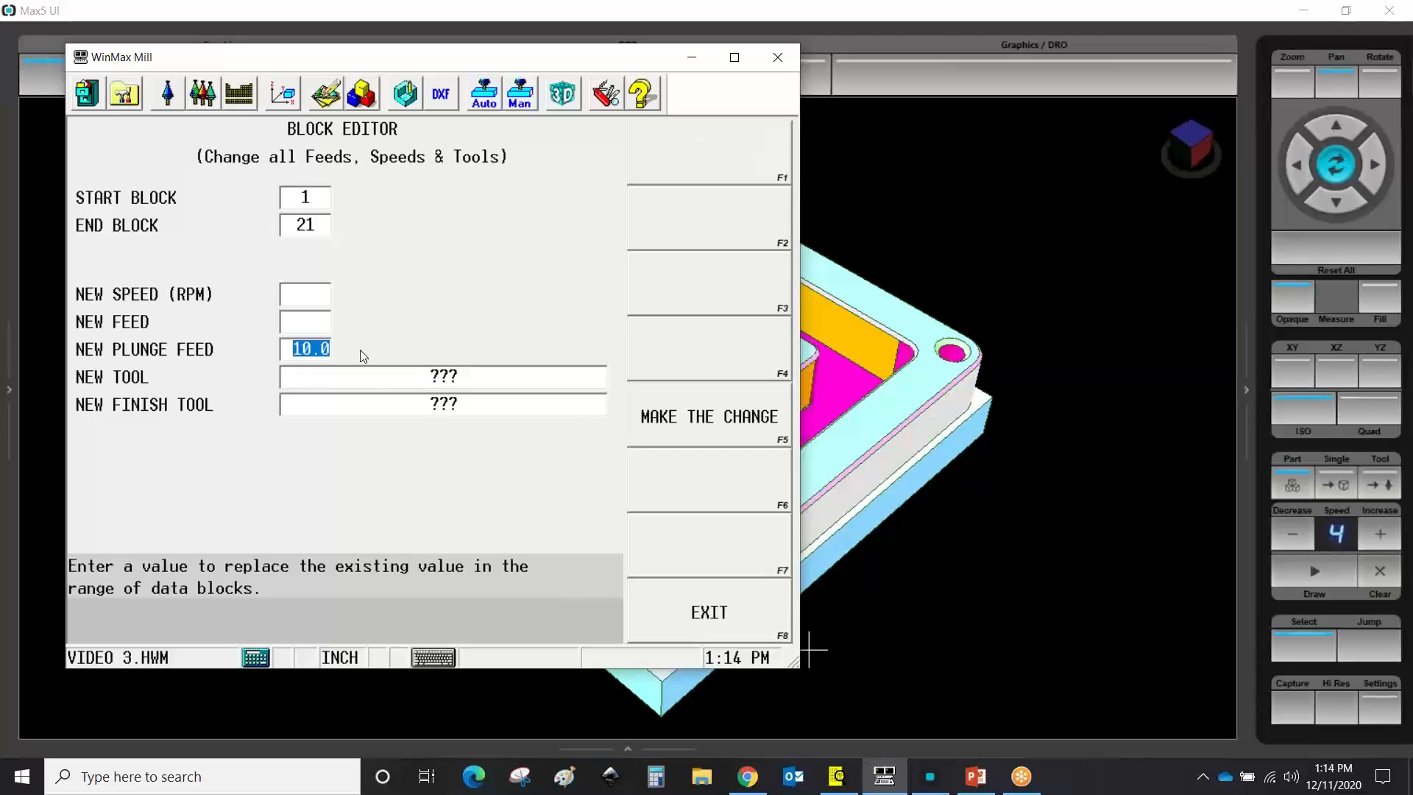
pyautogui.press('Delete')
pyautogui.press('Return')
pyautogui.click(291, 294)
pyautogui.click(387, 370)
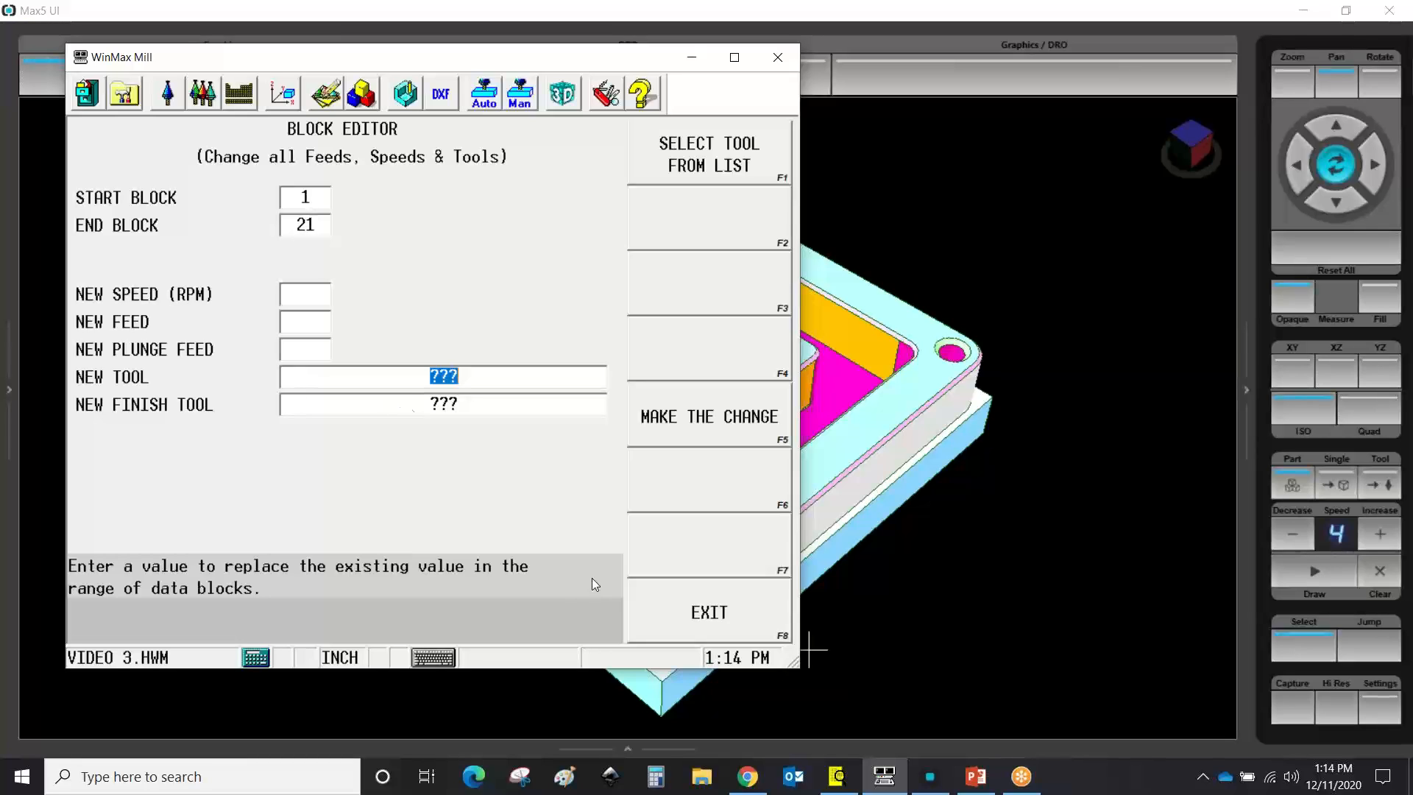
pyautogui.click(724, 613)
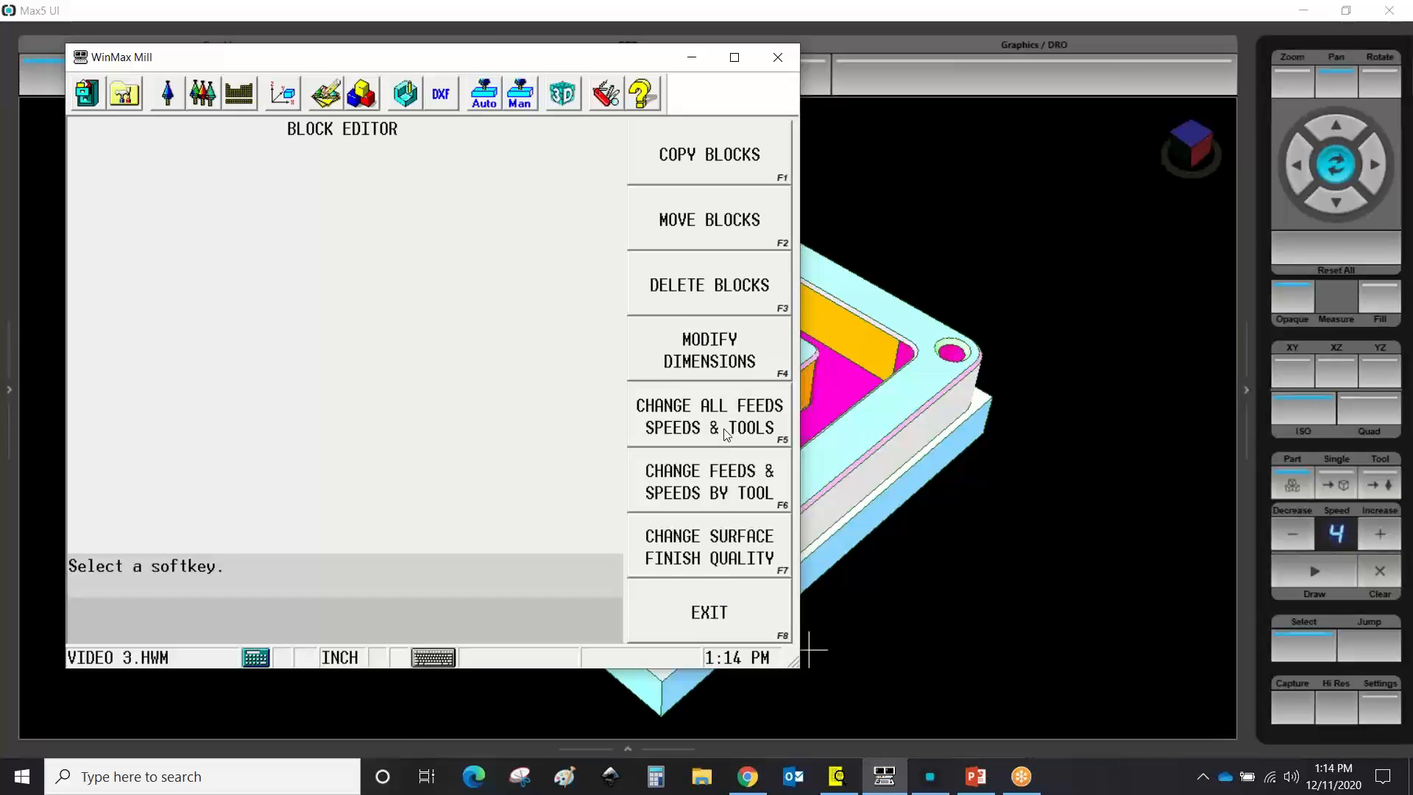
# In Change Feeds & Speeds by Tool, set the tool to change to 1, the 2.0000 diameter face mill, and exit without making the change
pyautogui.click(721, 485)
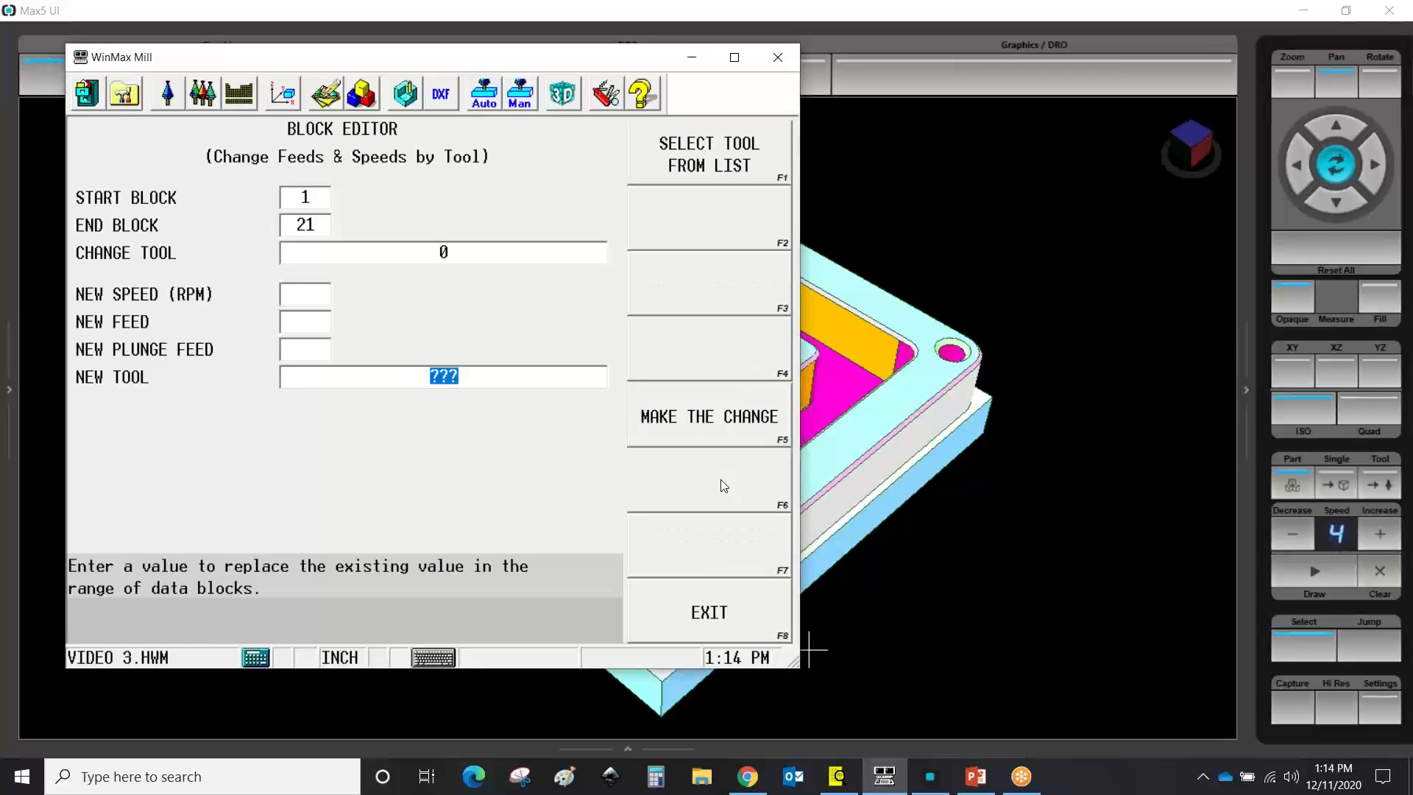
pyautogui.click(504, 259)
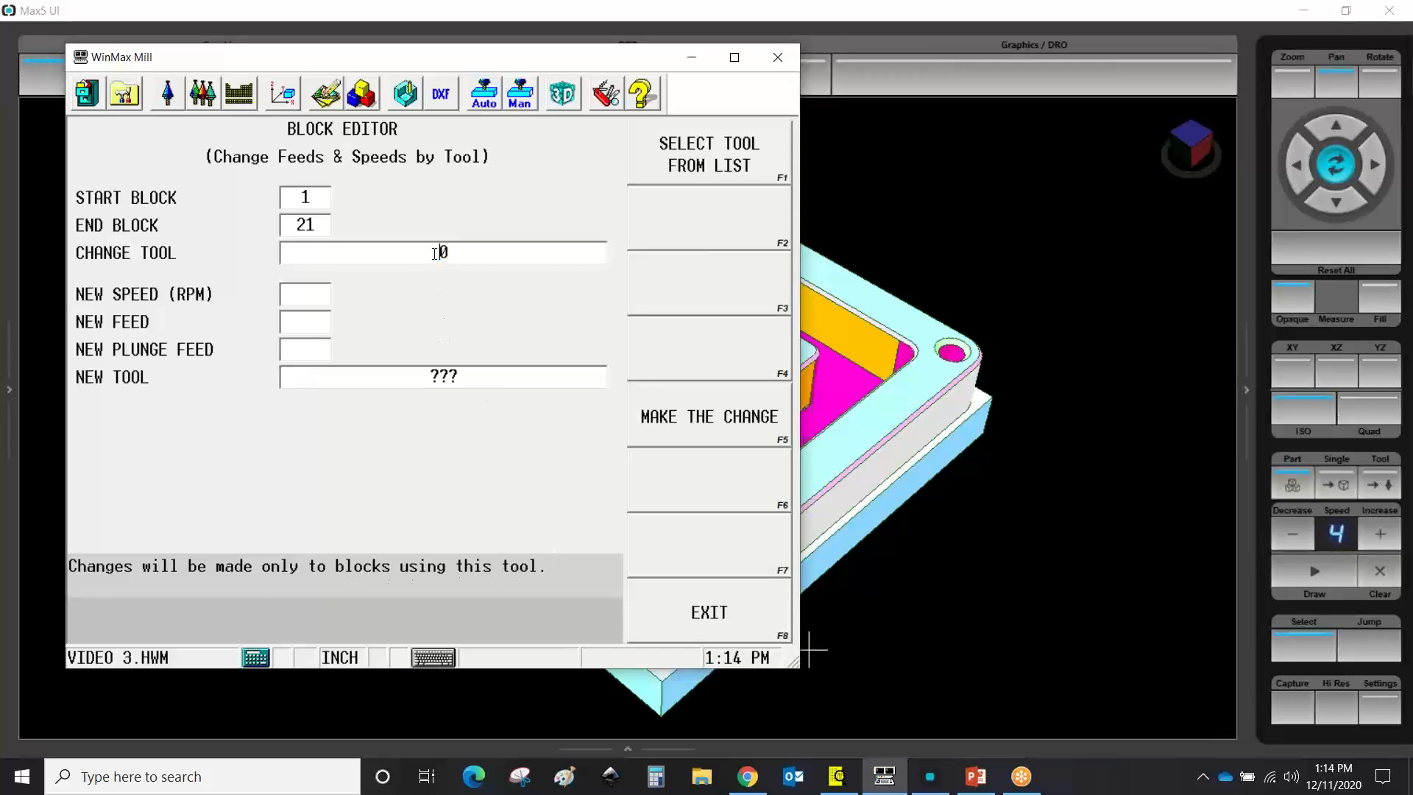
pyautogui.write('1 FACE MILL, dia. 2.0000')
pyautogui.press('Return')
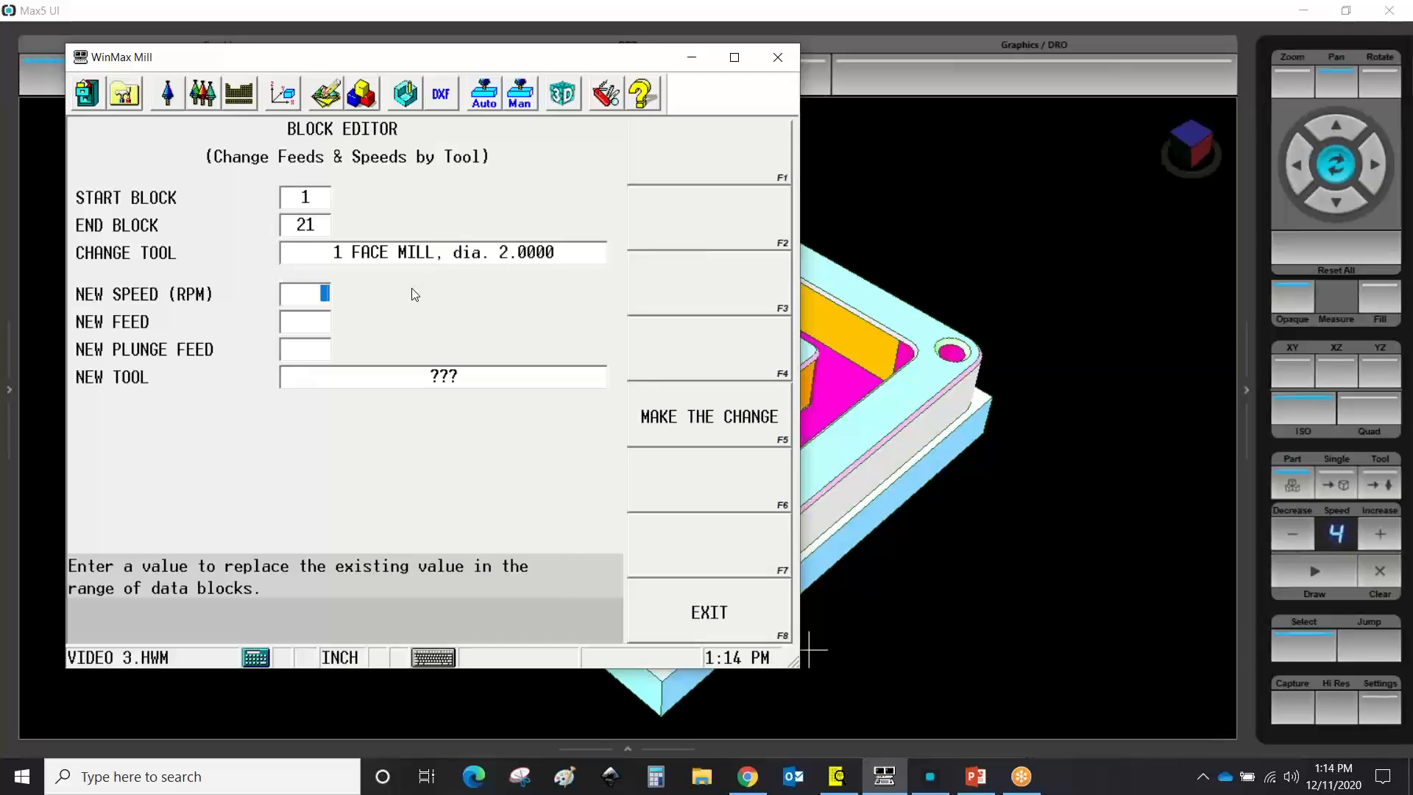
pyautogui.click(709, 610)
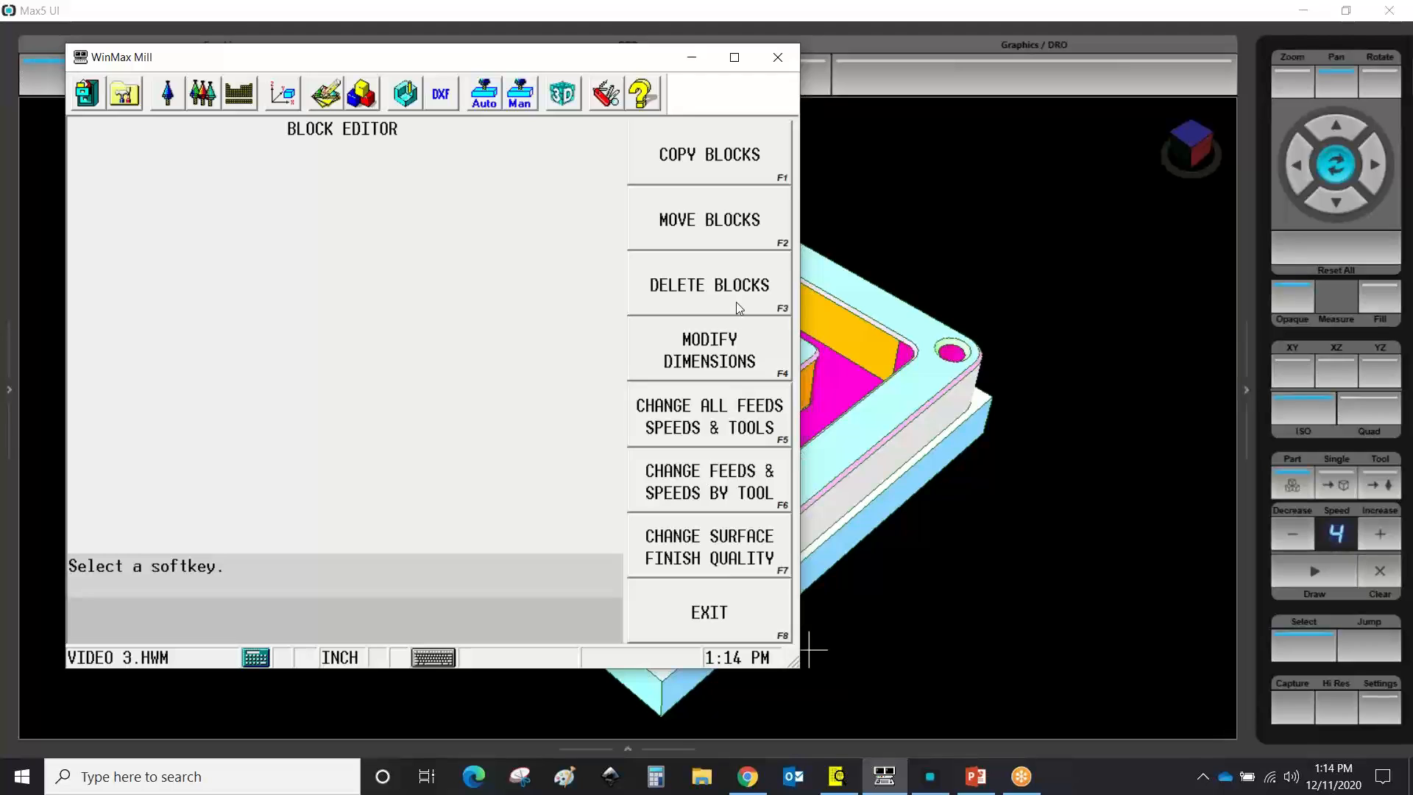
# Examine the block range, rough SFQ and finish SFQ settings in Change Surface Finish Quality, and leave without making the change
pyautogui.click(705, 546)
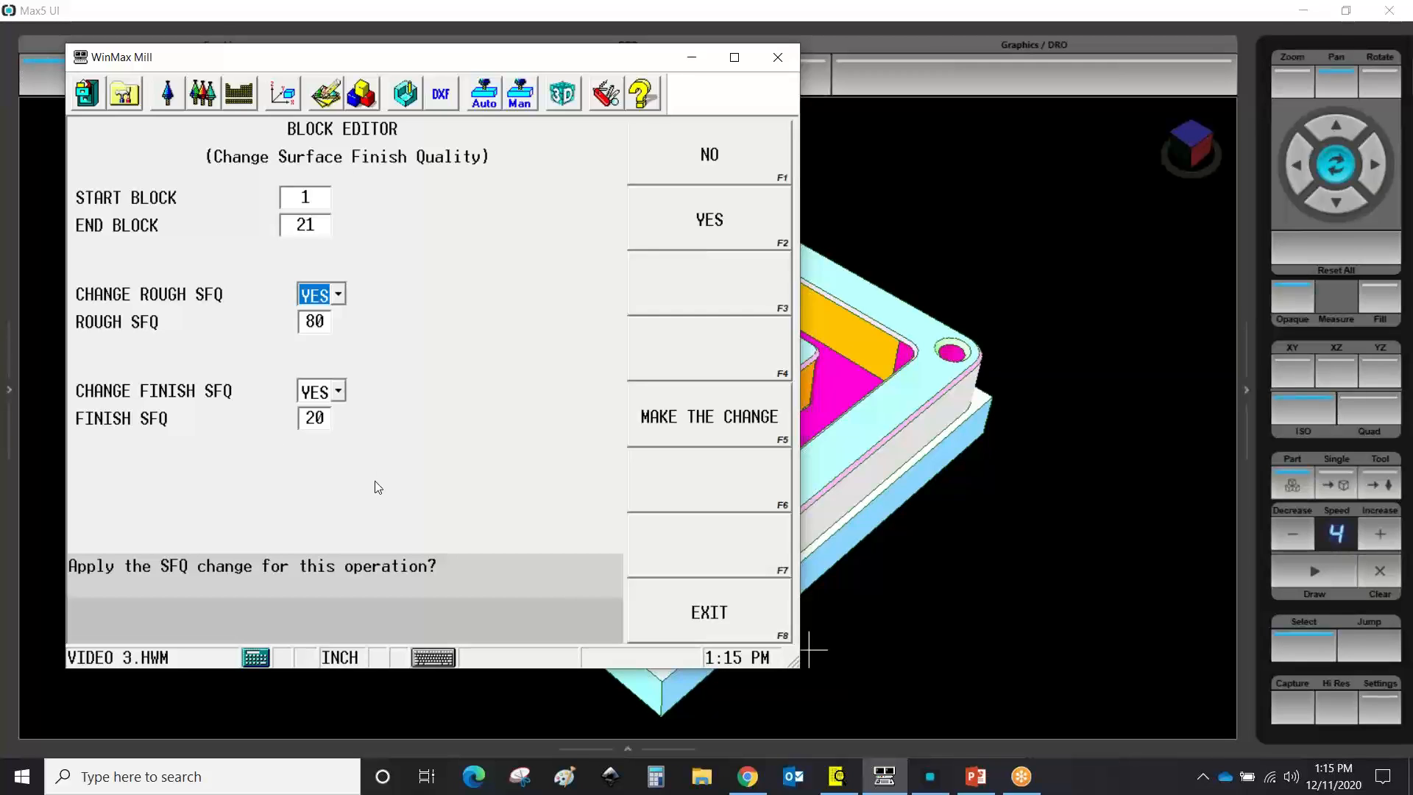
pyautogui.click(318, 200)
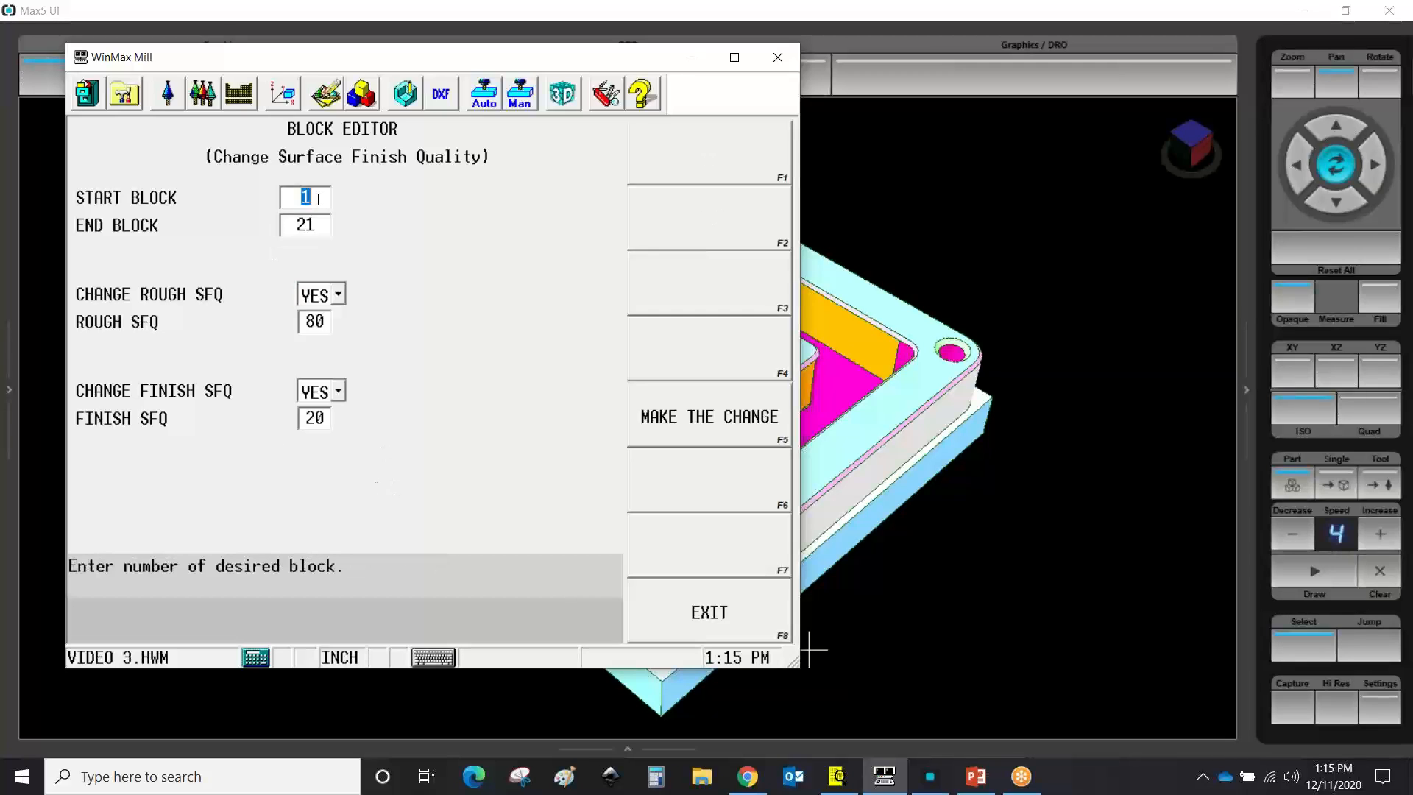
pyautogui.click(317, 230)
pyautogui.click(316, 325)
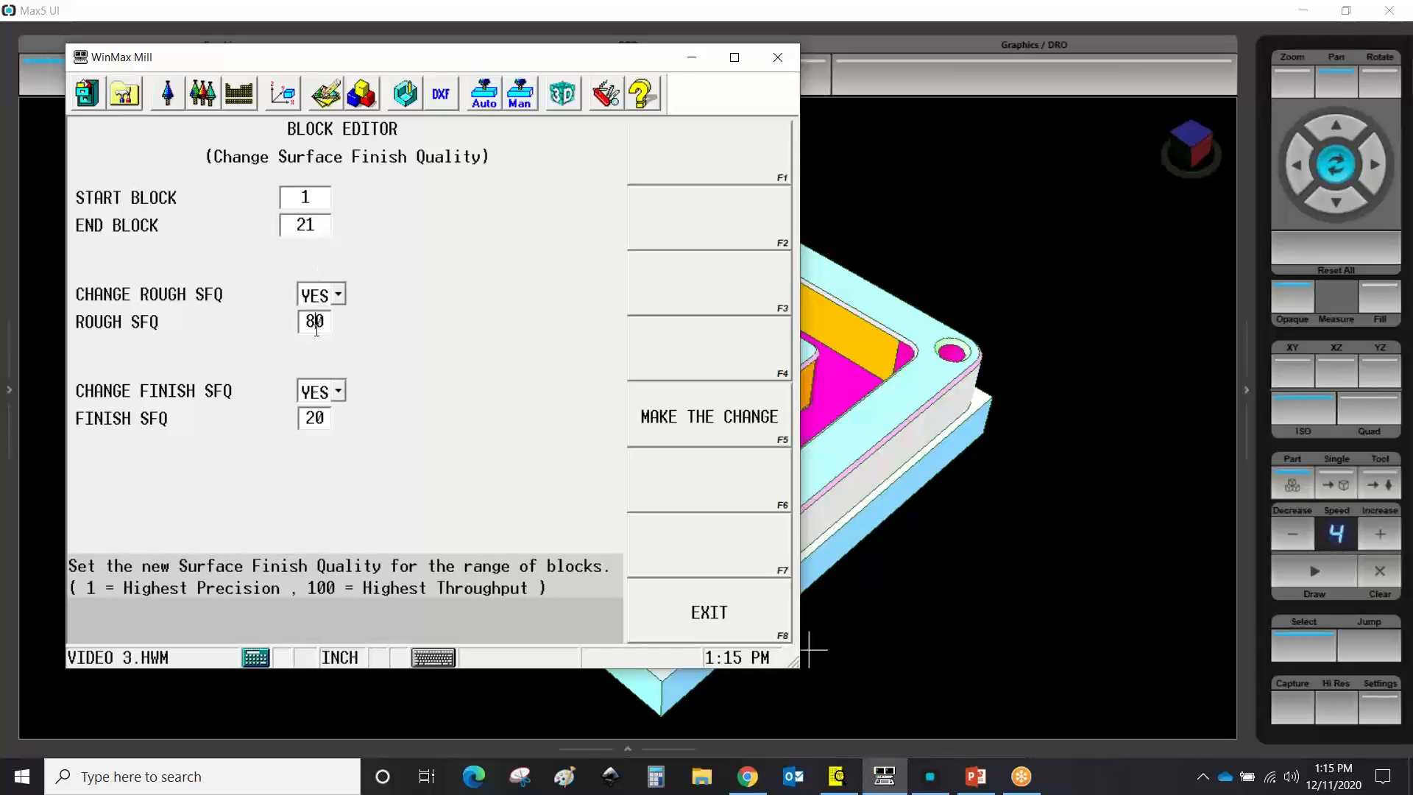
pyautogui.click(337, 296)
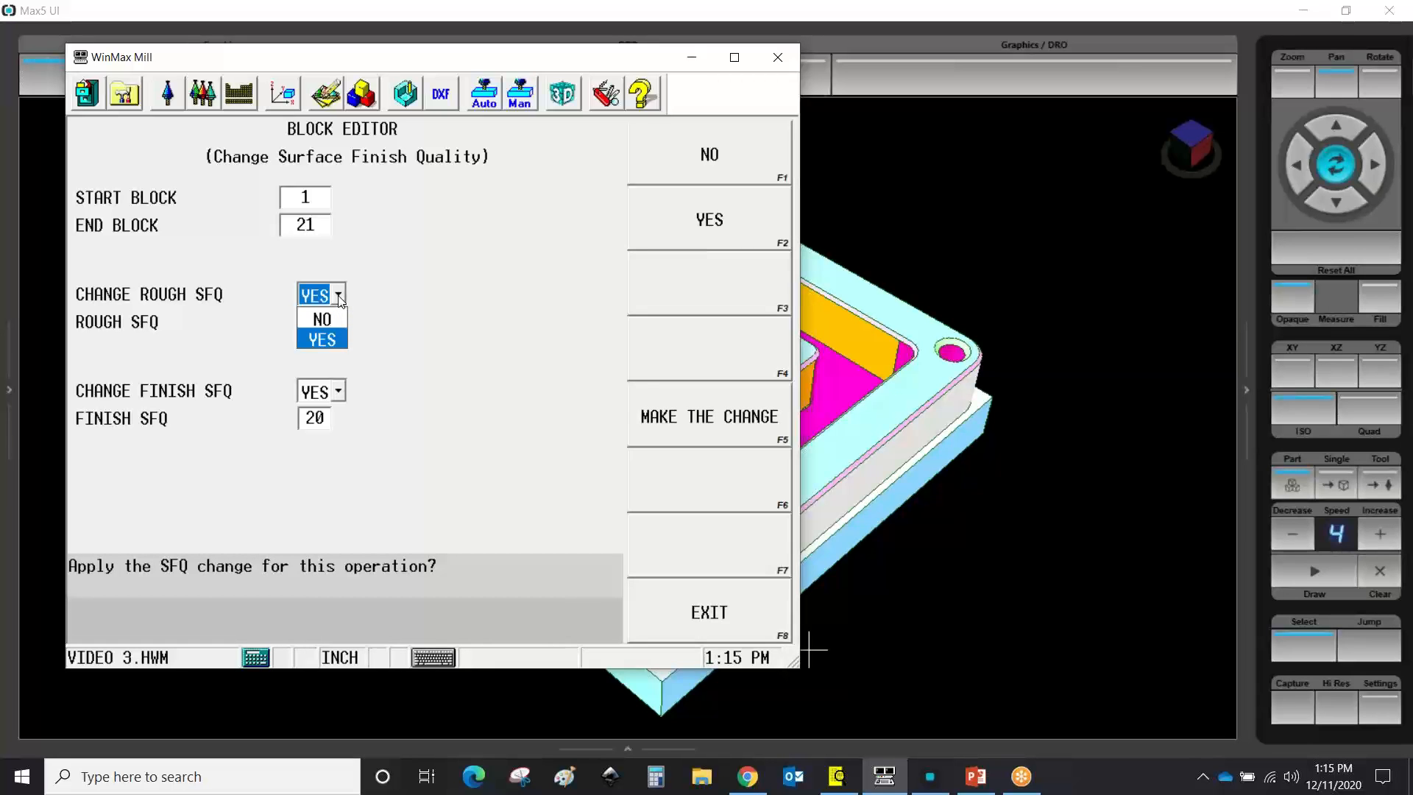
pyautogui.click(338, 302)
pyautogui.click(318, 324)
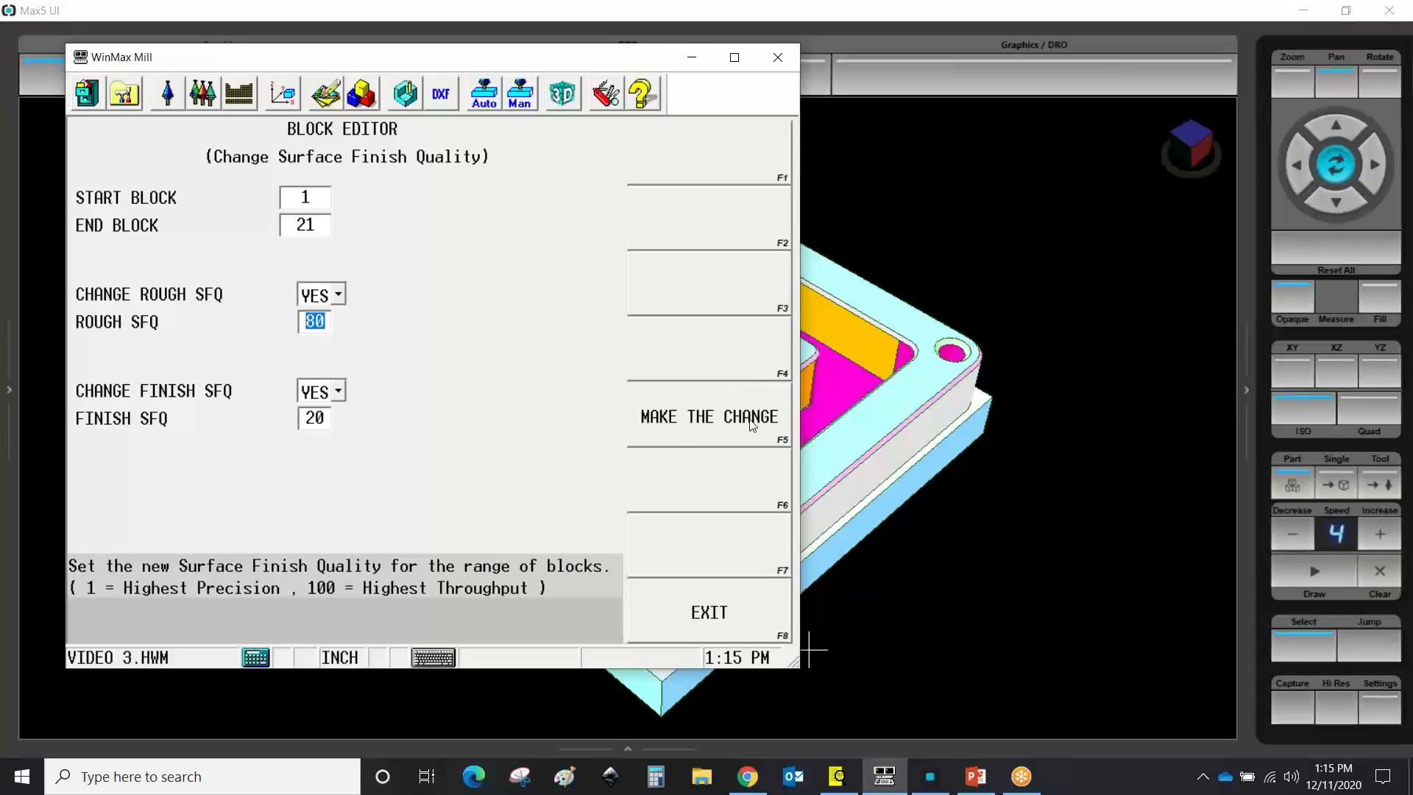
pyautogui.click(718, 620)
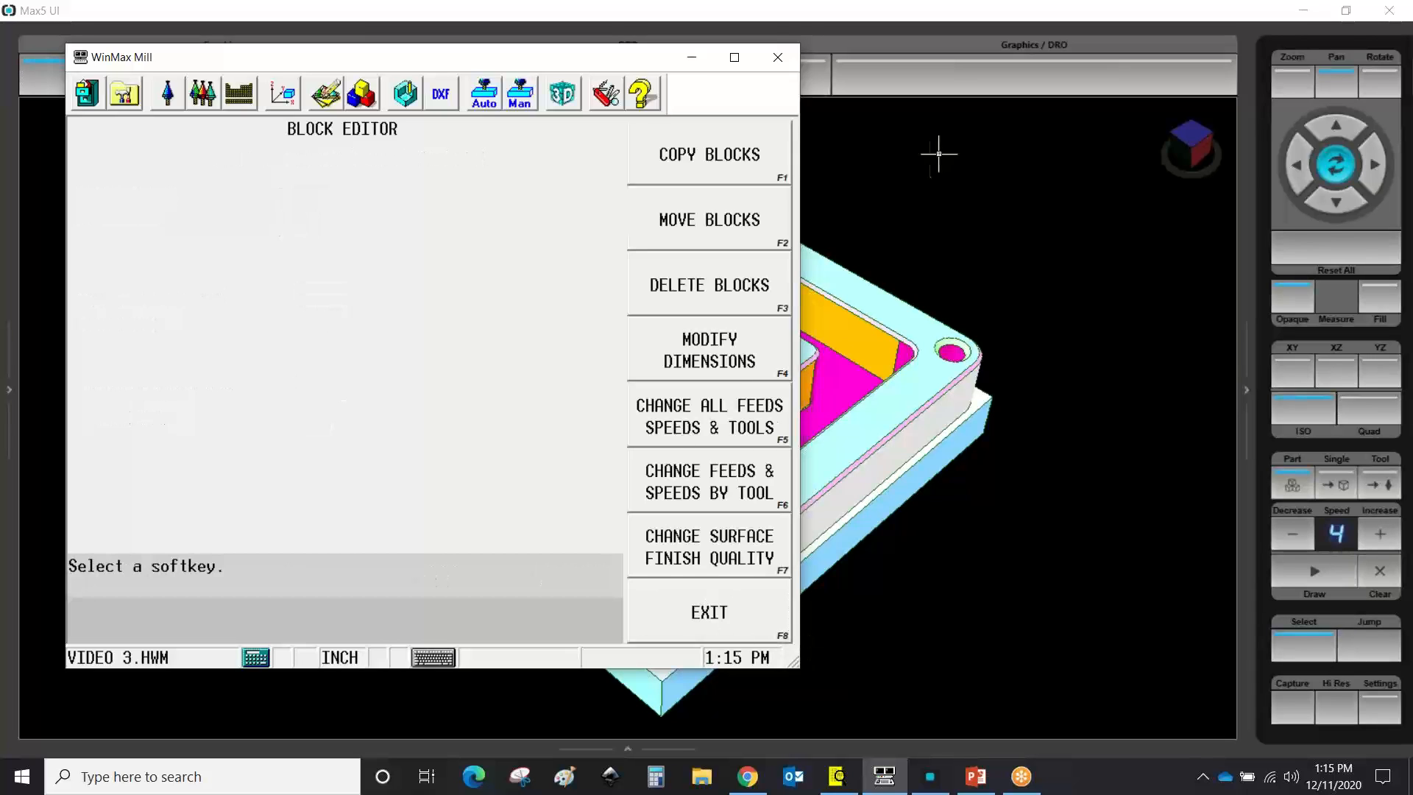
# Return to the input screen, revisit Modify Dimensions through Copy and Change Blocks, and exit the Block Editor
pyautogui.click(1003, 29)
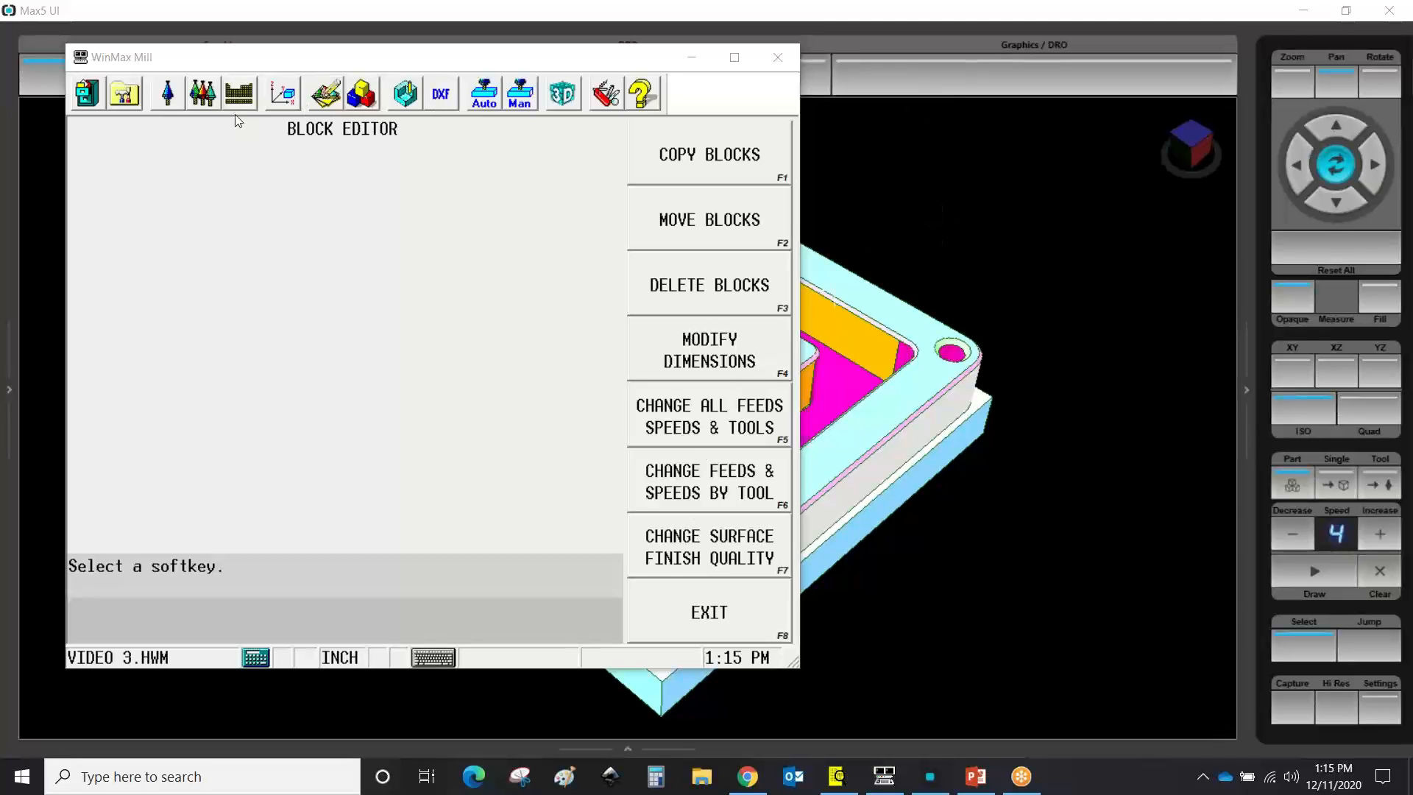
pyautogui.click(124, 97)
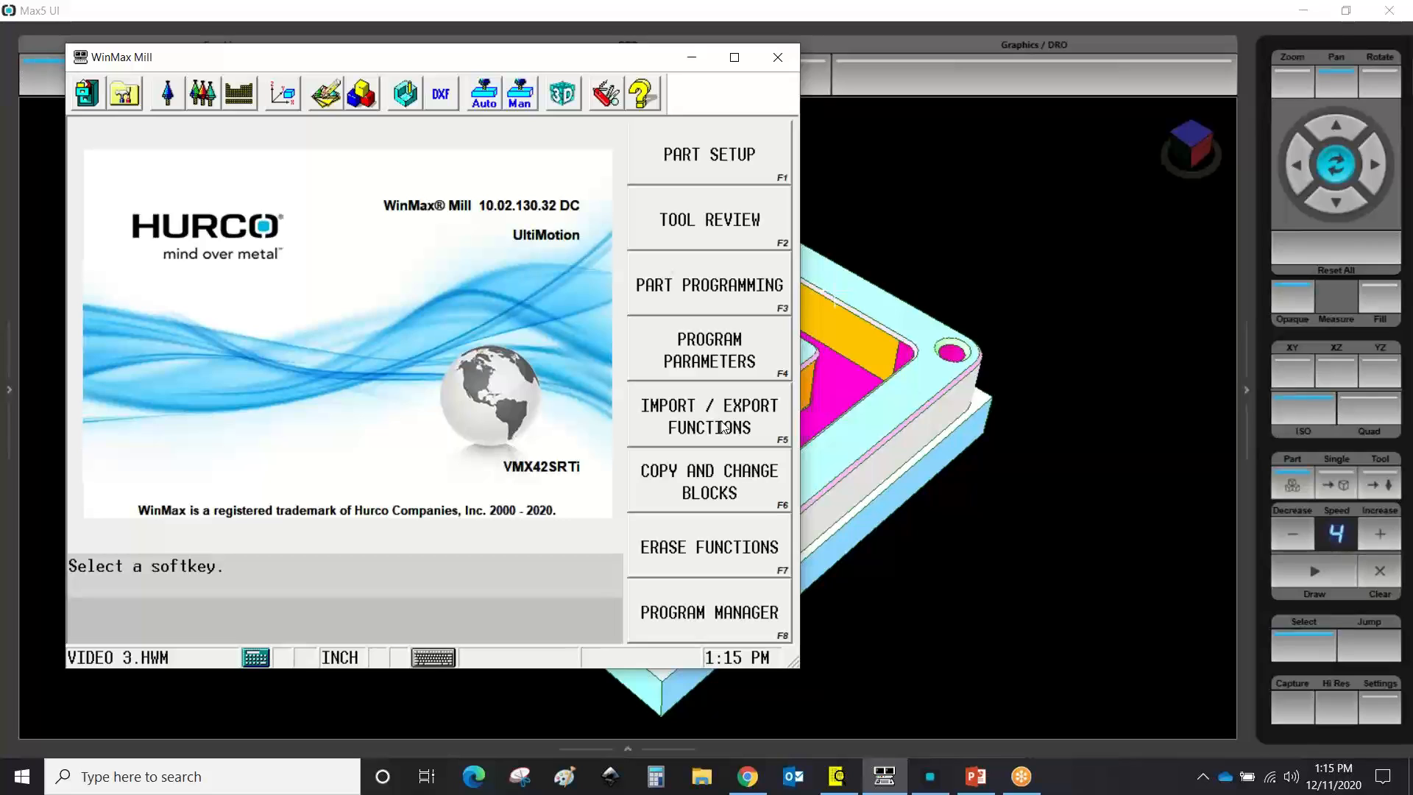
pyautogui.click(726, 492)
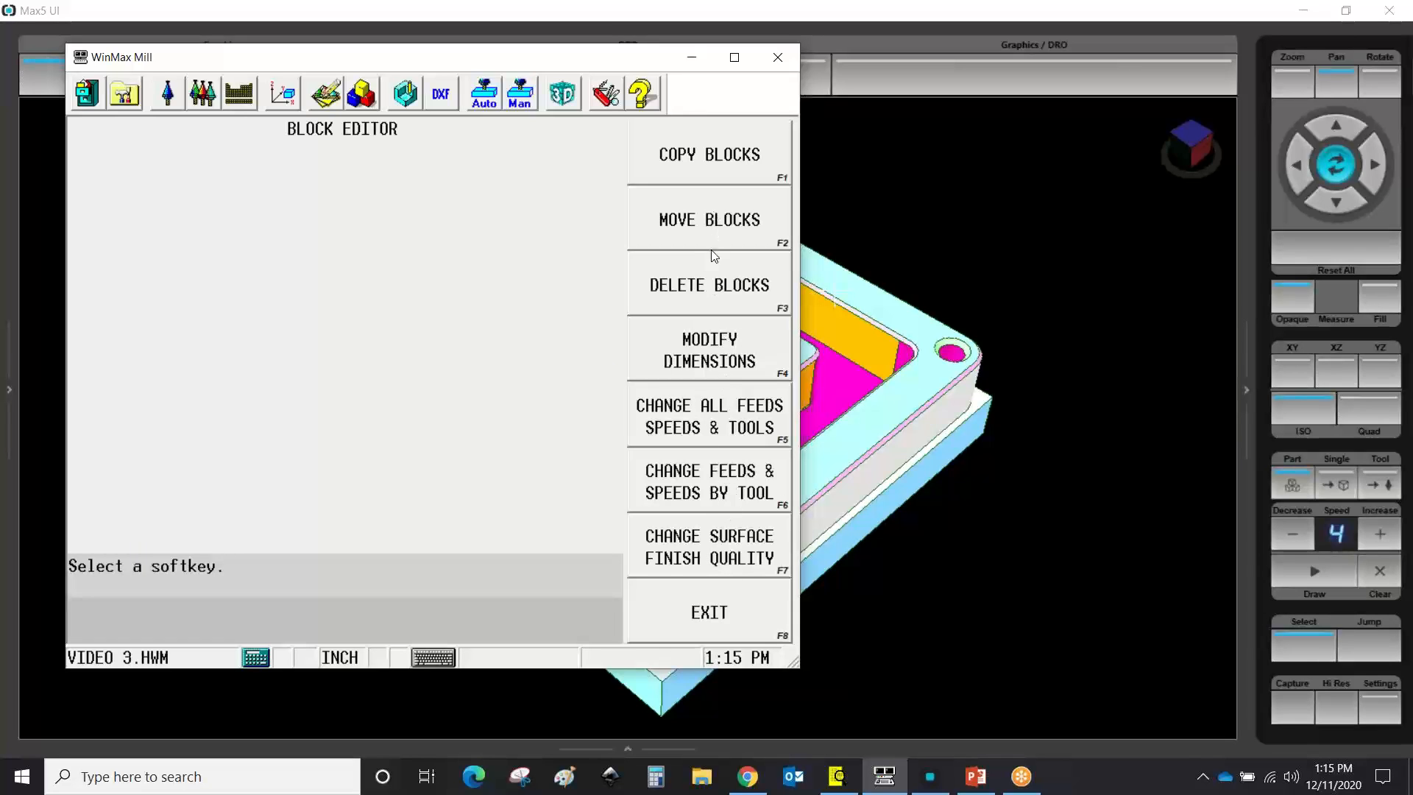
pyautogui.click(715, 356)
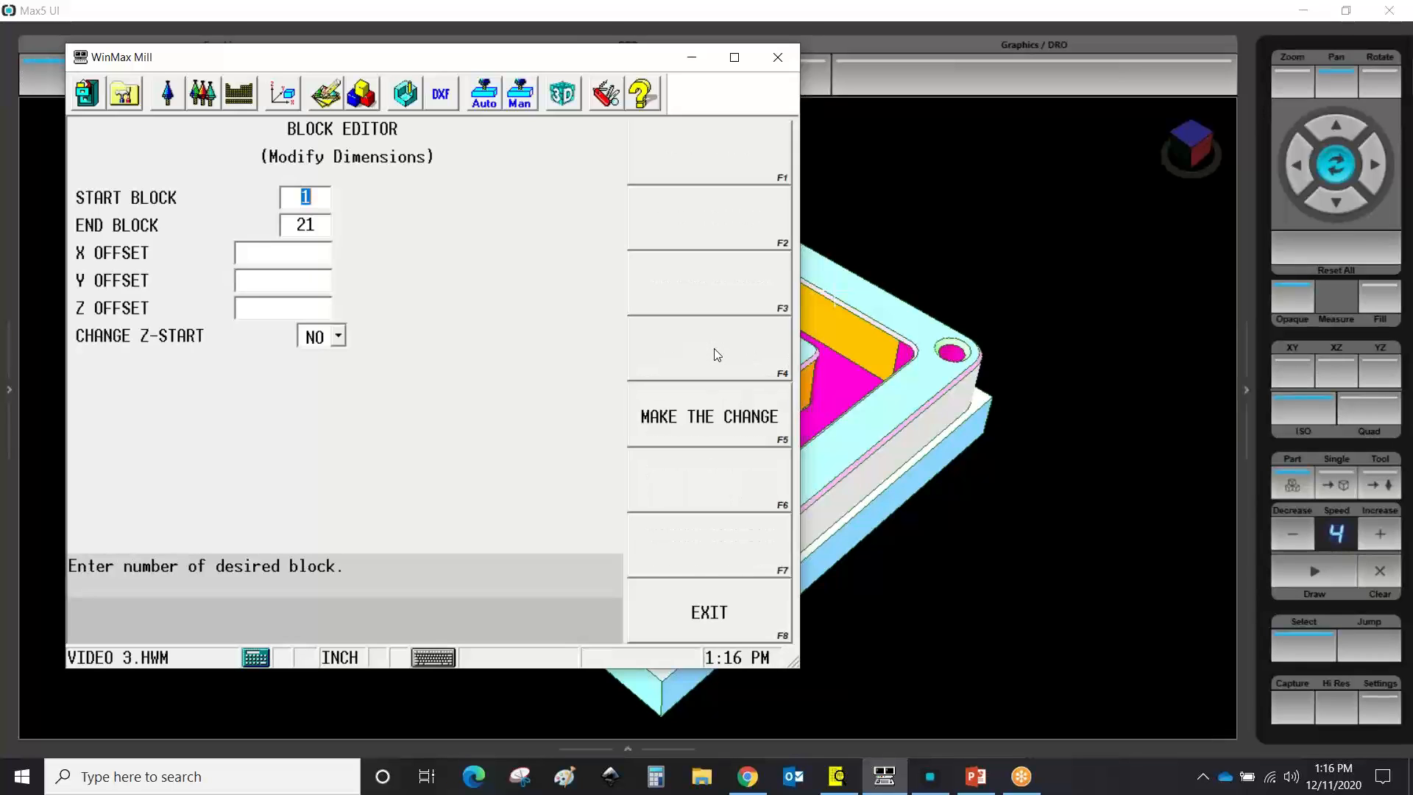
pyautogui.click(745, 617)
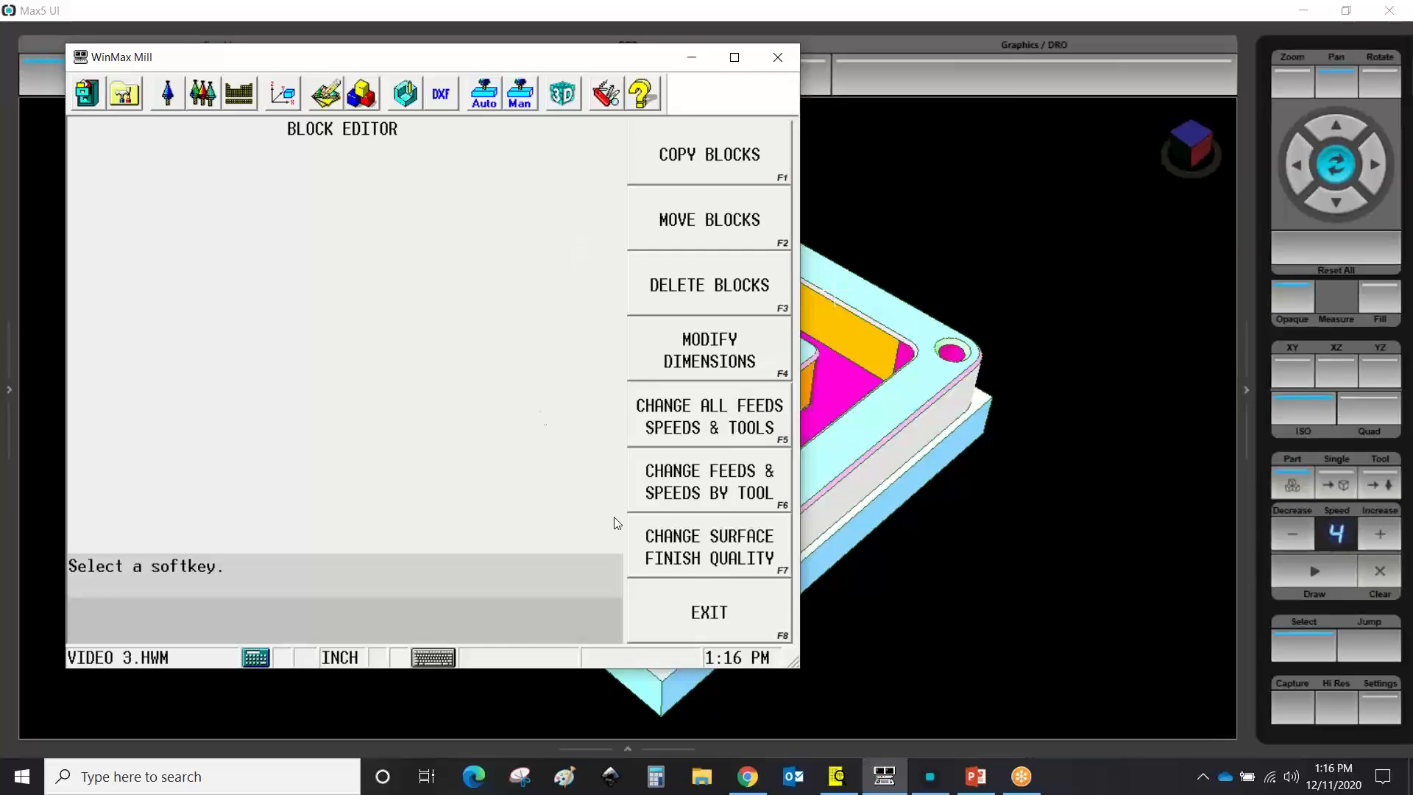
pyautogui.click(710, 624)
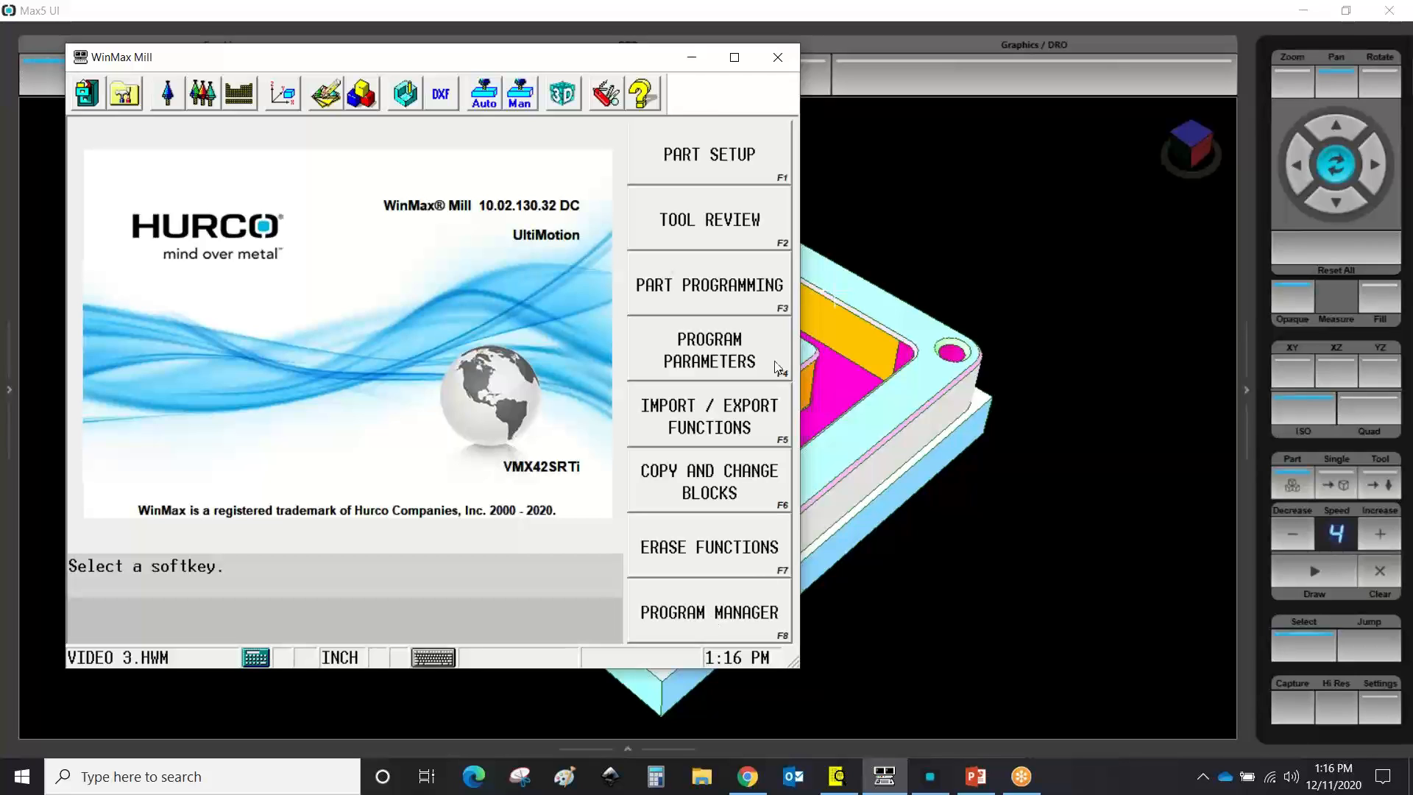
# Make Anled Bushing.HWM the current program, draw it in the graphics window and reset the view
pyautogui.click(85, 93)
pyautogui.click(142, 188)
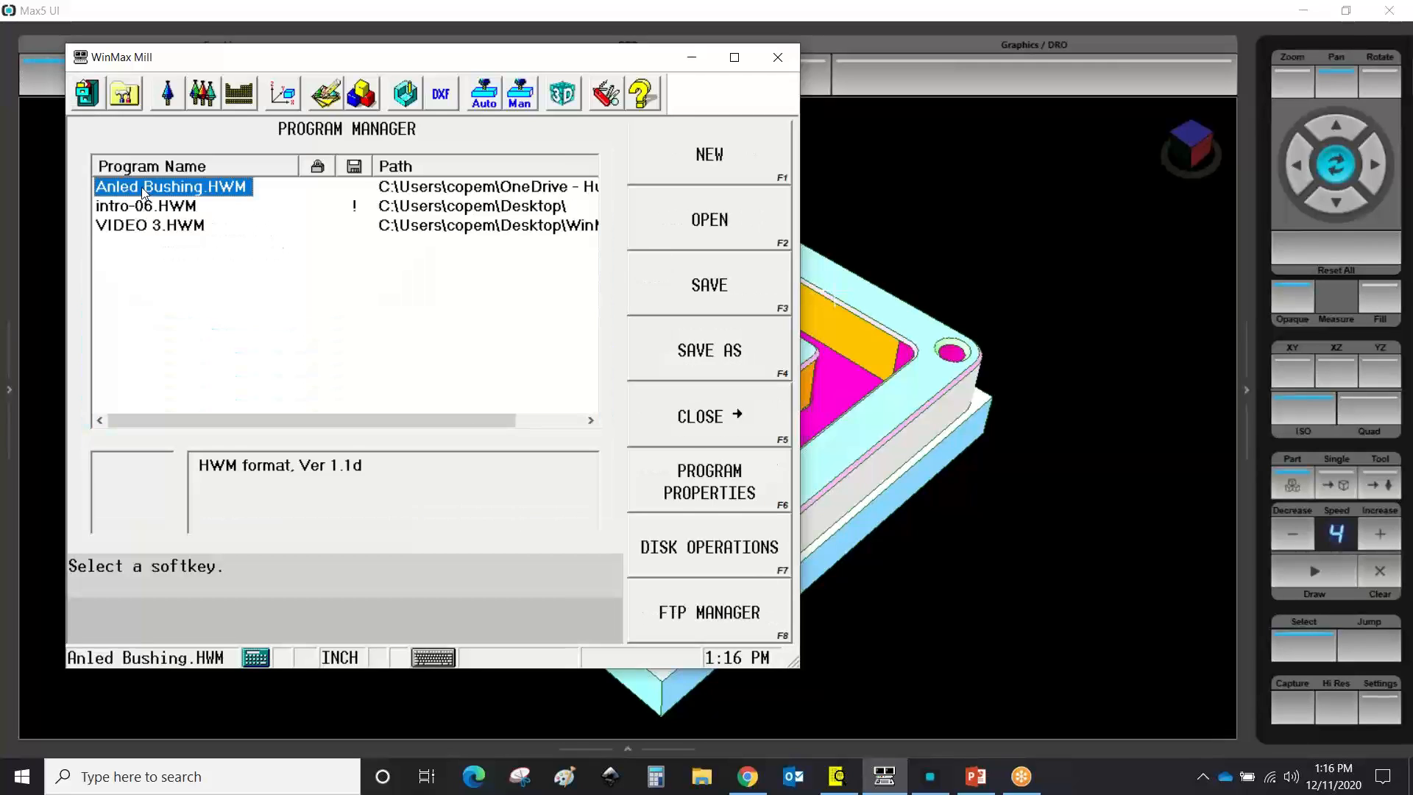
pyautogui.click(403, 94)
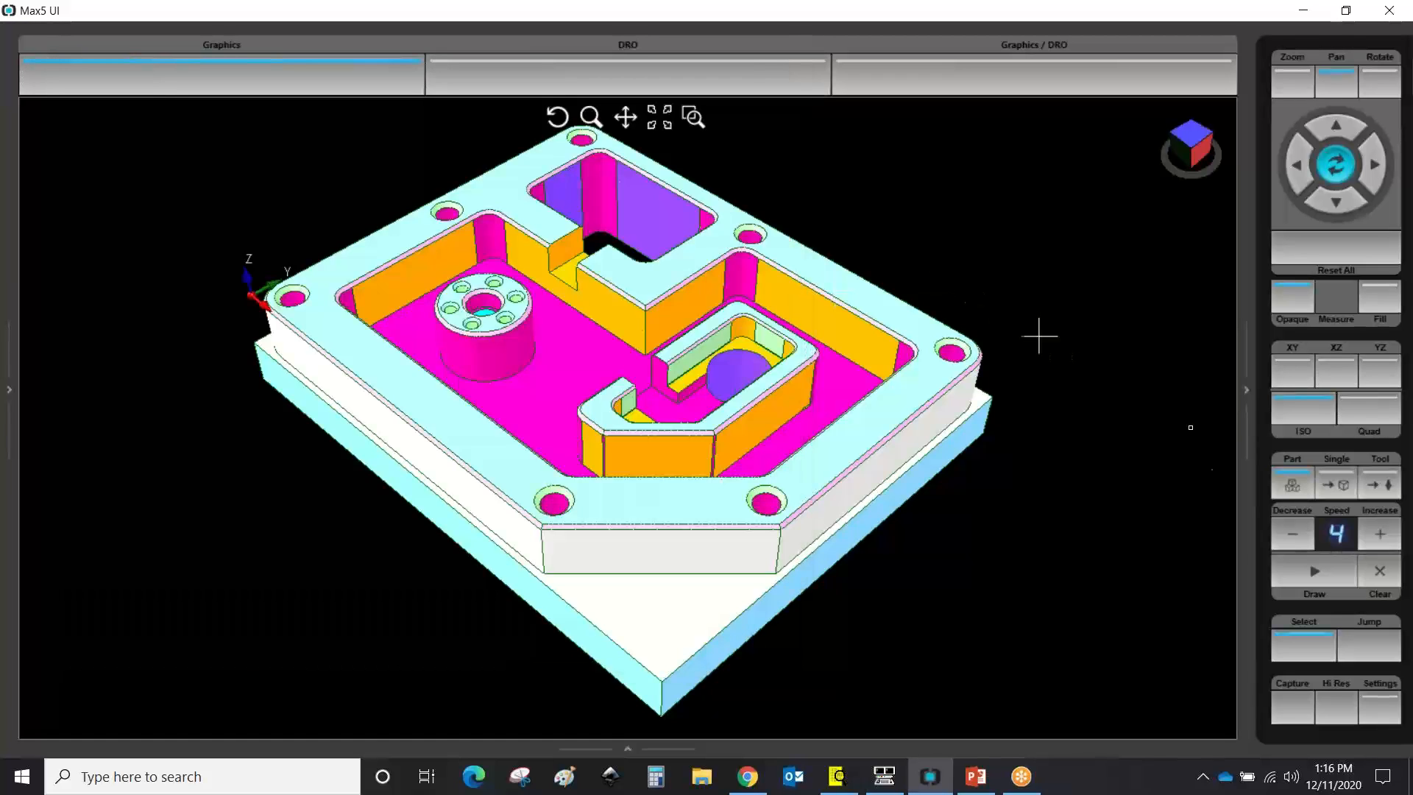
pyautogui.click(1314, 572)
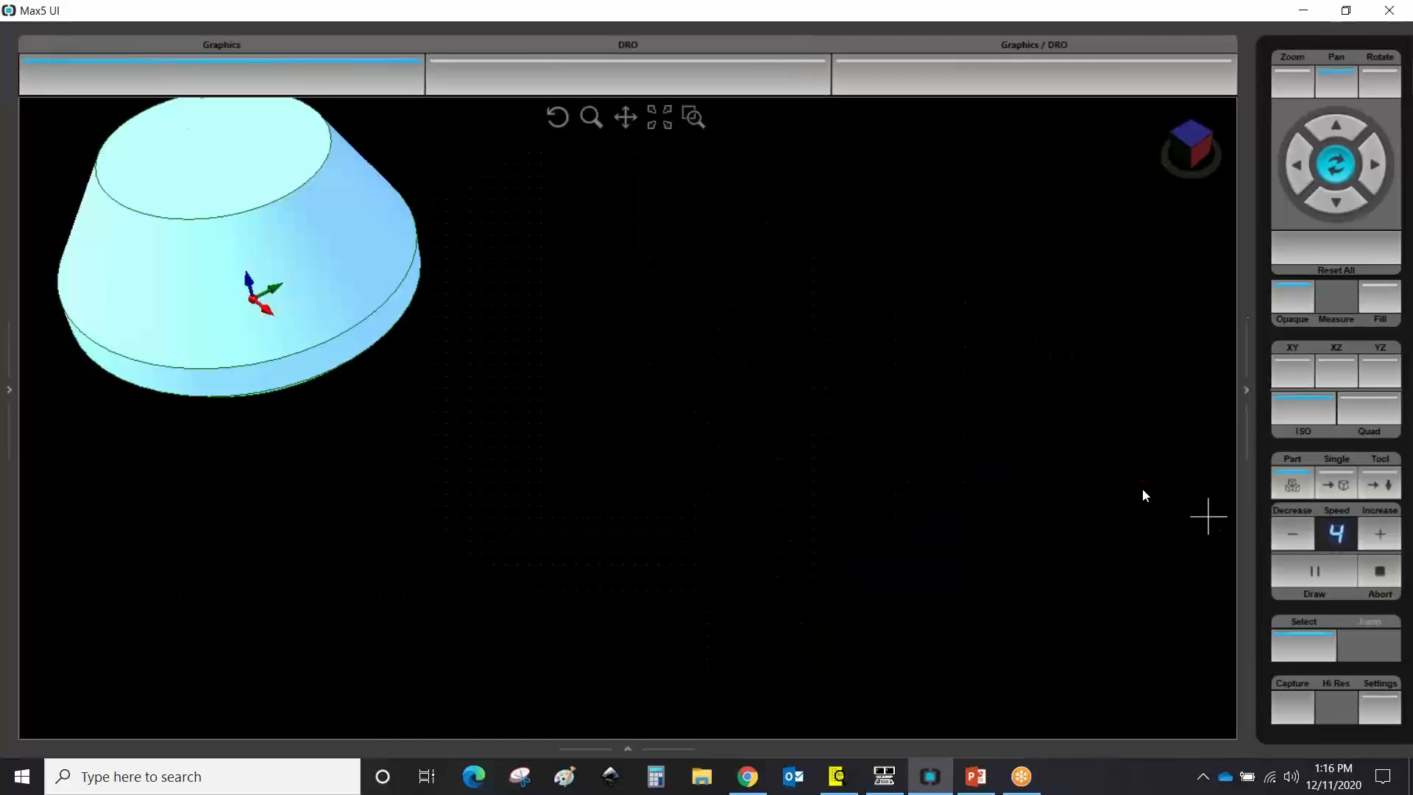
pyautogui.click(1292, 259)
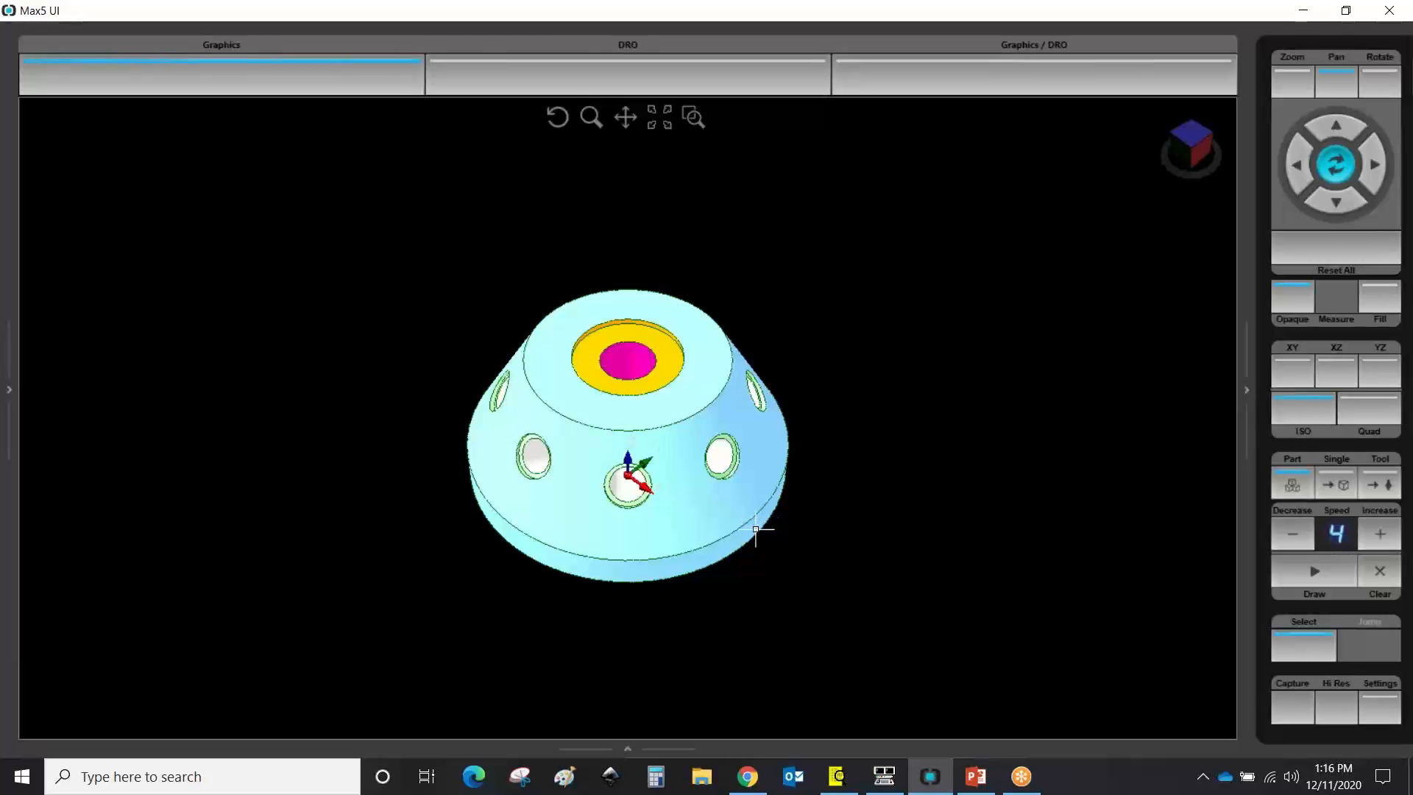
# Inspect the bushing's bores and angled holes from several sides with transparent display, and restore the opaque display
pyautogui.scroll(1, 757, 515)
pyautogui.click(1282, 309)
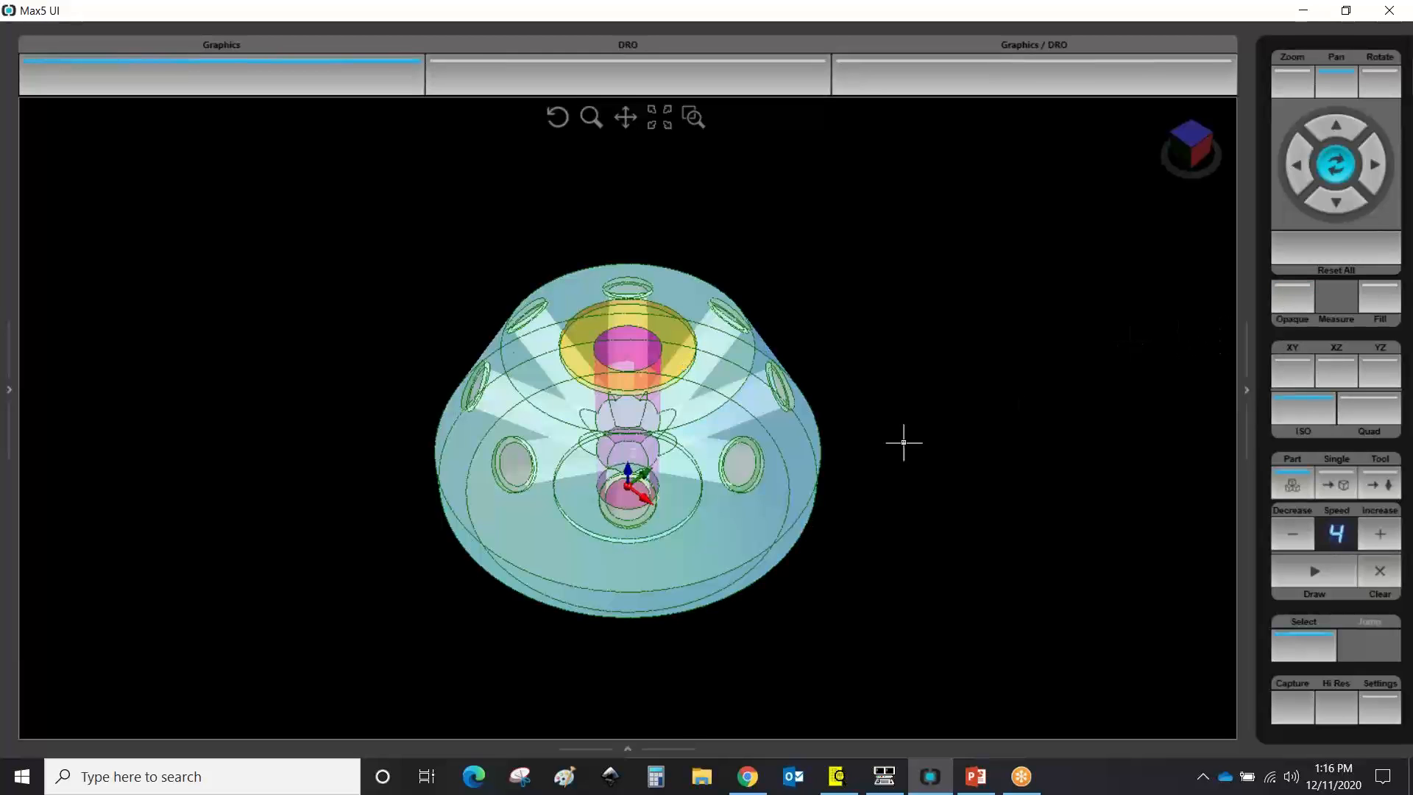
pyautogui.moveTo(773, 487); pyautogui.dragTo(583, 440, button='middle')
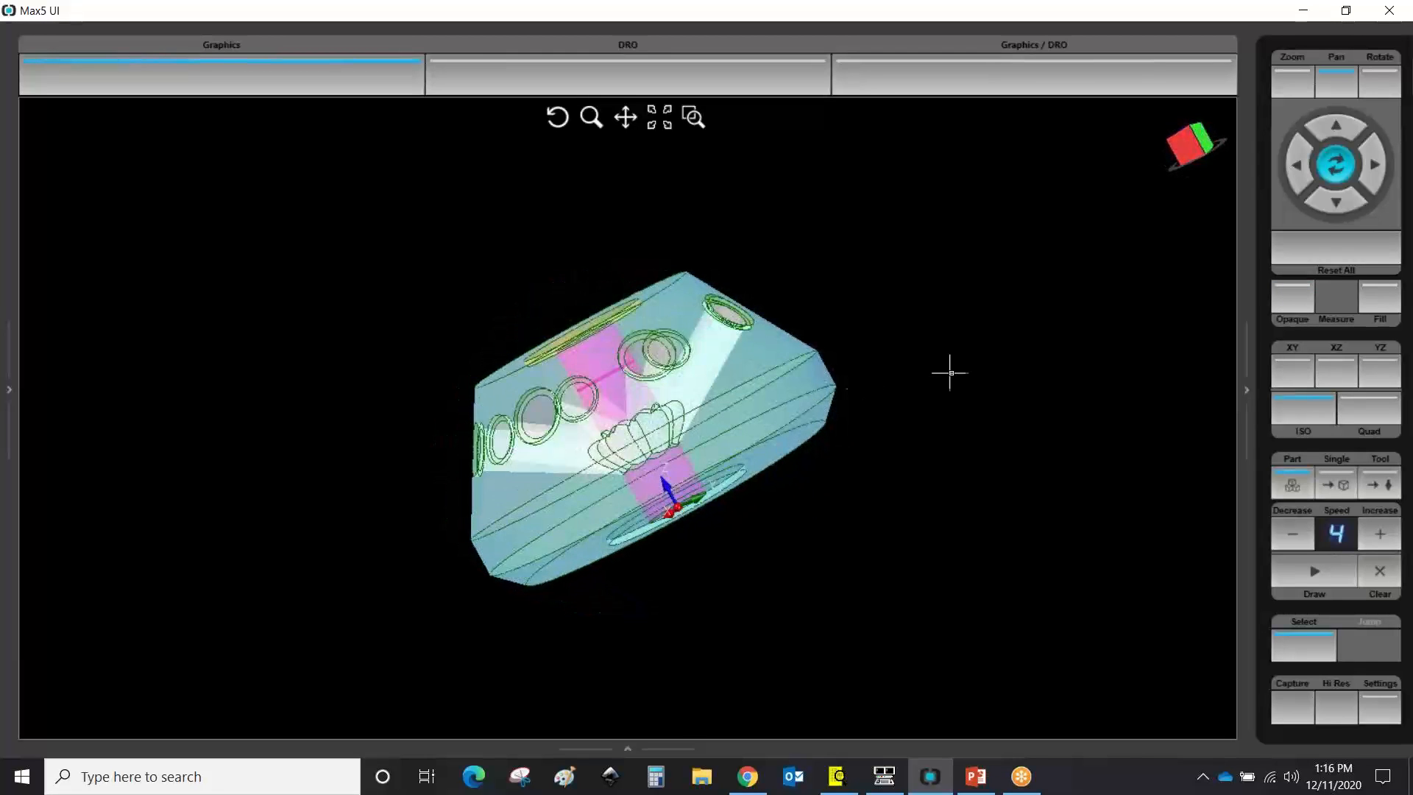
pyautogui.moveTo(947, 372); pyautogui.dragTo(787, 542, button='middle')
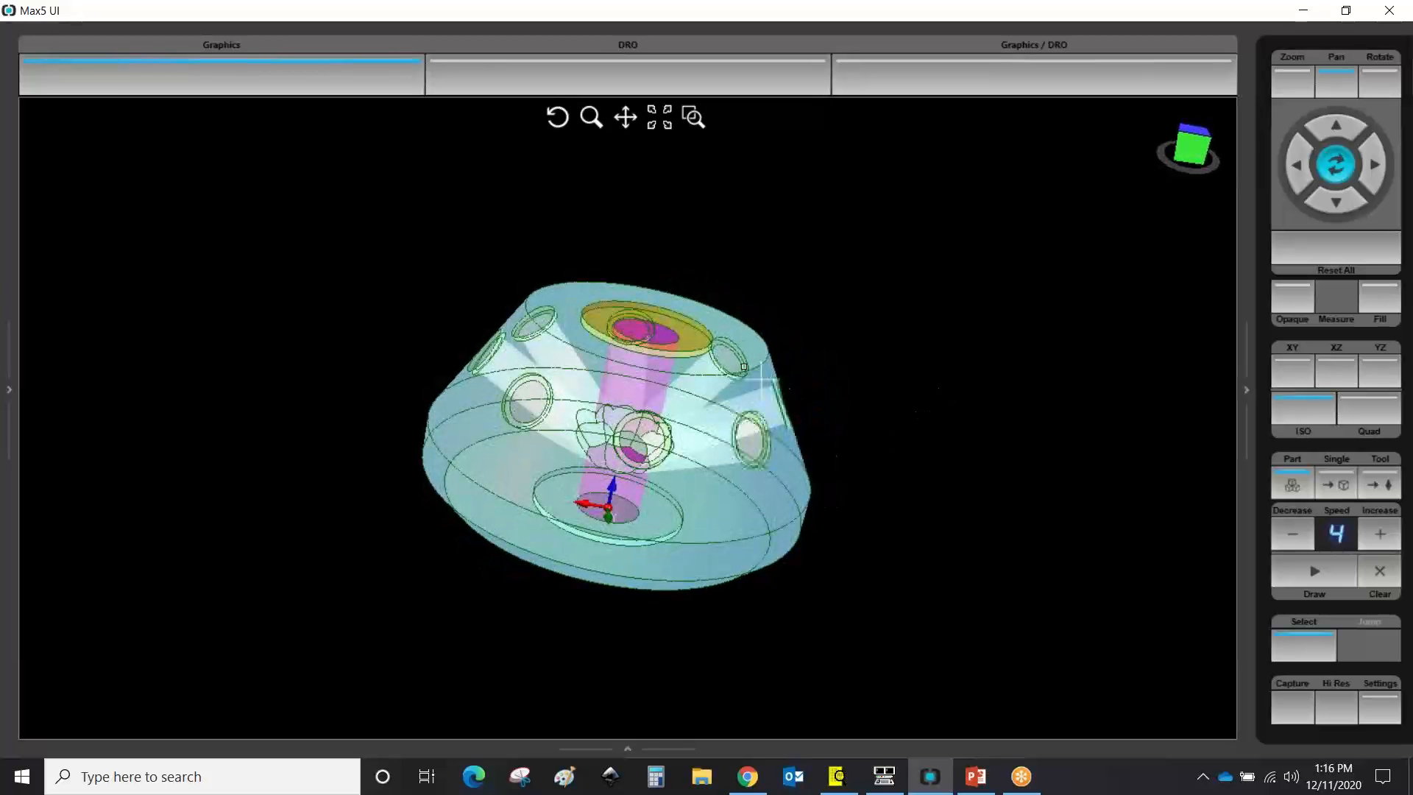
pyautogui.moveTo(902, 482); pyautogui.dragTo(612, 458, button='middle')
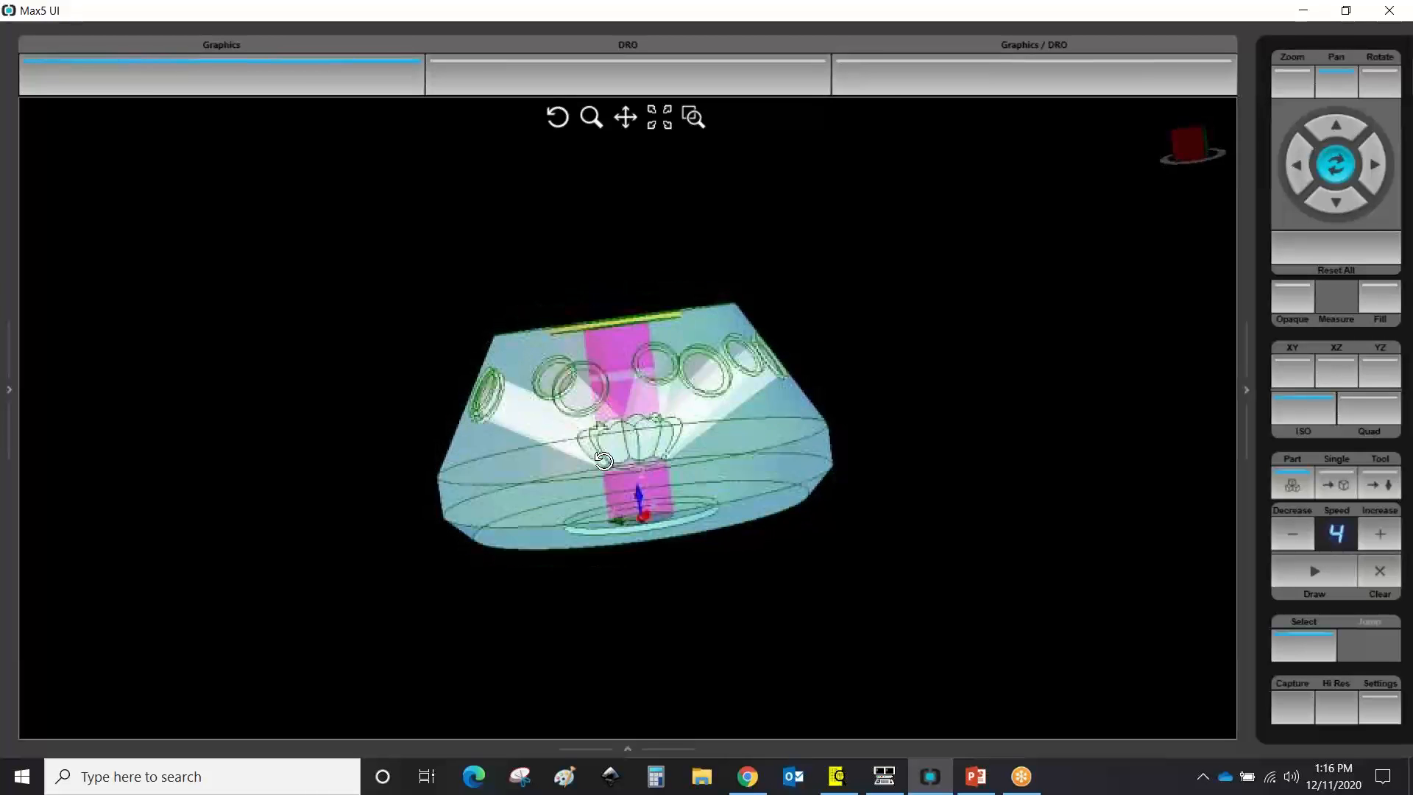
pyautogui.moveTo(955, 375); pyautogui.dragTo(930, 448, button='middle')
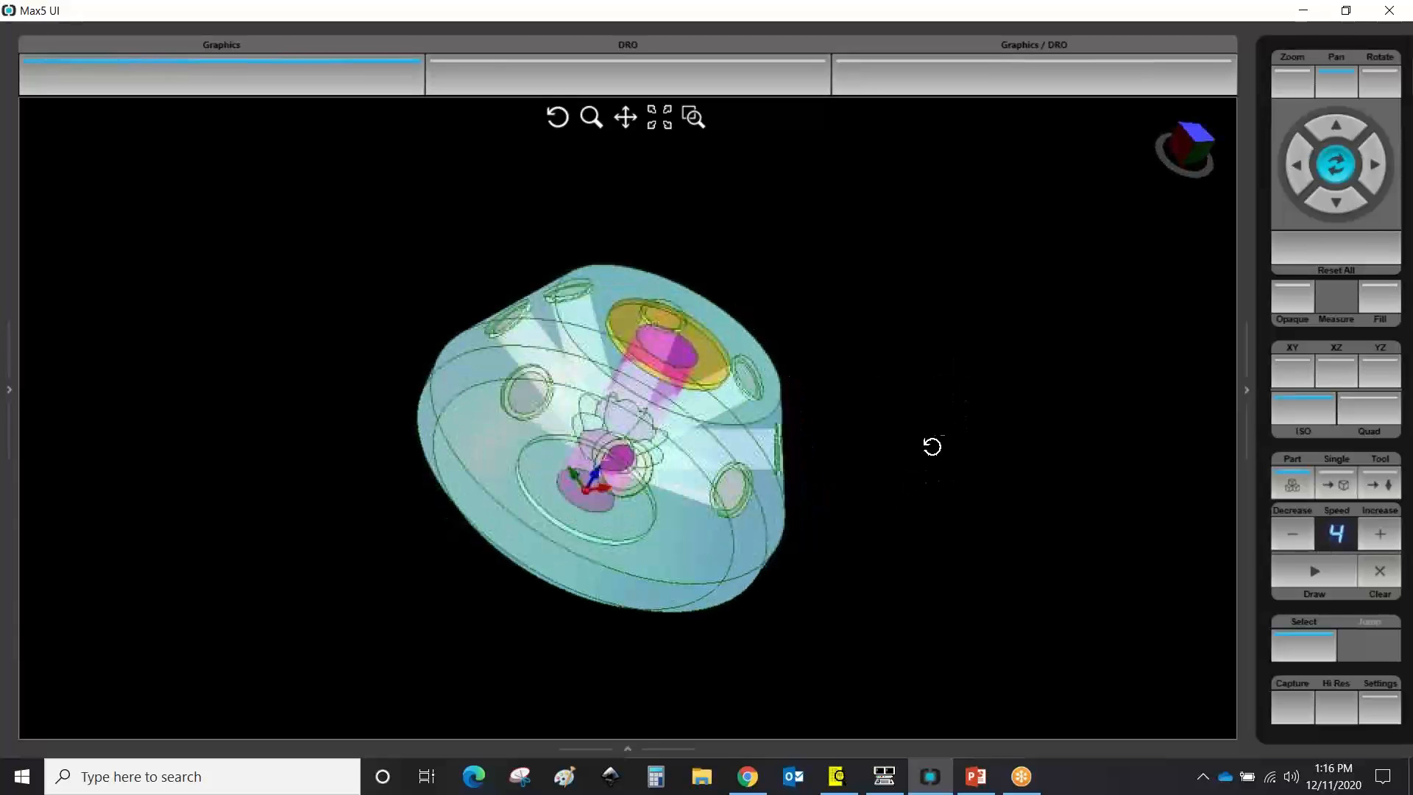
pyautogui.click(1295, 300)
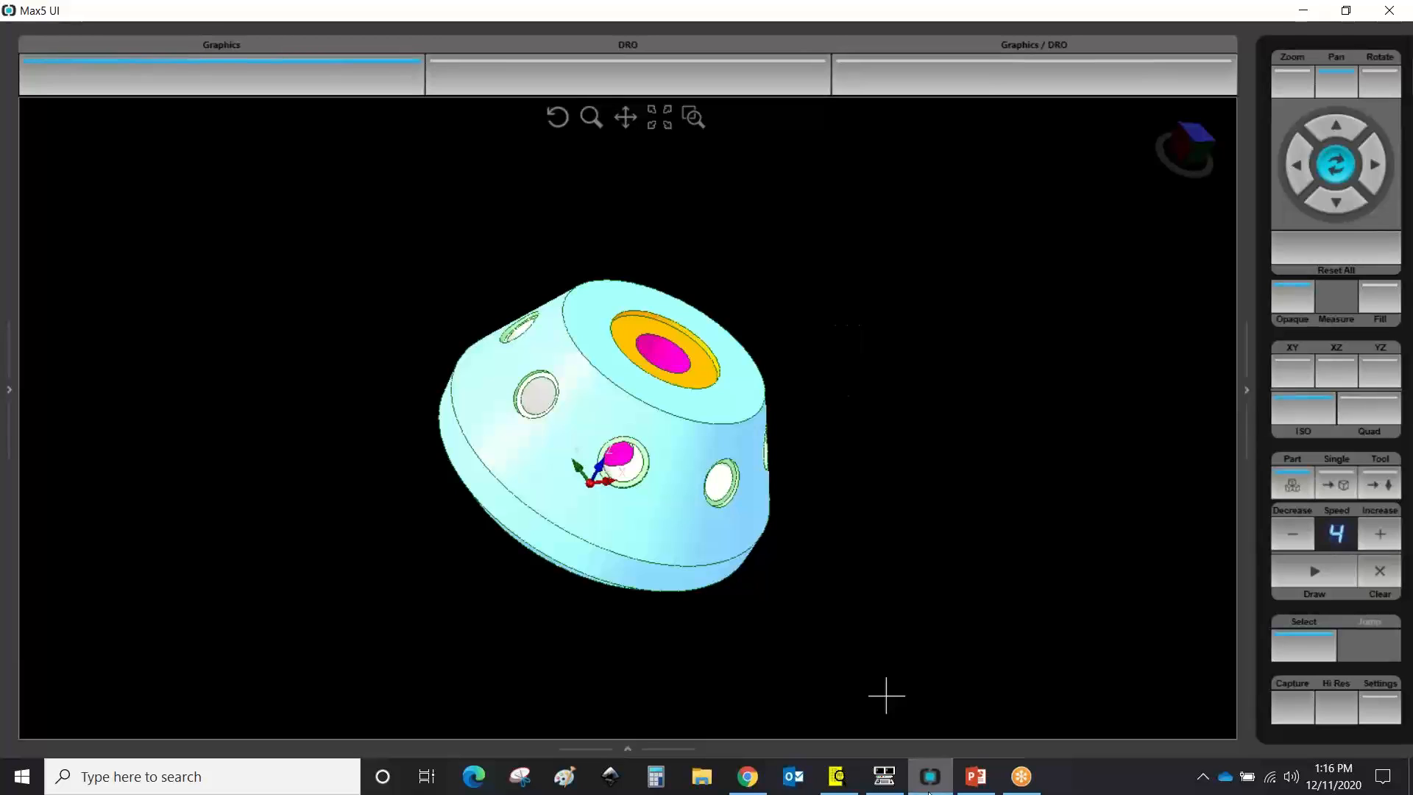
# Switch back to WinMax Mill, view the bushing program's Part Setup, and select intro-06.HWM in the Program Manager
pyautogui.click(883, 776)
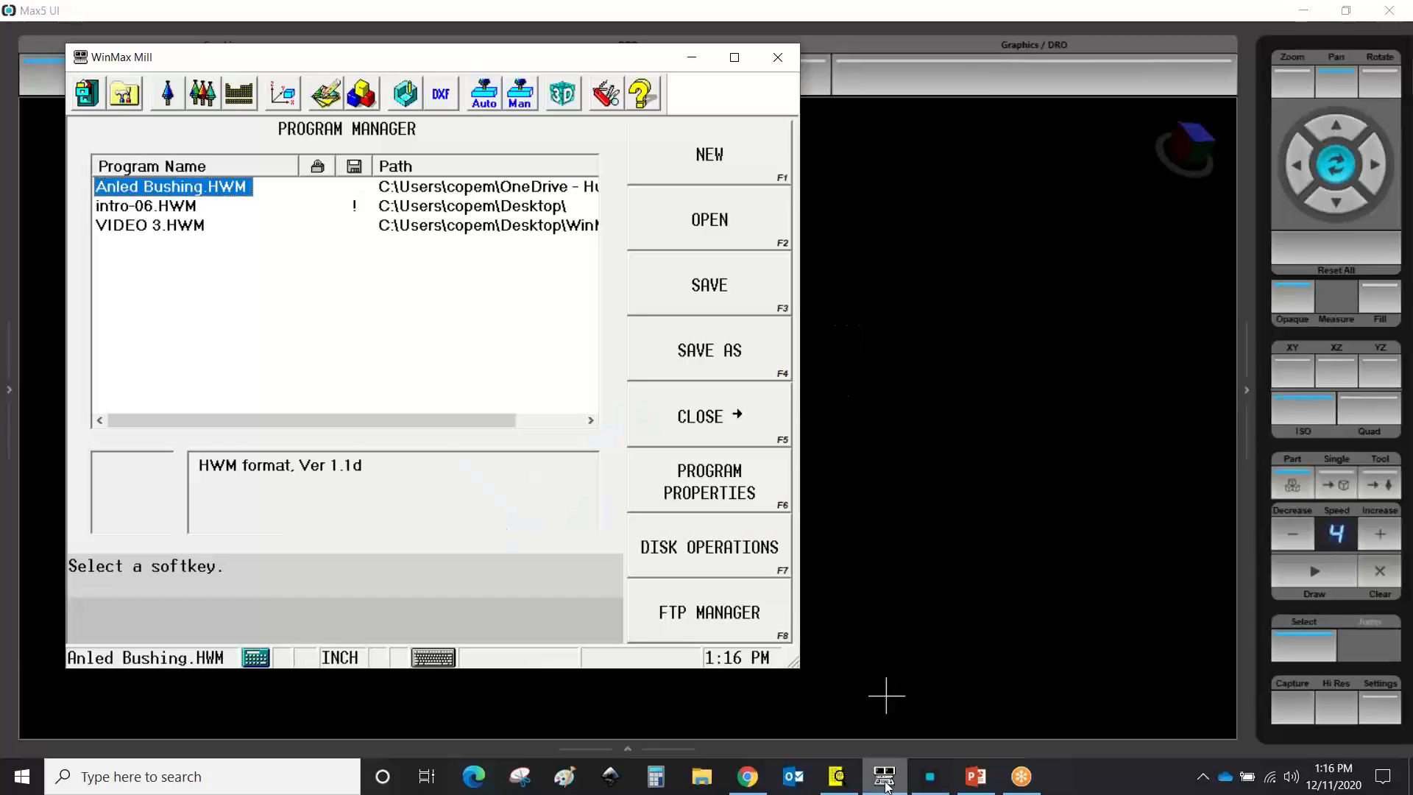
pyautogui.click(280, 94)
pyautogui.click(732, 528)
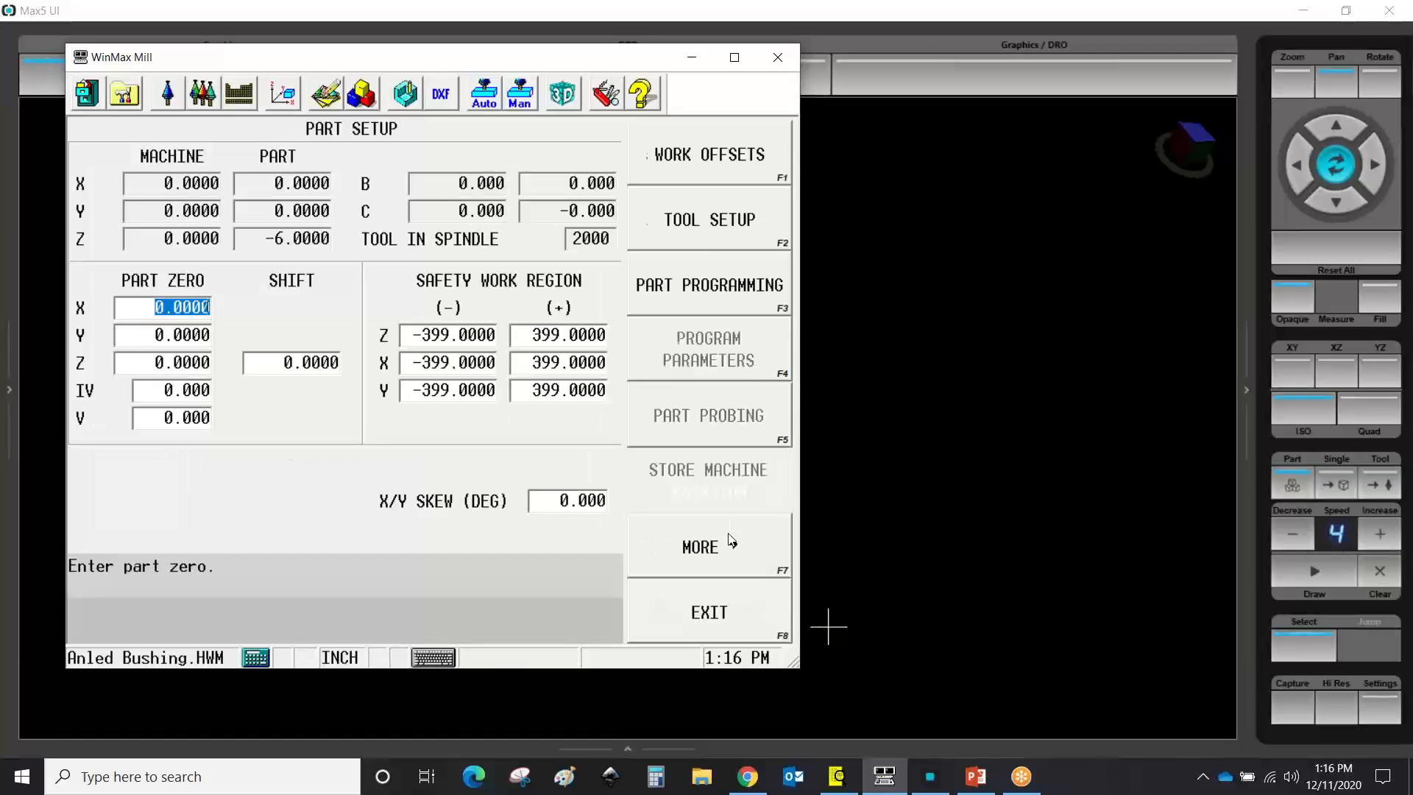
pyautogui.click(88, 95)
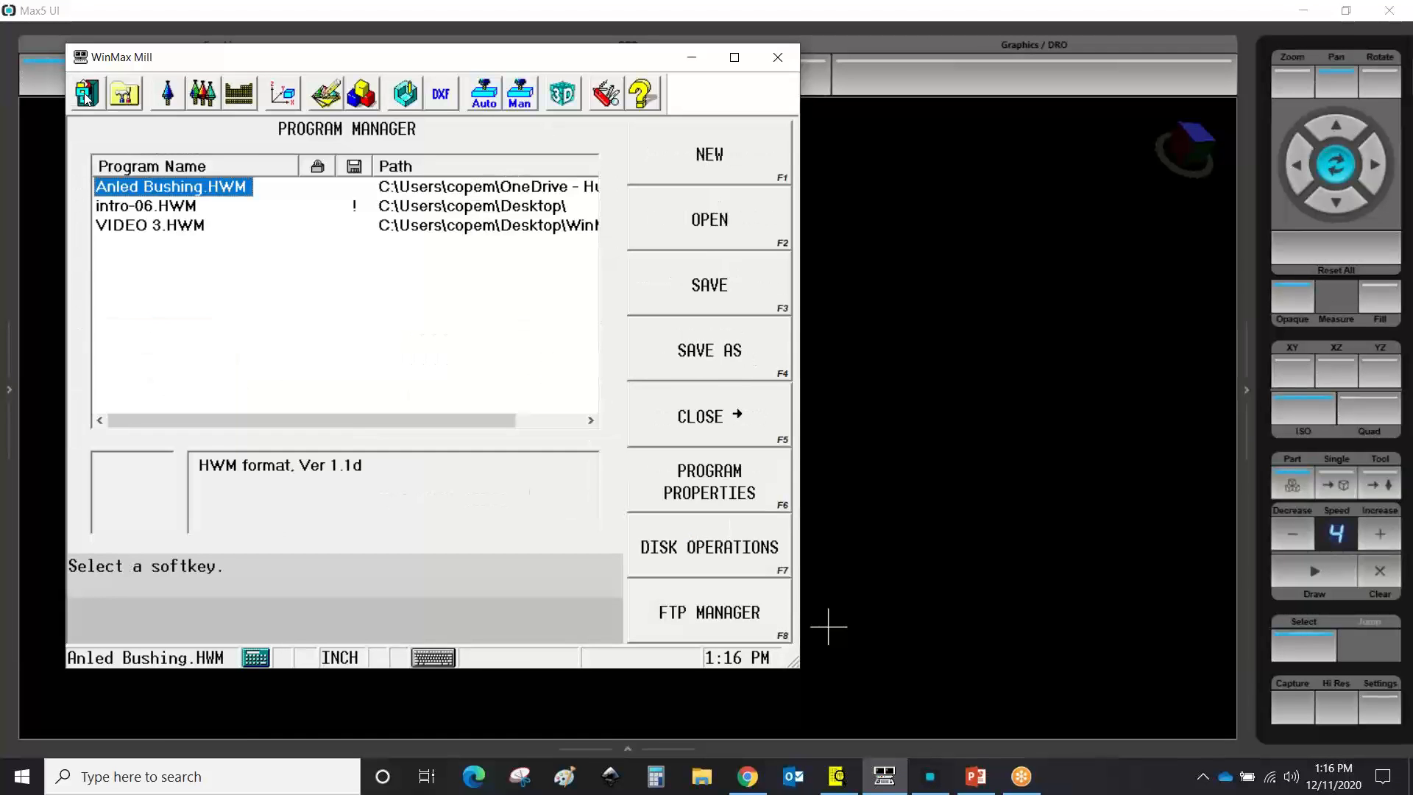
pyautogui.click(139, 206)
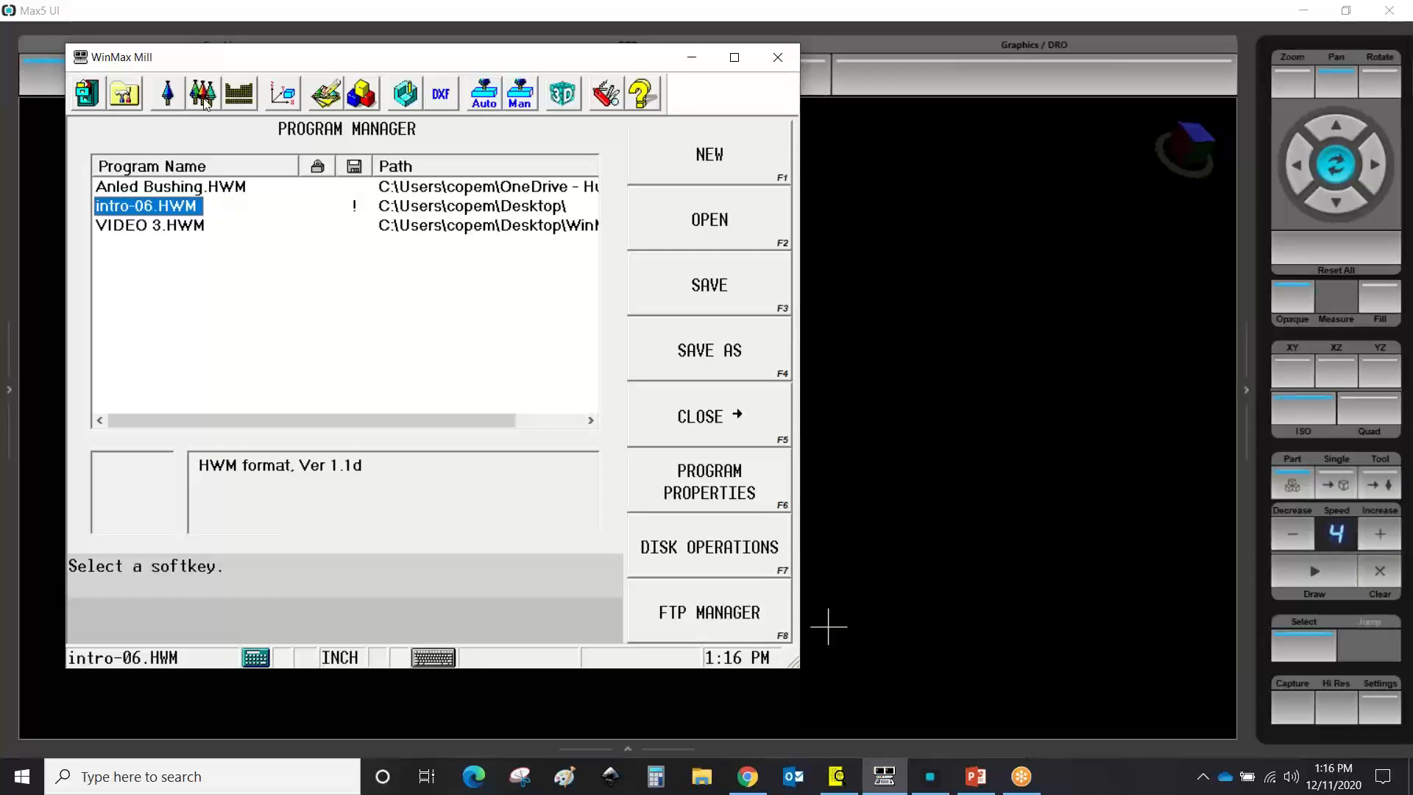
# Open the stock geometry in the Part Setup of intro-06.HWM and set the stock type to STL File
pyautogui.click(282, 94)
pyautogui.click(701, 518)
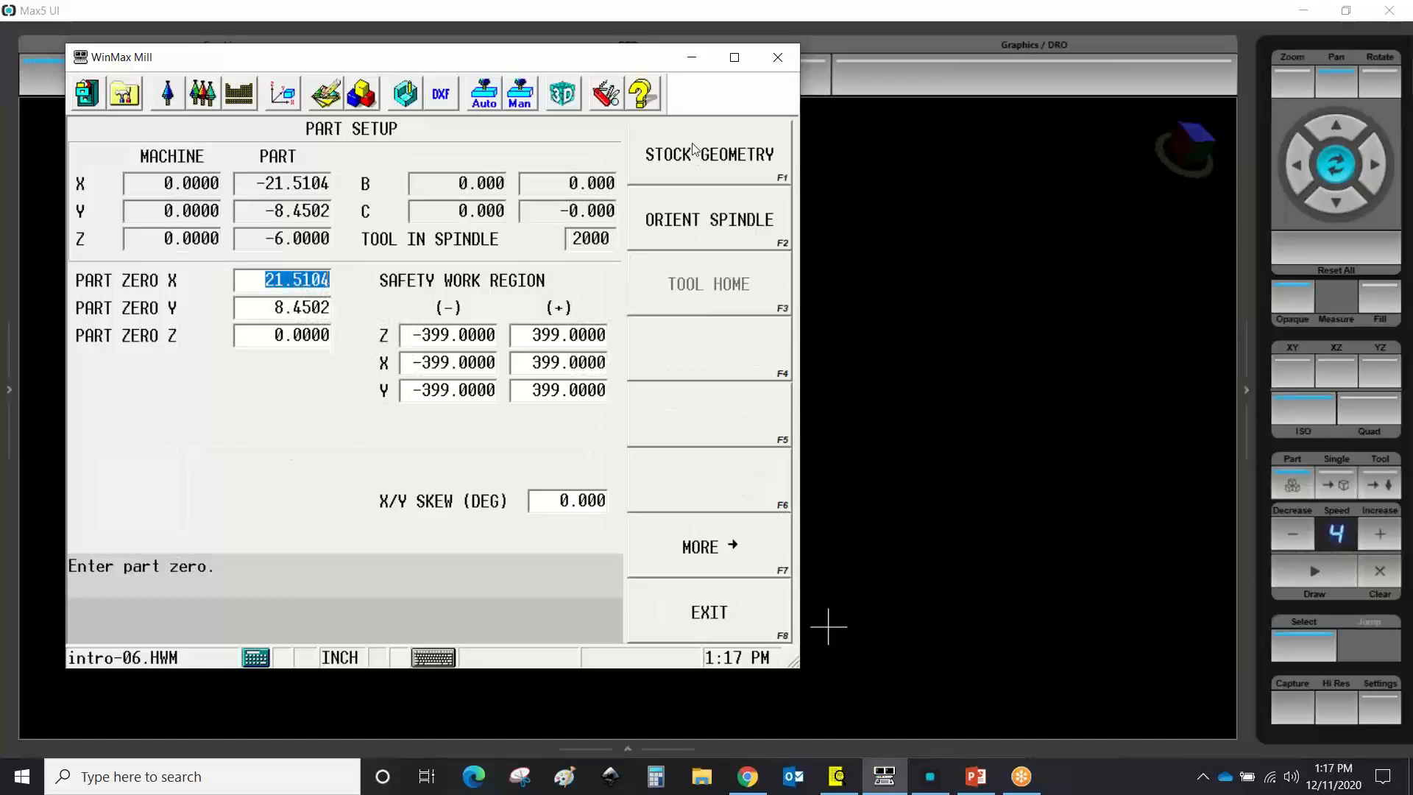
pyautogui.click(692, 153)
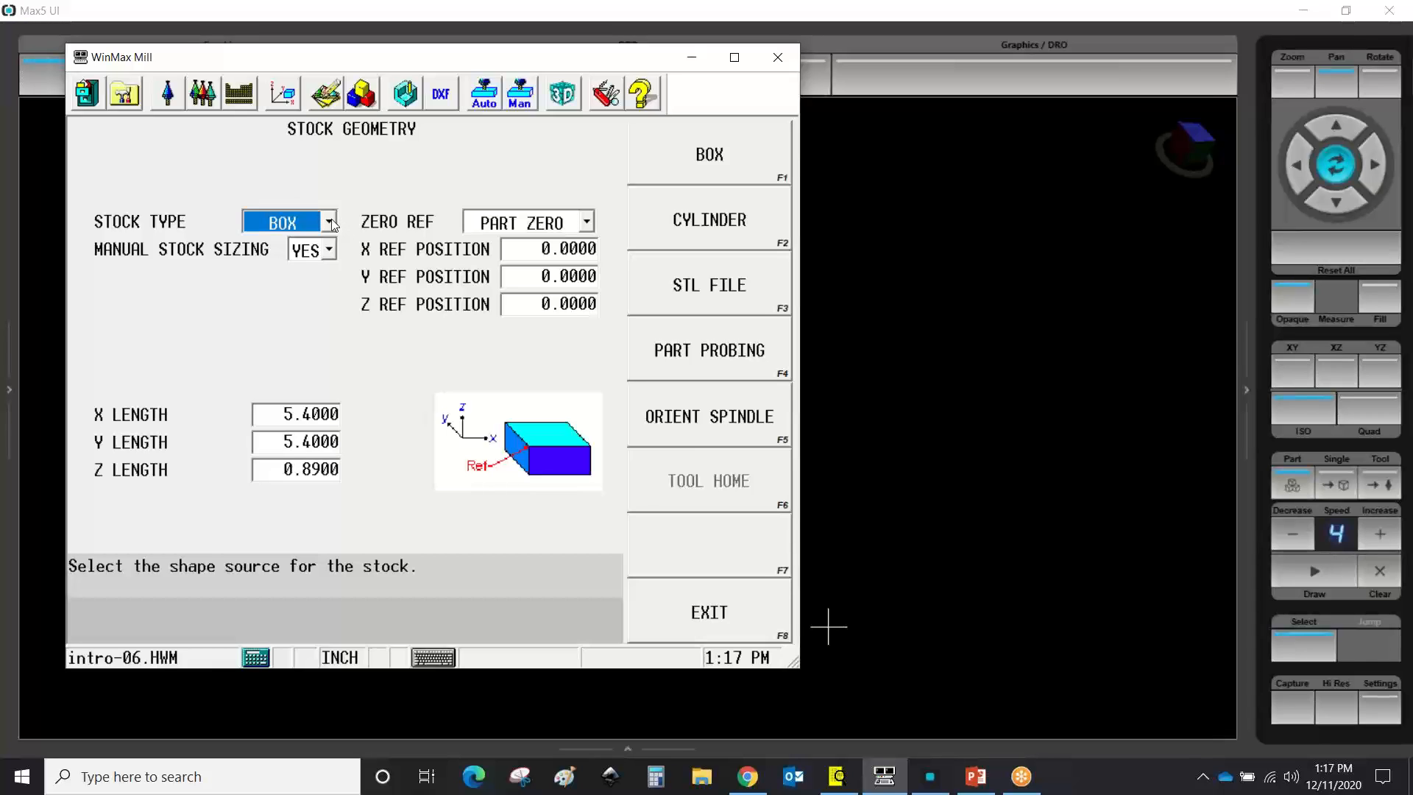
pyautogui.click(329, 222)
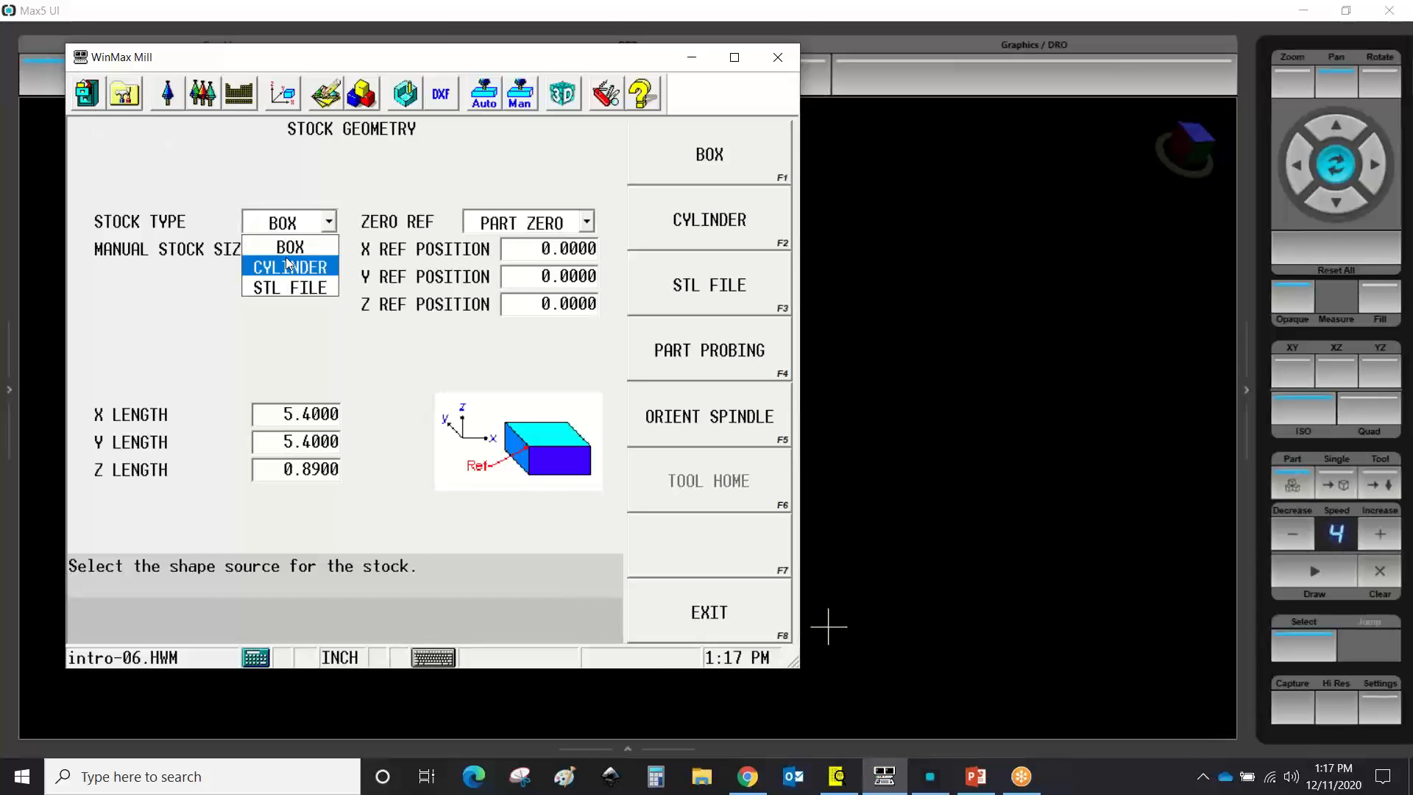
pyautogui.click(292, 287)
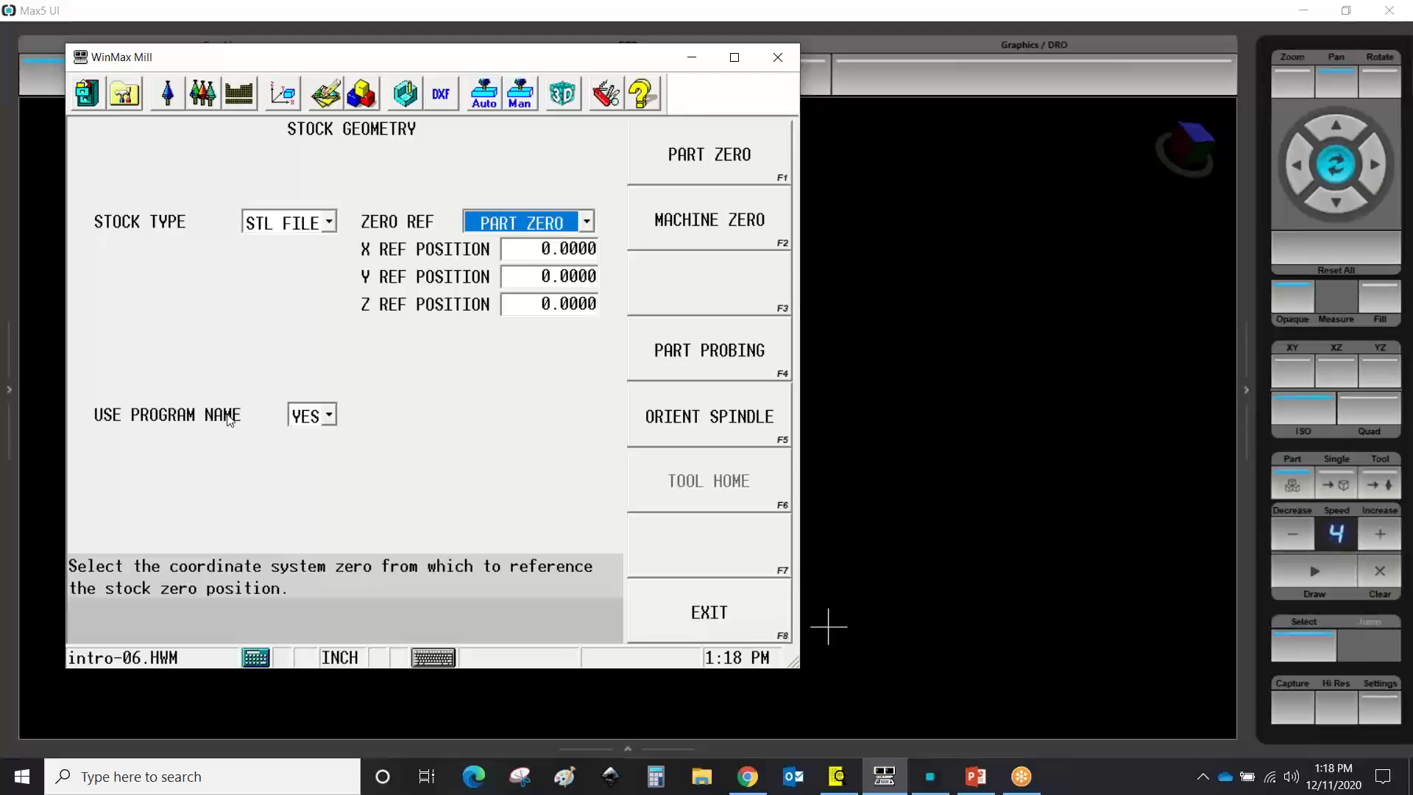
# Set Use Program Name to No for the STL stock, look at the STL file browser and leave it without loading a file
pyautogui.click(331, 416)
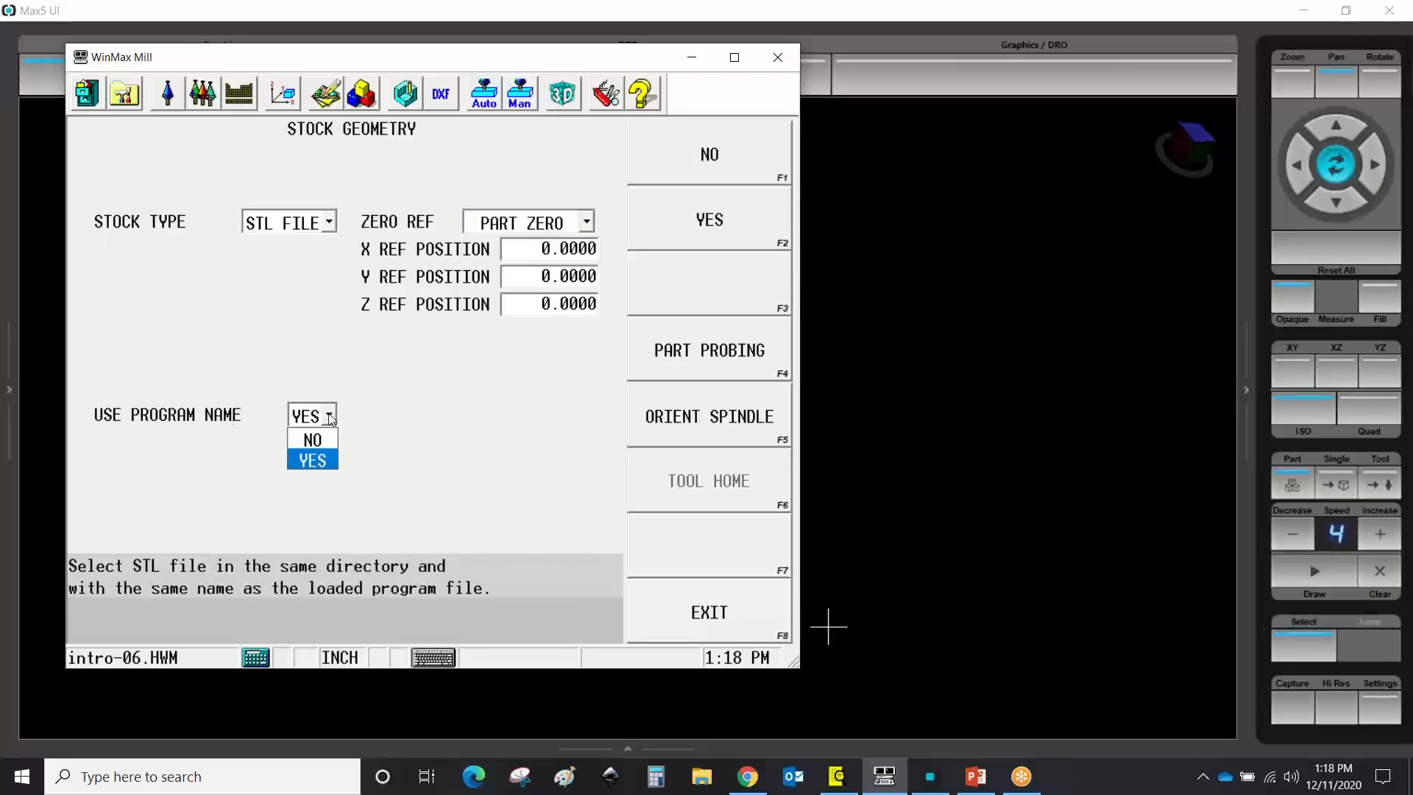
pyautogui.click(312, 440)
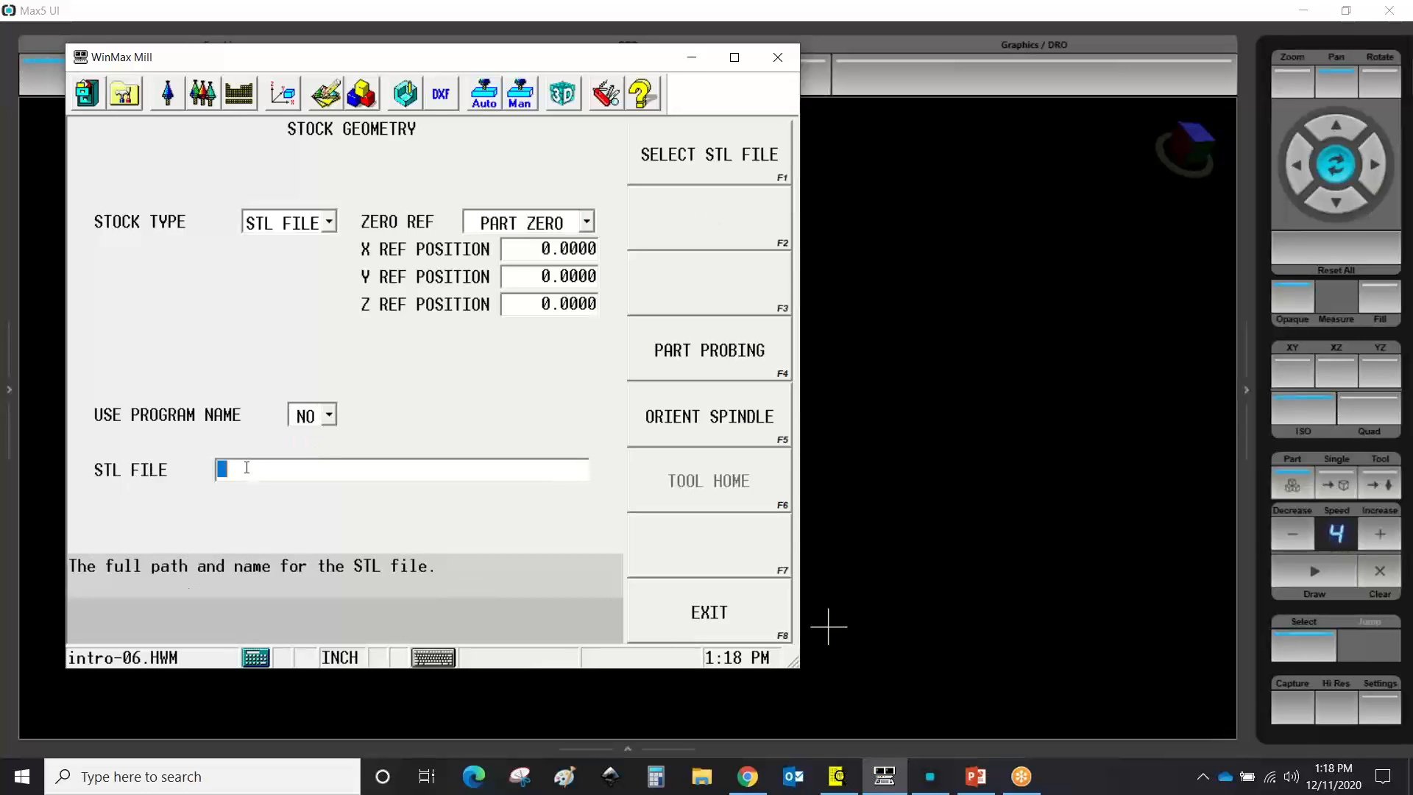
pyautogui.click(720, 154)
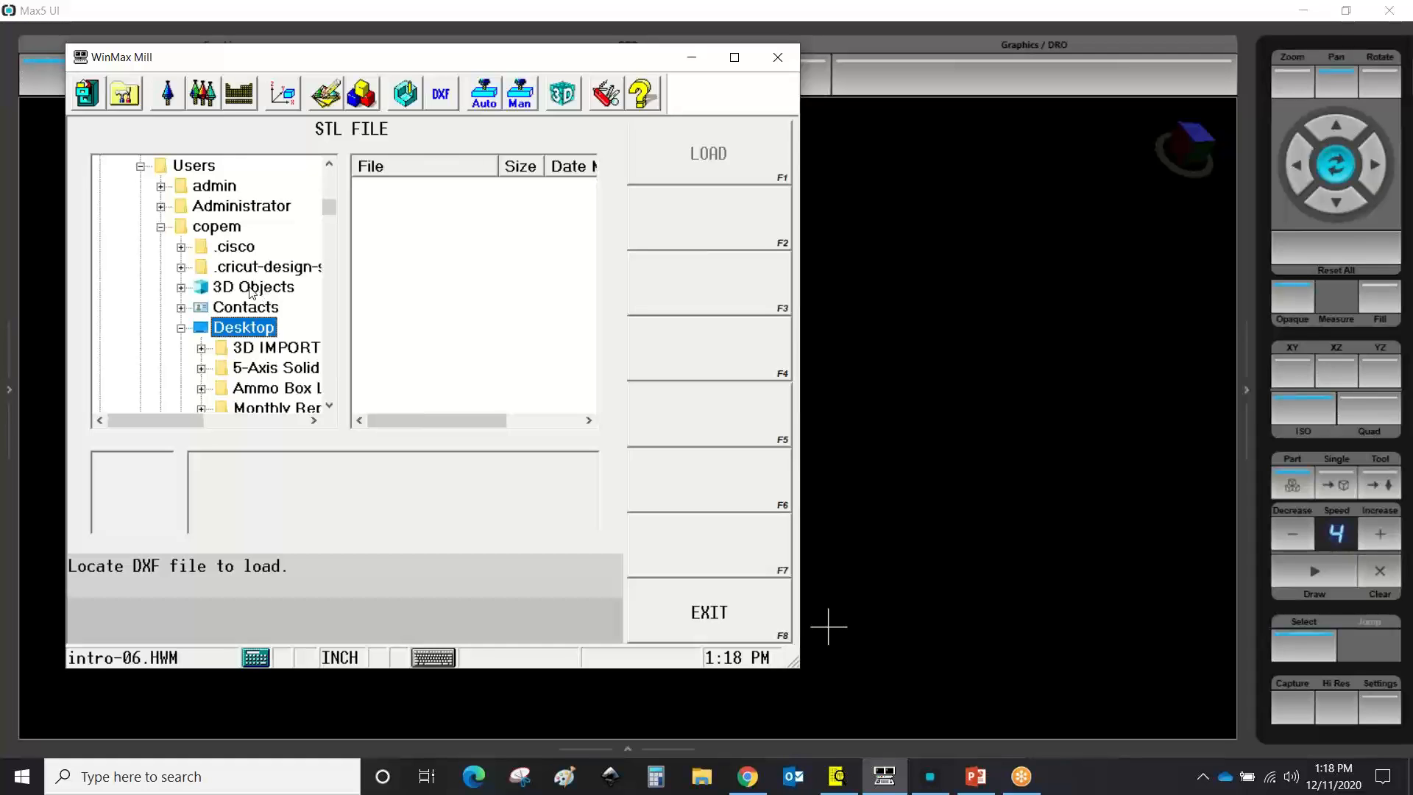
pyautogui.click(695, 616)
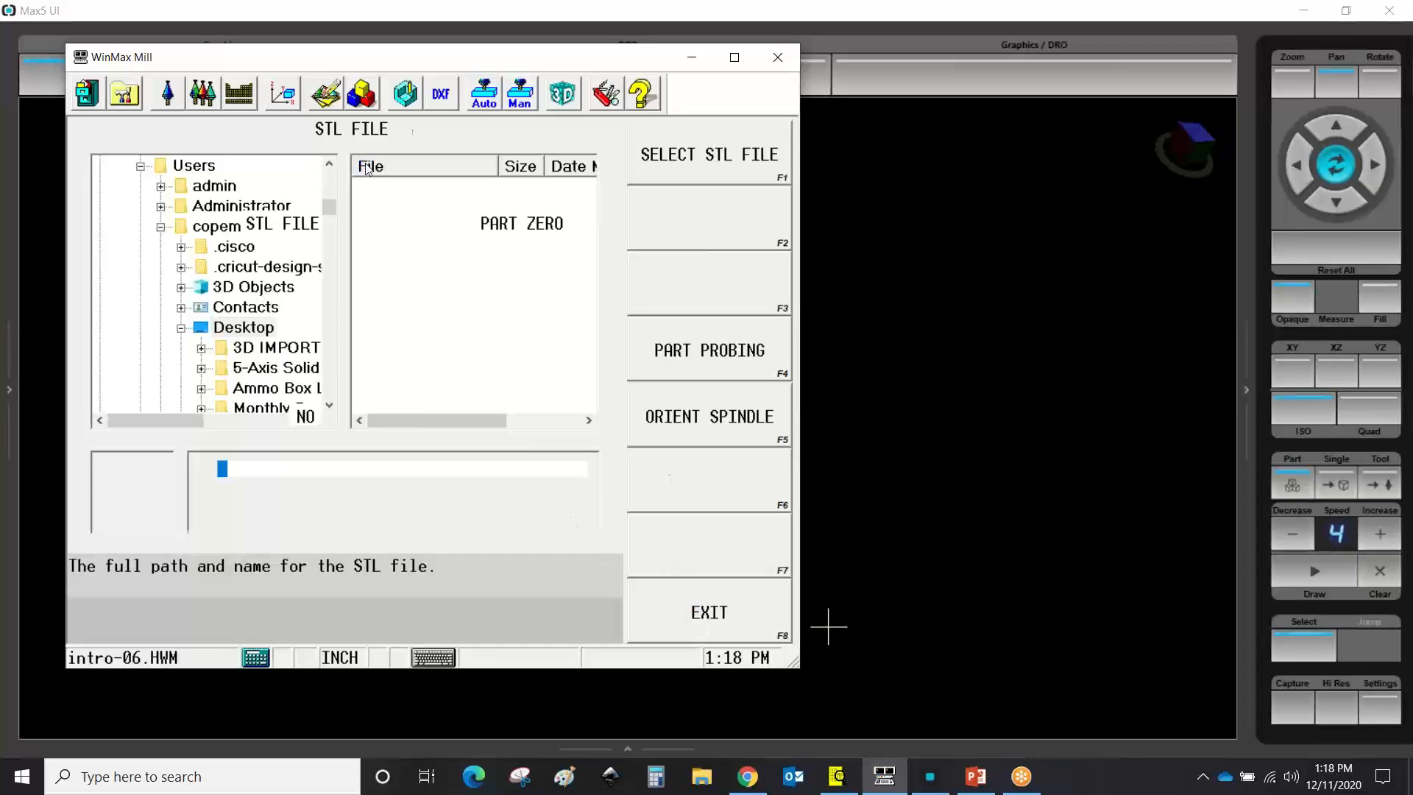
# Select Anled Bushing.HWM in the Program Manager and view the STL file set in its stock geometry
pyautogui.click(85, 92)
pyautogui.click(156, 190)
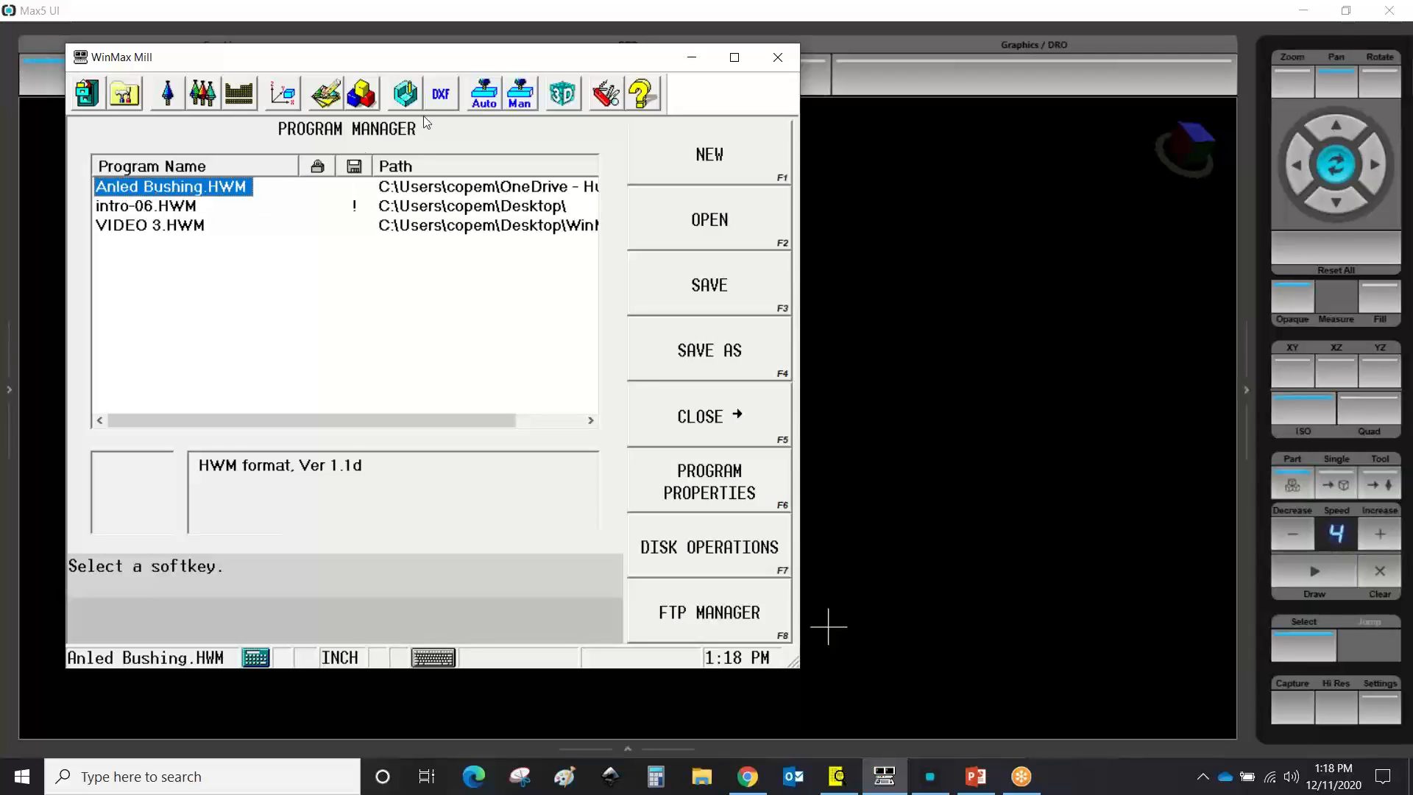
pyautogui.click(279, 100)
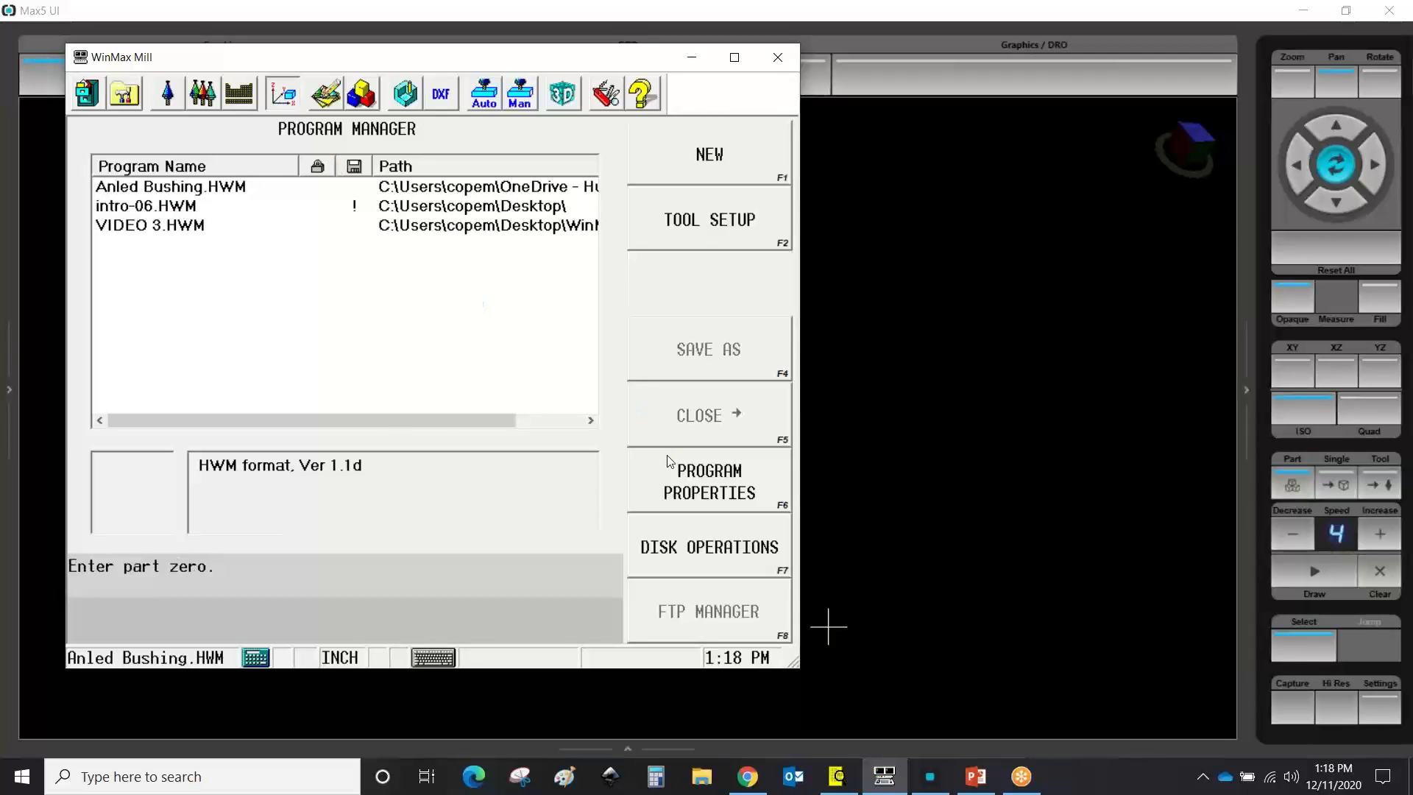
pyautogui.click(709, 546)
pyautogui.click(722, 155)
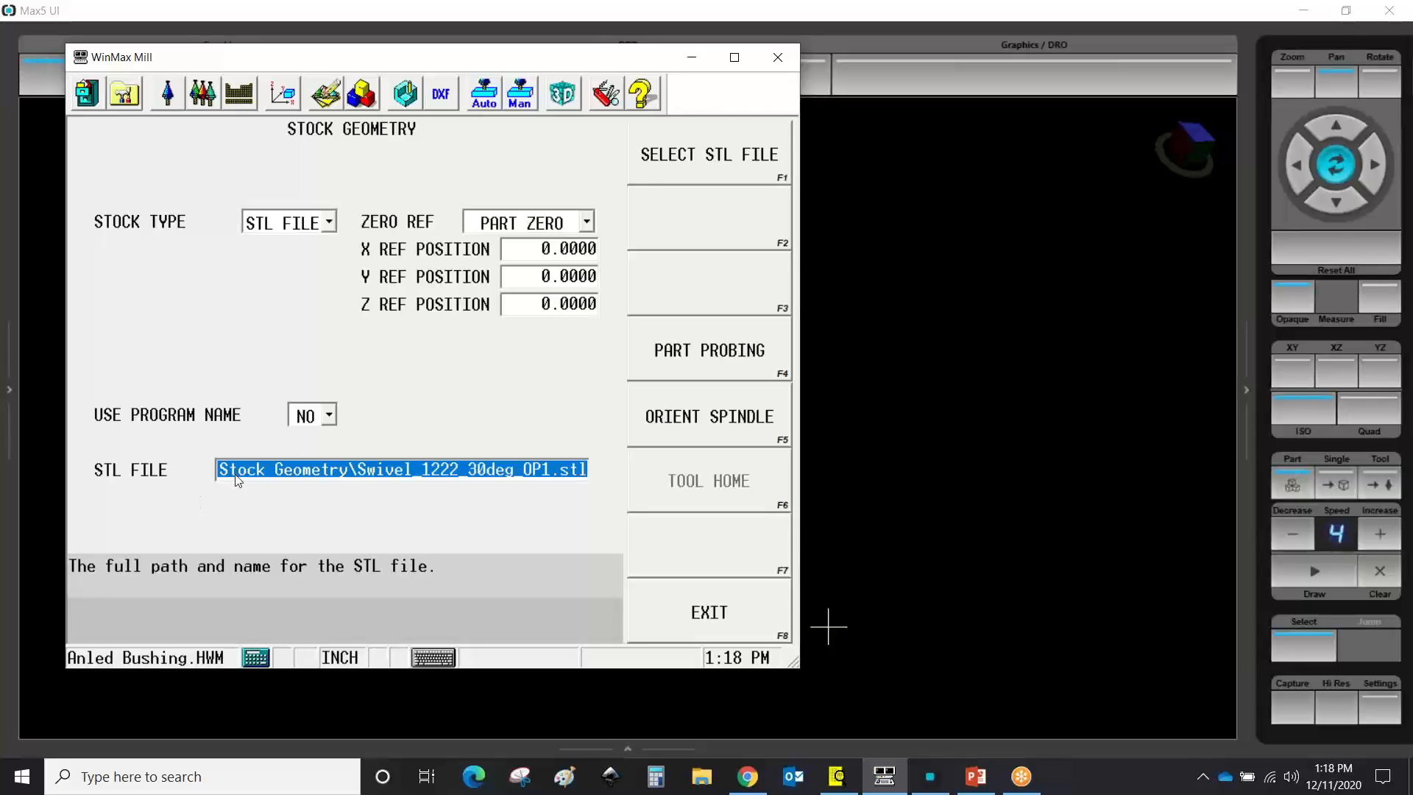
# Switch to the graphics window and redraw the bushing from its STL stock
pyautogui.click(956, 460)
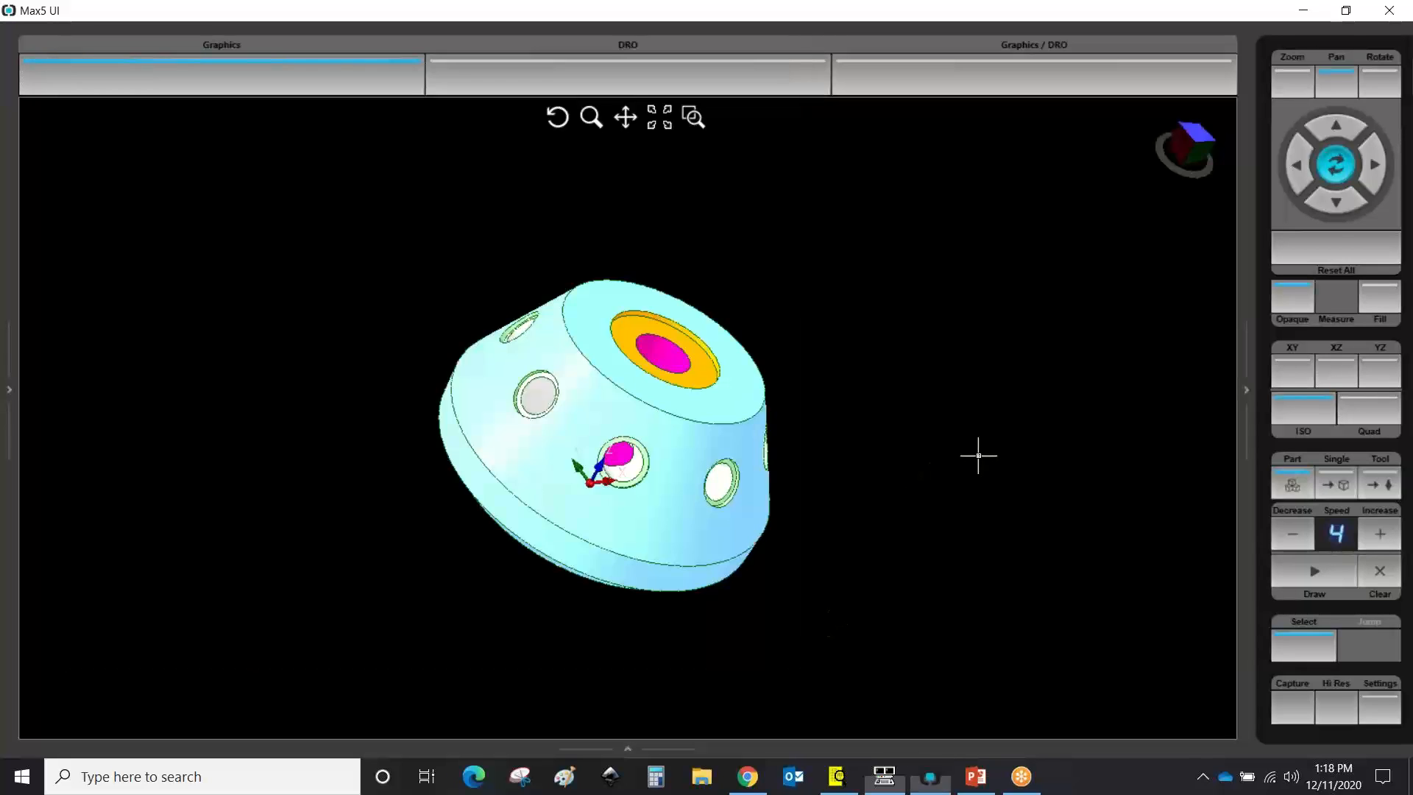
pyautogui.click(1331, 563)
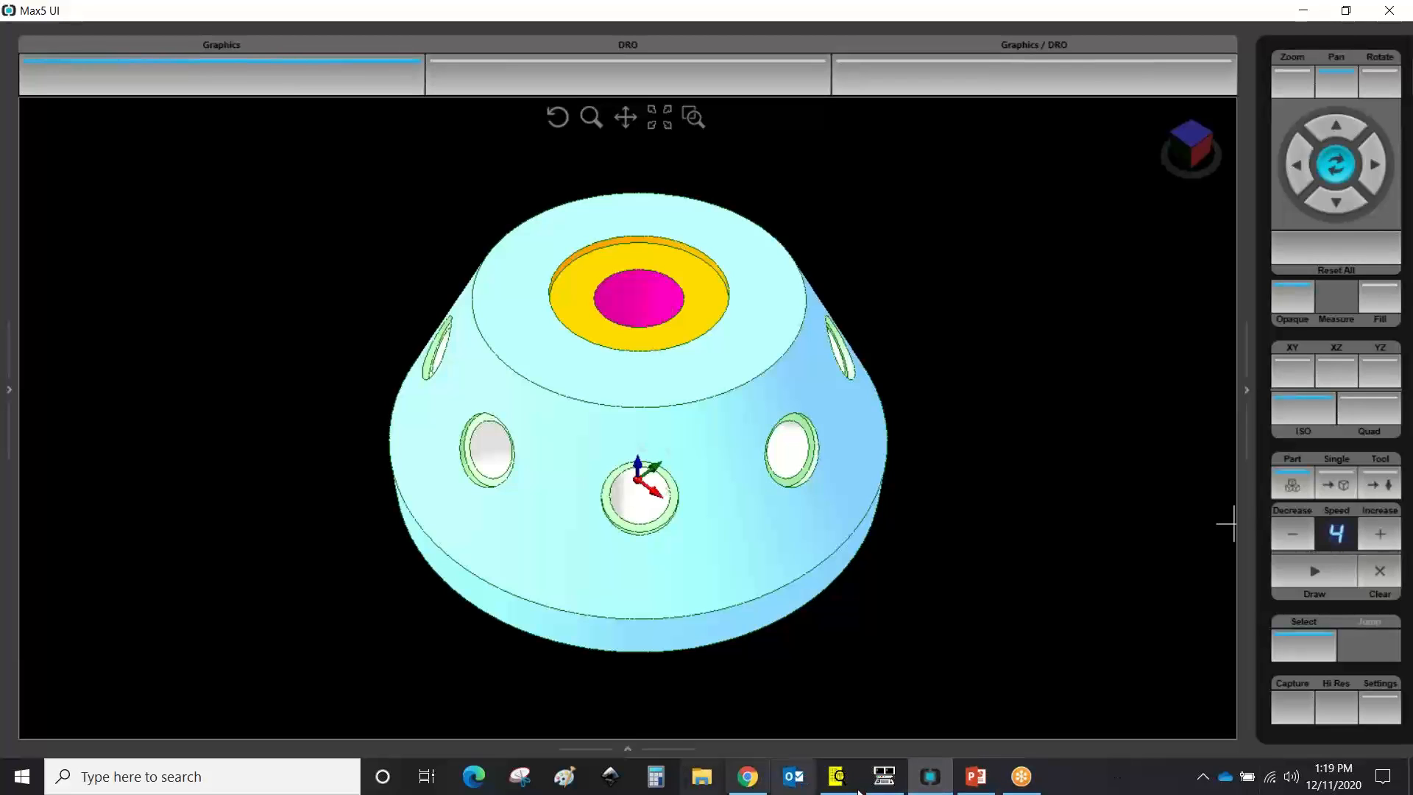
# Switch back to WinMax Mill, set the bushing stock's Z reference position to -1, and redraw it in the graphics window
pyautogui.click(884, 775)
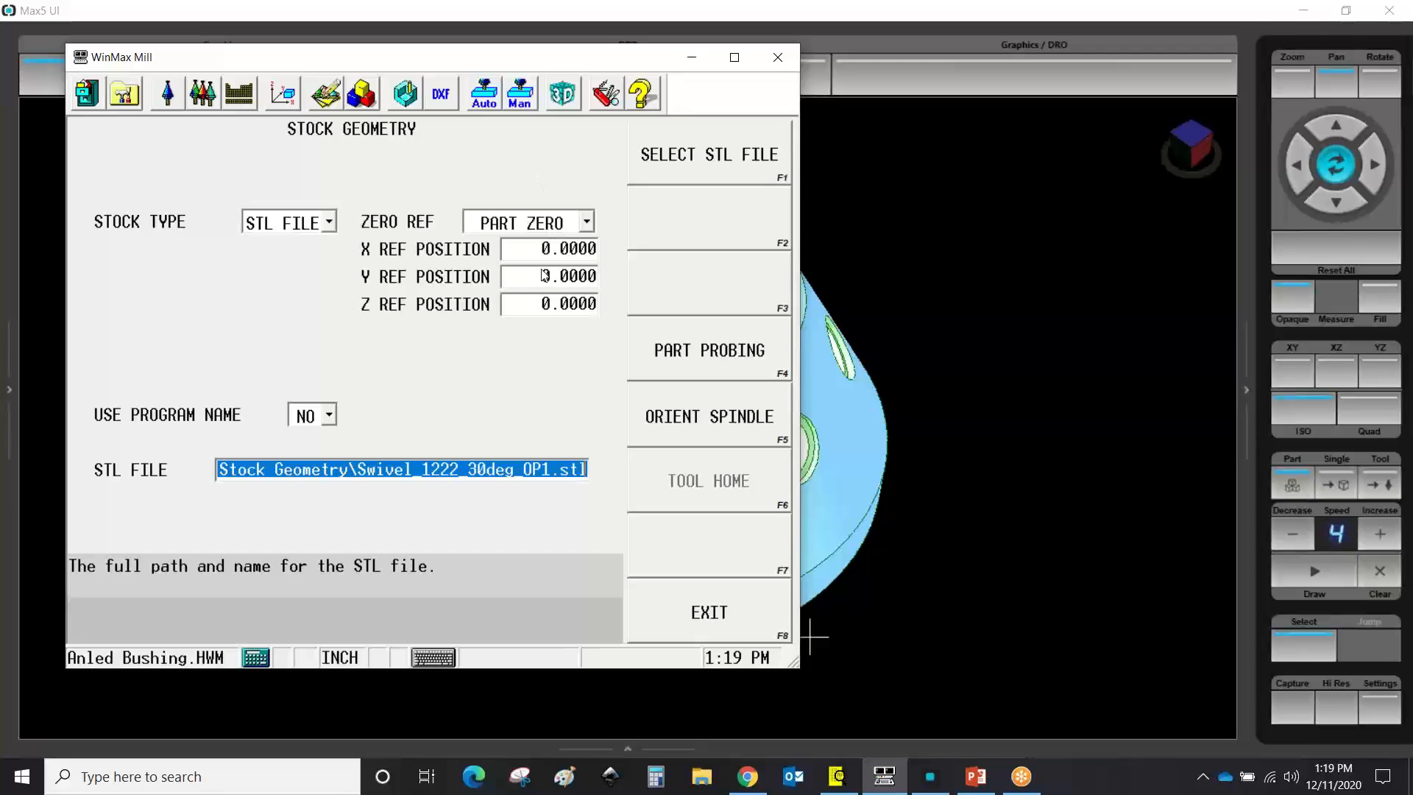
pyautogui.click(522, 312)
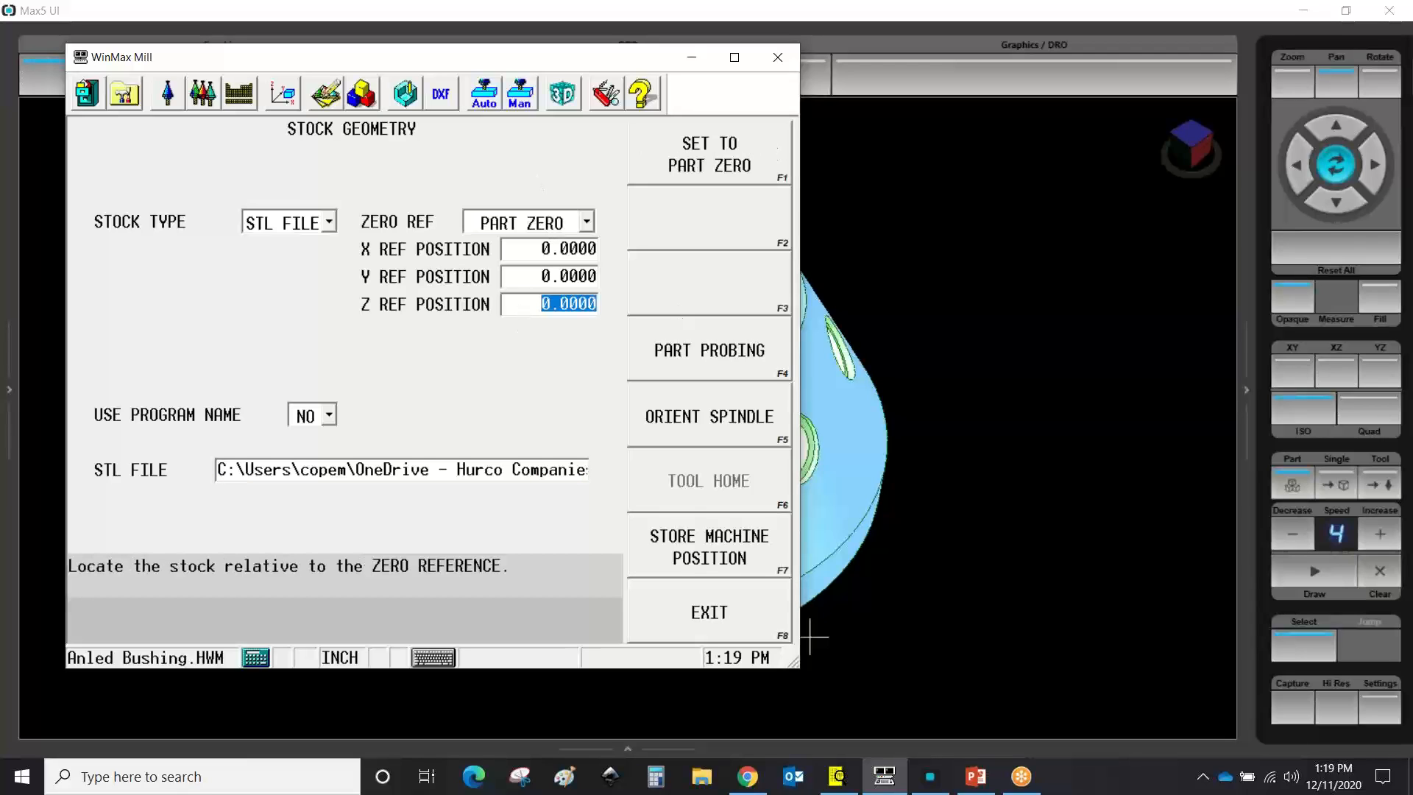
pyautogui.write('-1')
pyautogui.press('Return')
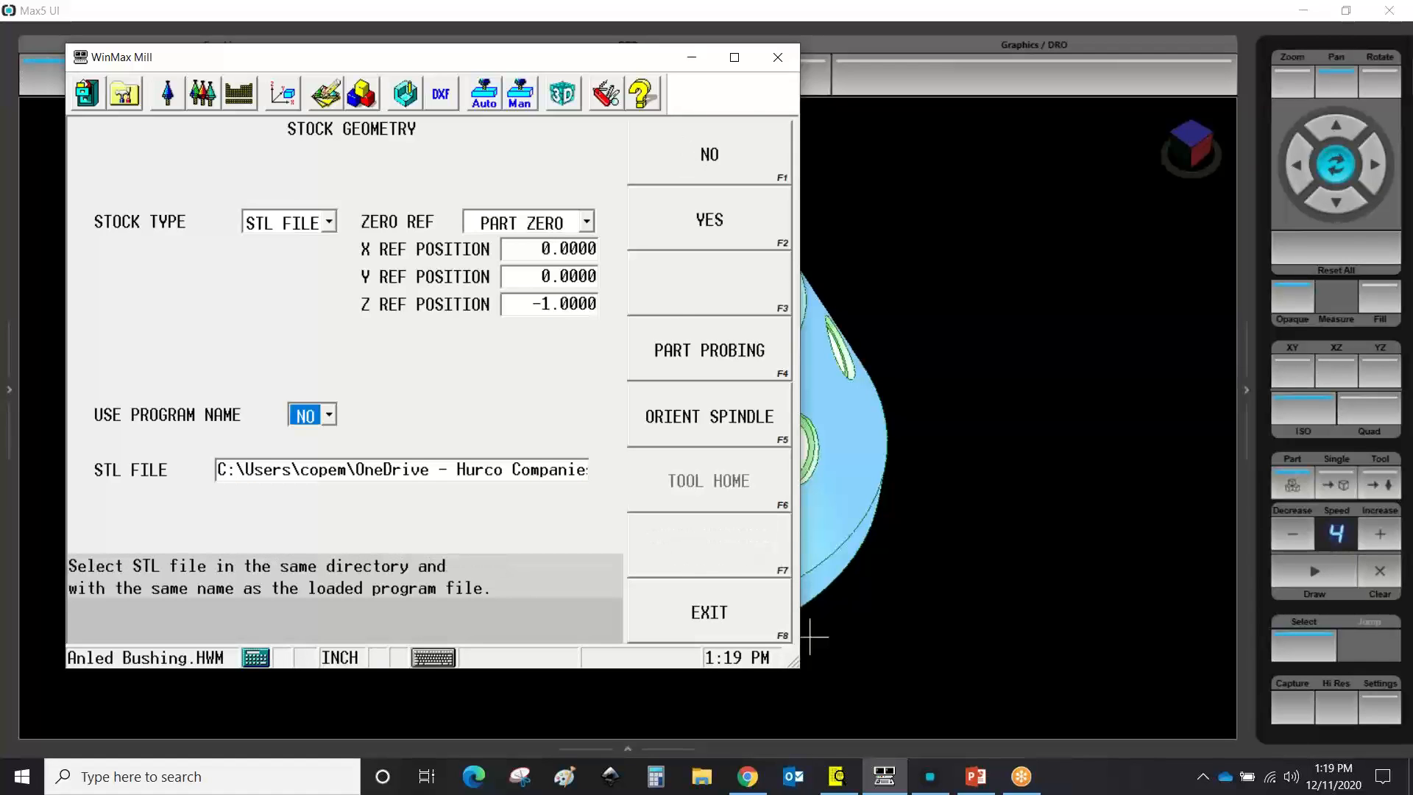
pyautogui.click(955, 288)
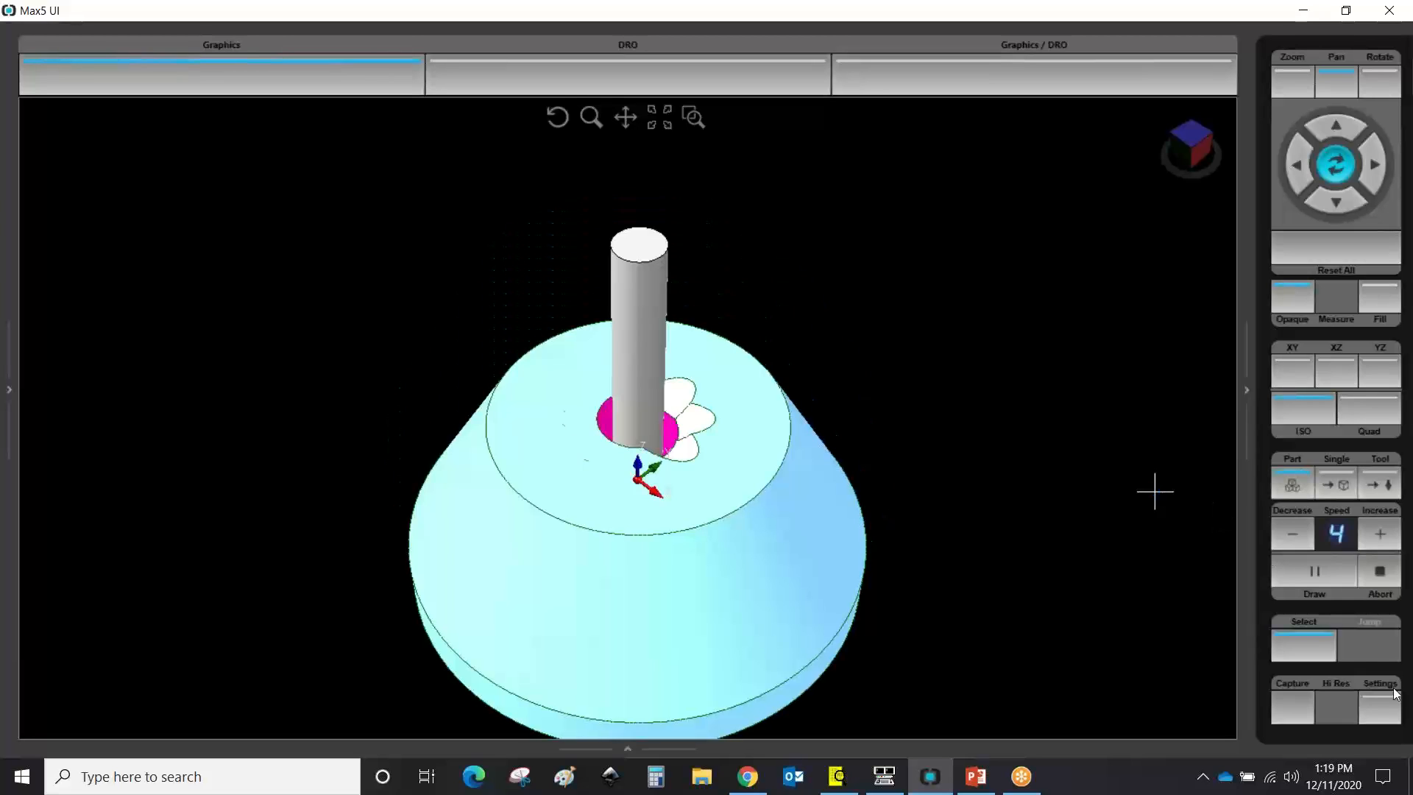
# Set the graphics display to Show All and look at the tool paths over the shifted bushing stock
pyautogui.click(1383, 696)
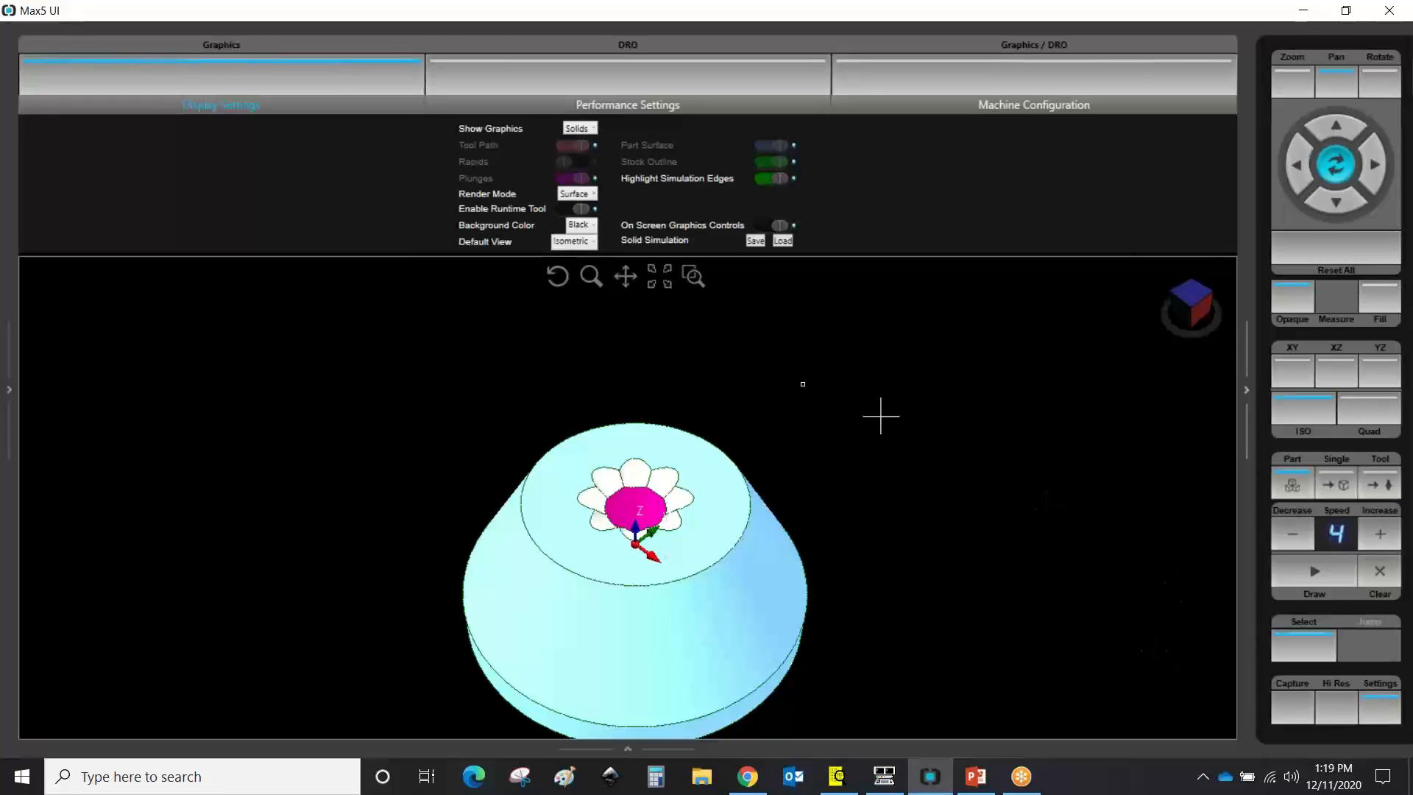
pyautogui.click(580, 129)
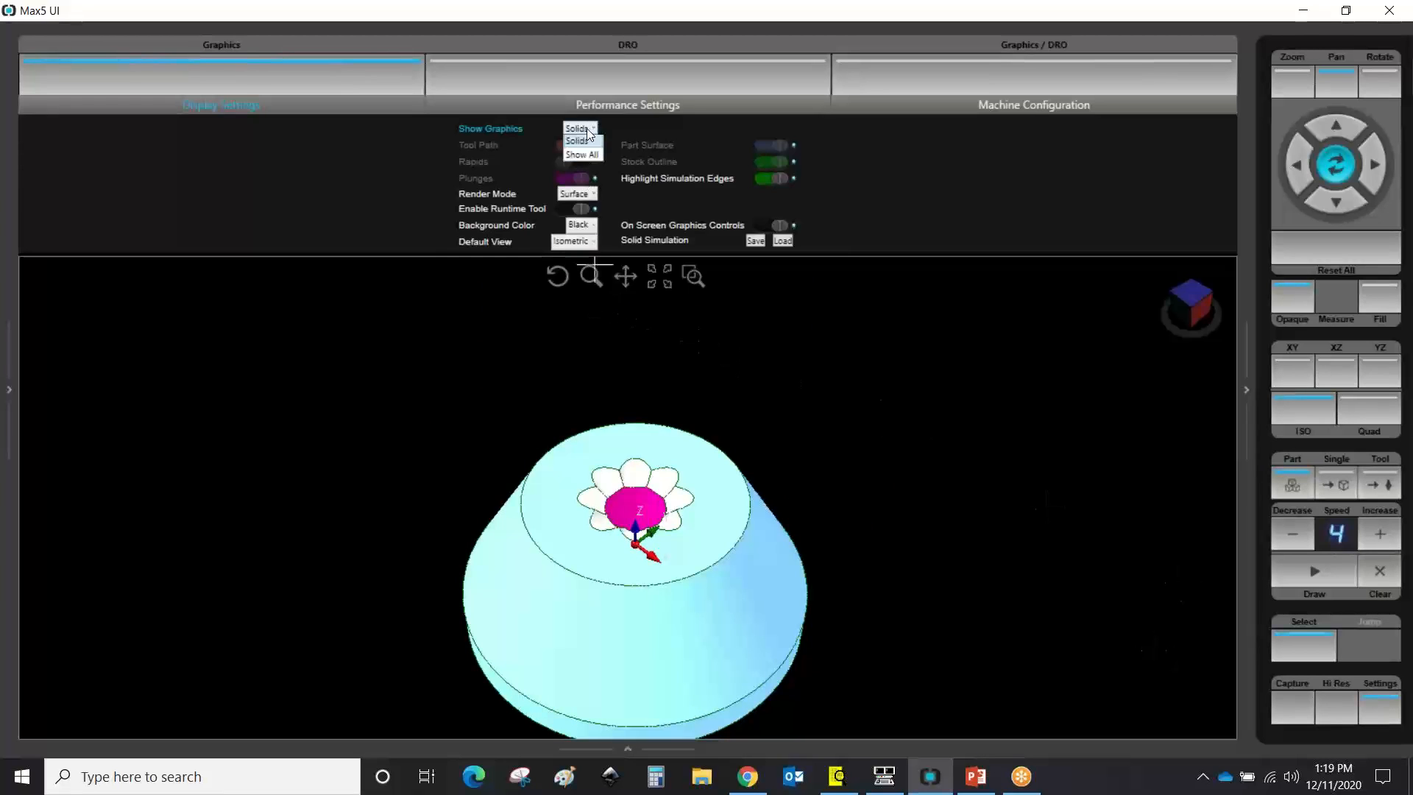
pyautogui.click(590, 168)
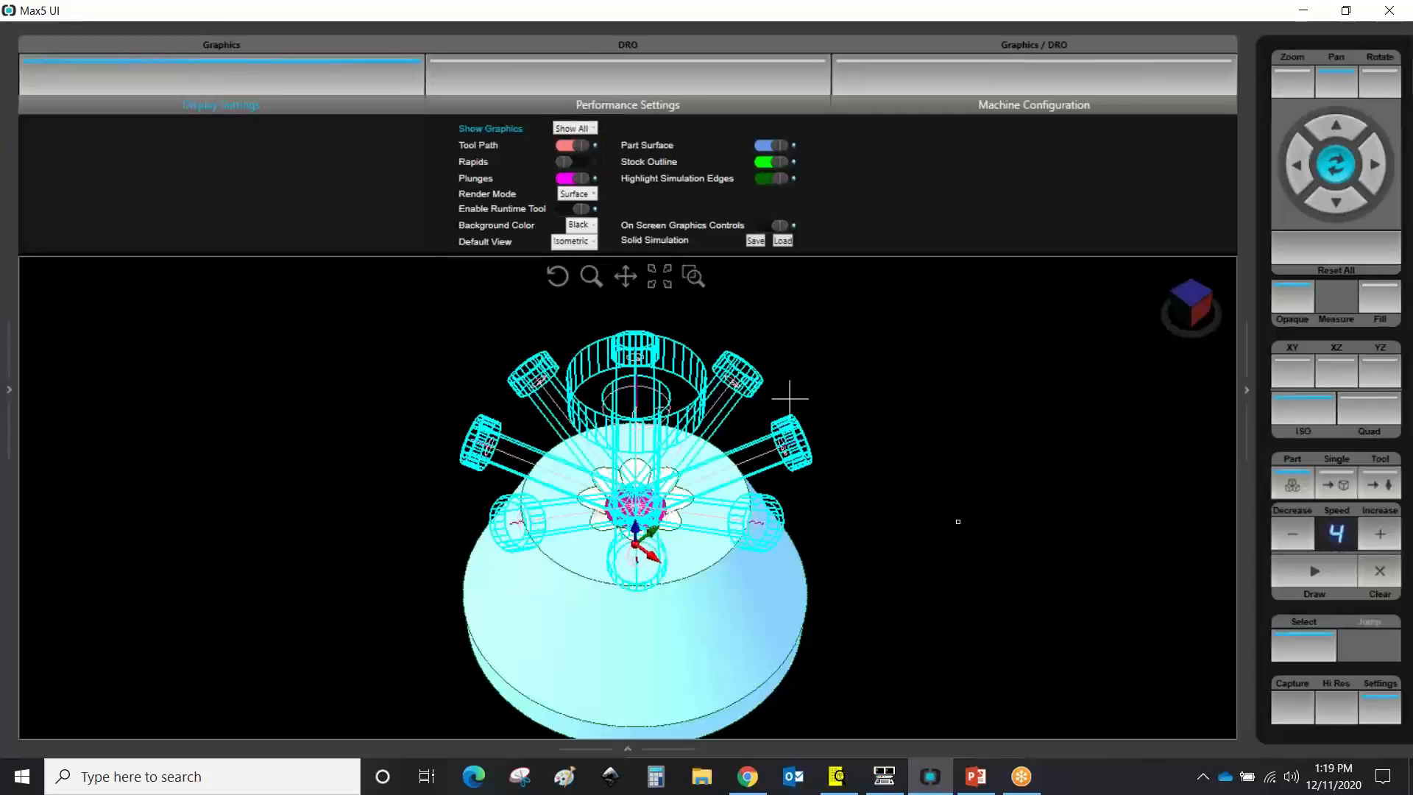
pyautogui.click(1383, 702)
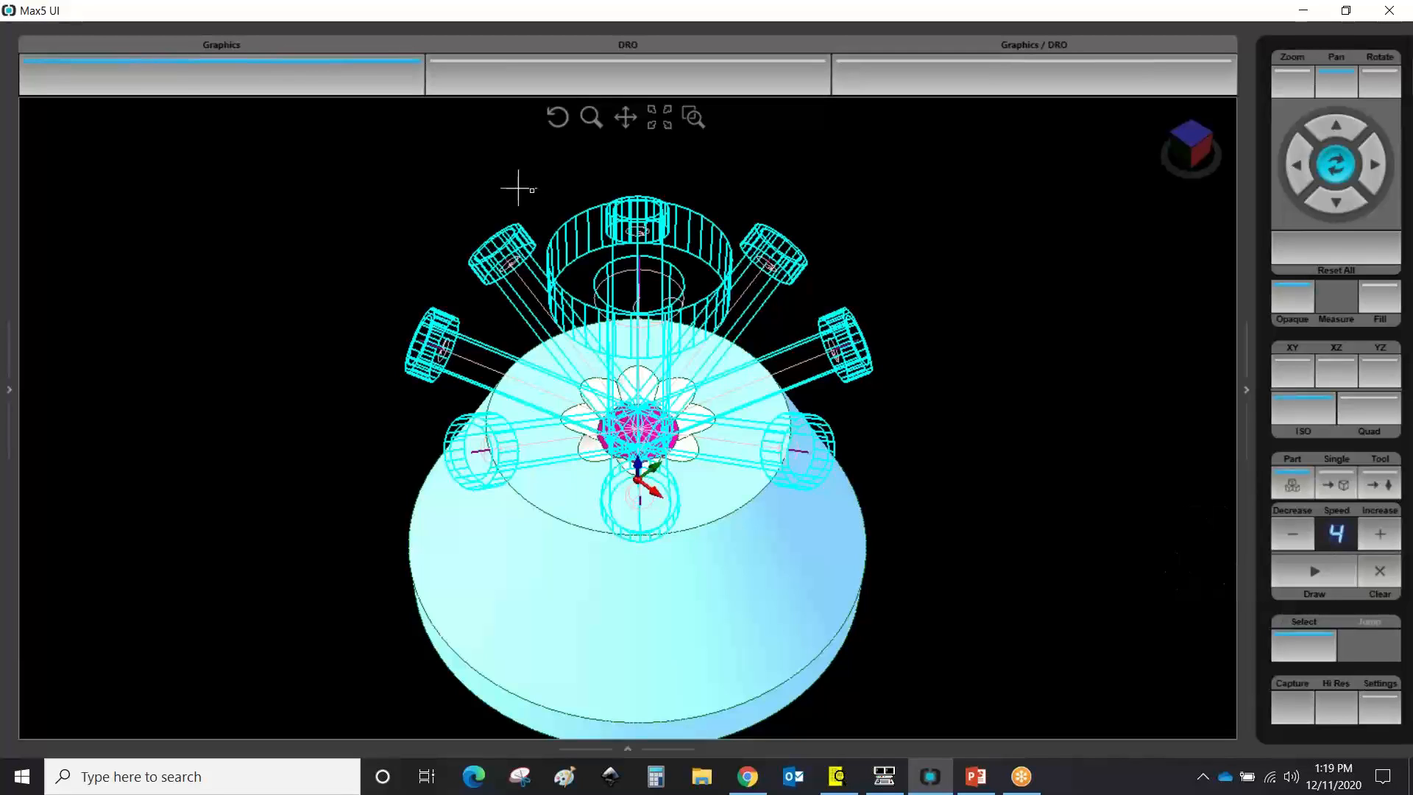
pyautogui.click(1376, 707)
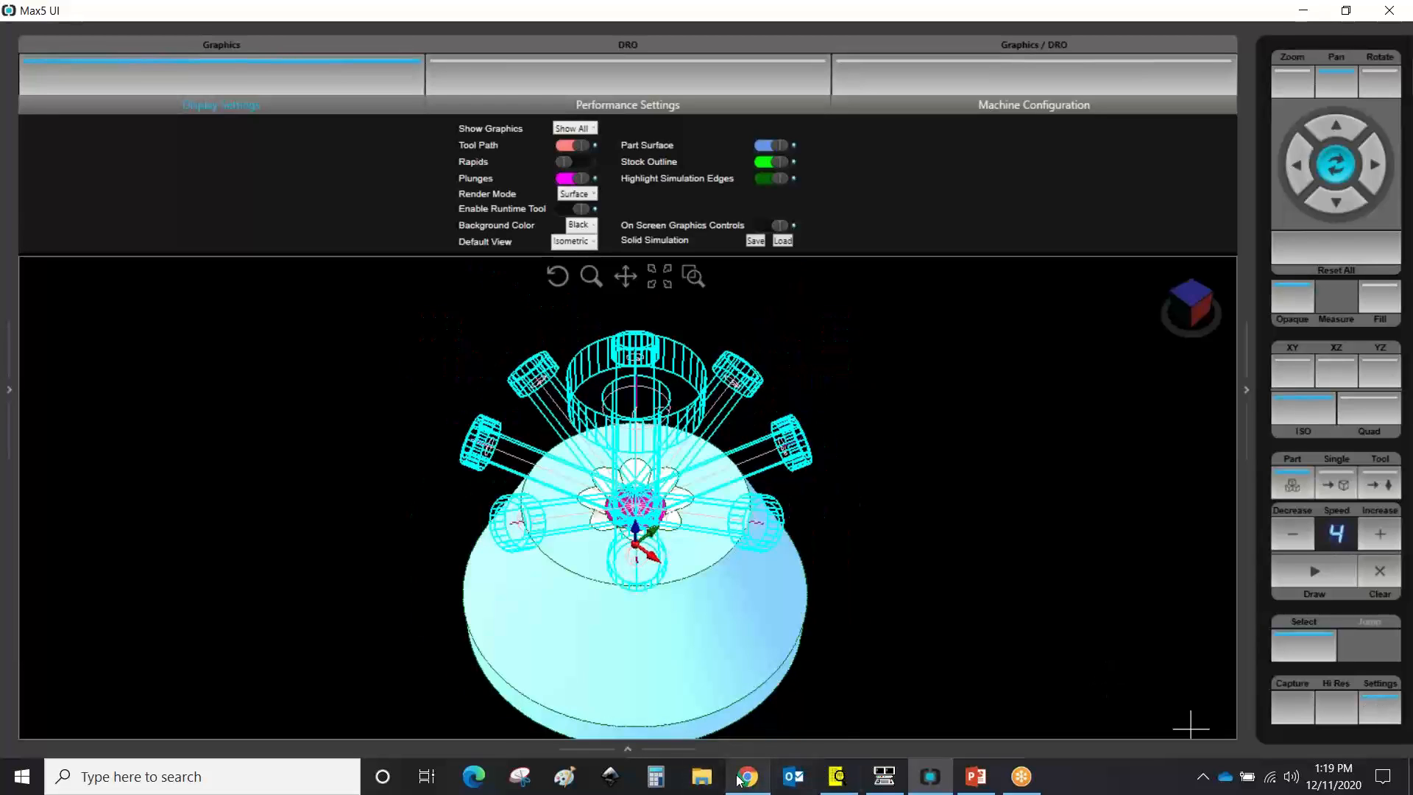
# Switch to WinMax Mill and load intro-05.HWM from the Desktop folder into the Program Manager
pyautogui.click(885, 776)
pyautogui.click(87, 93)
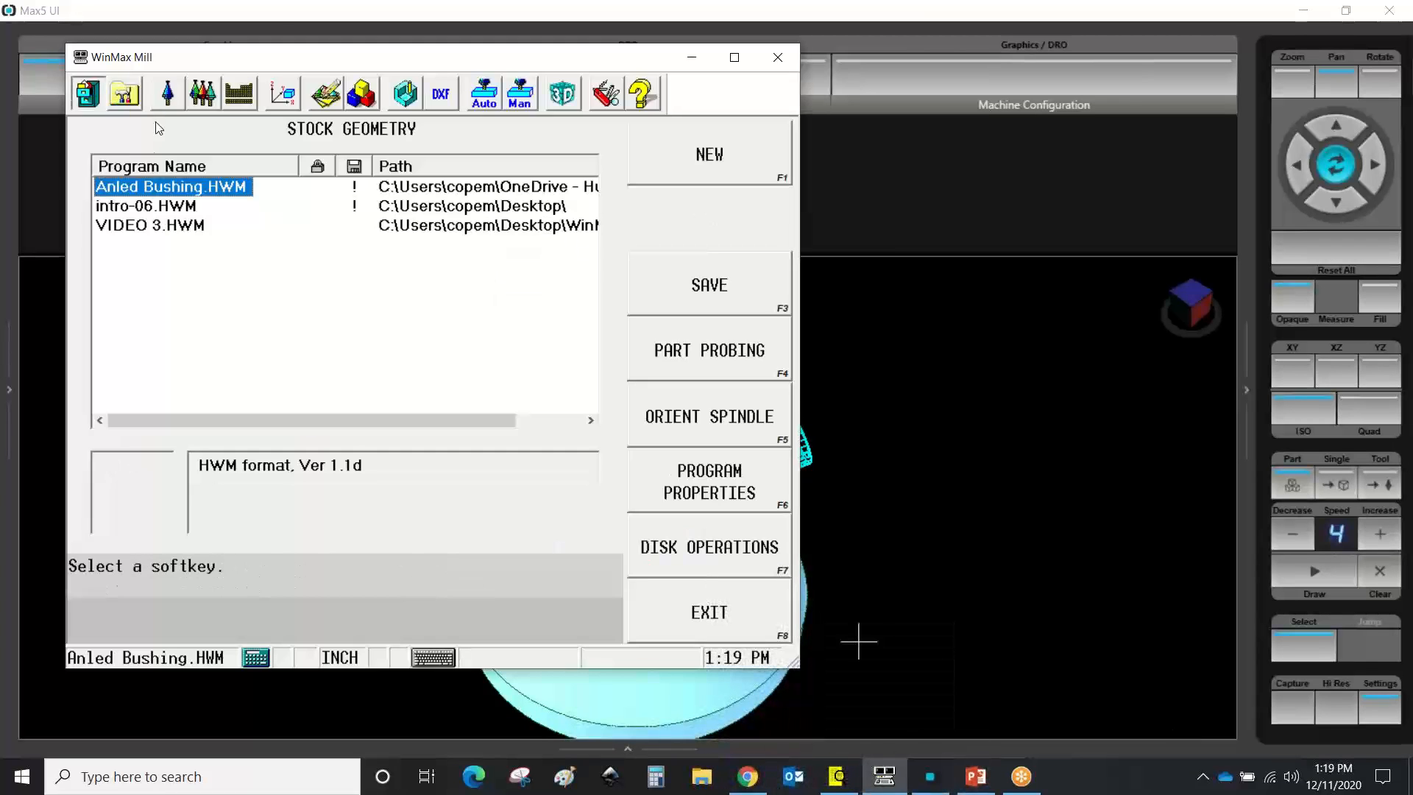
pyautogui.click(665, 218)
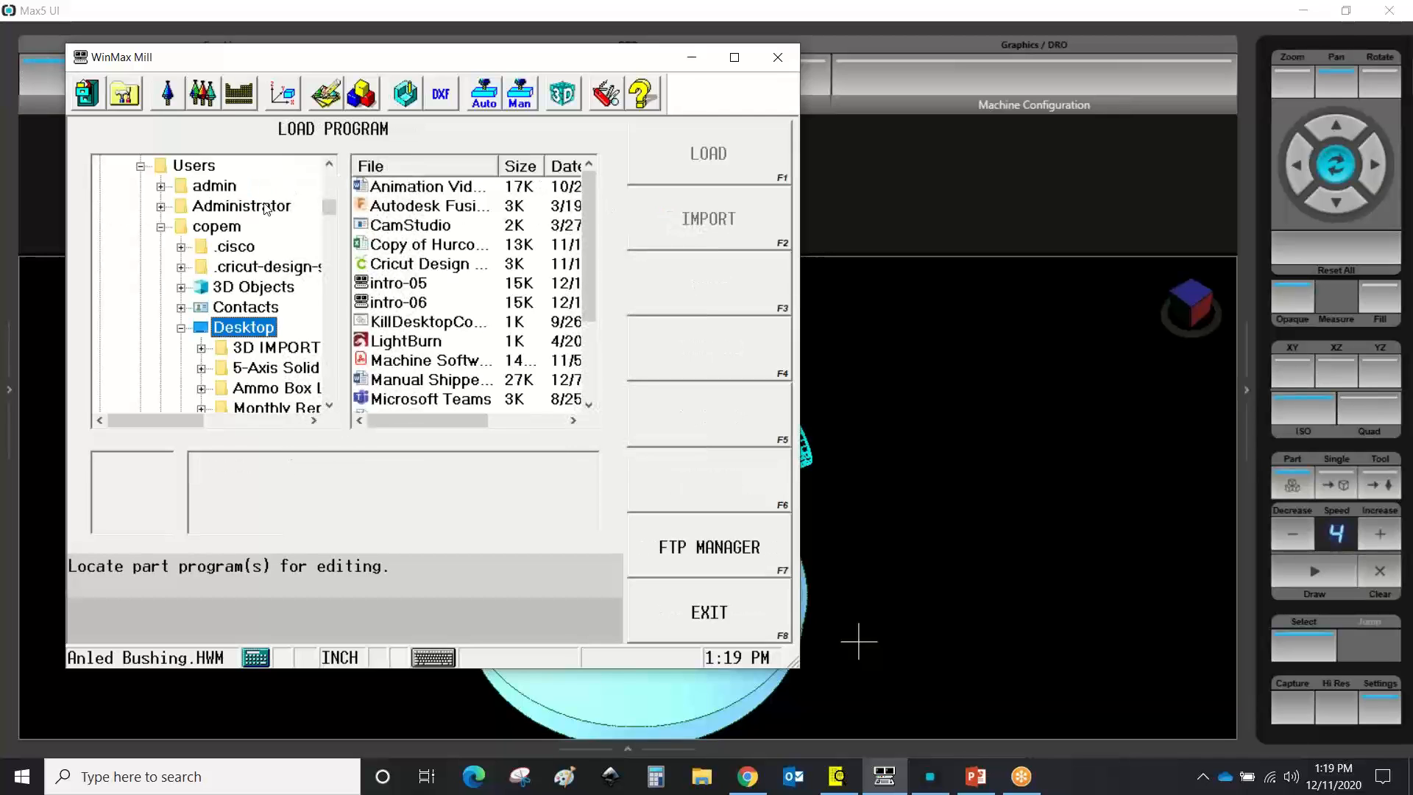
pyautogui.doubleClick(388, 285)
pyautogui.click(237, 497)
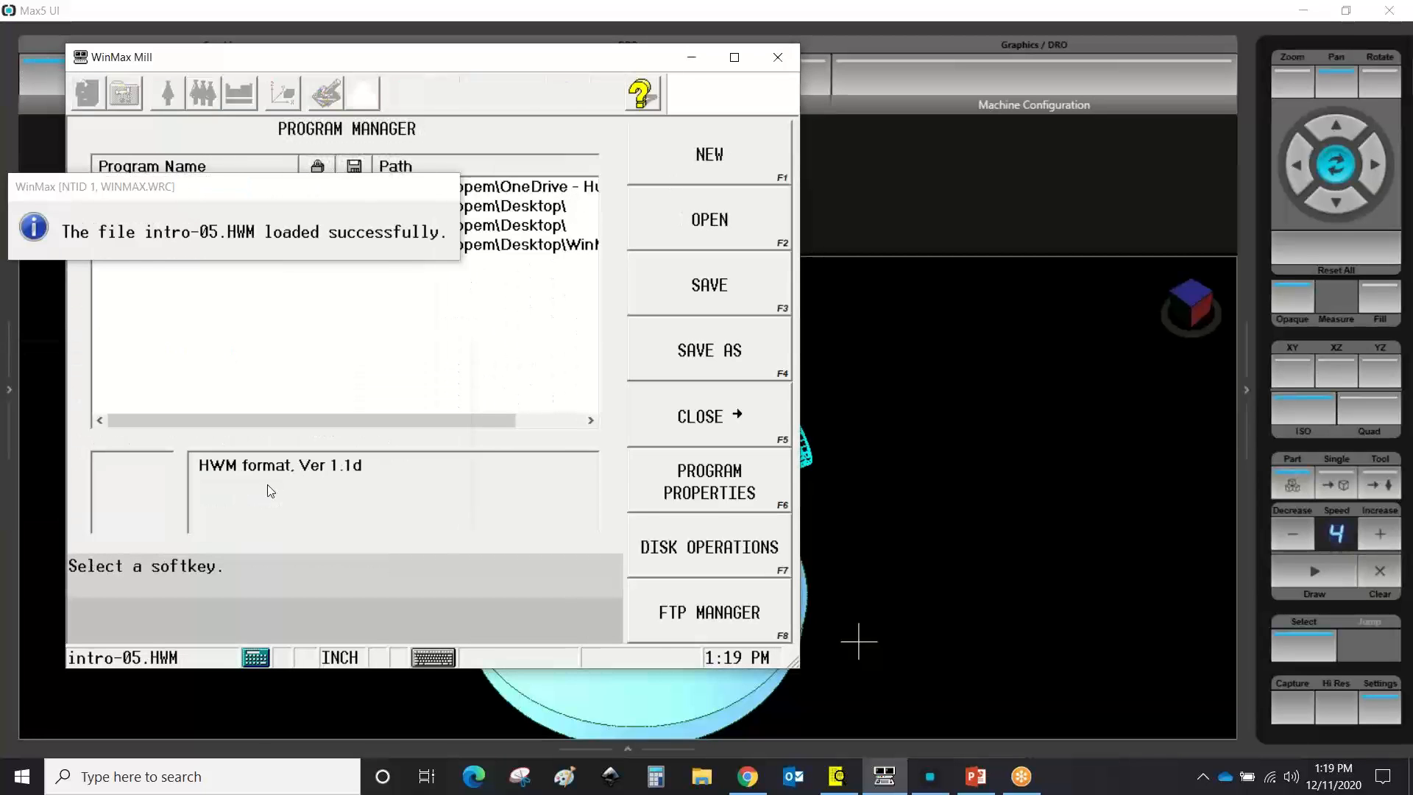
# Open the tool review for intro-05.HWM and add its unmatched 0.5000 and 0.3750 diameter end mills as manual tools
pyautogui.click(202, 93)
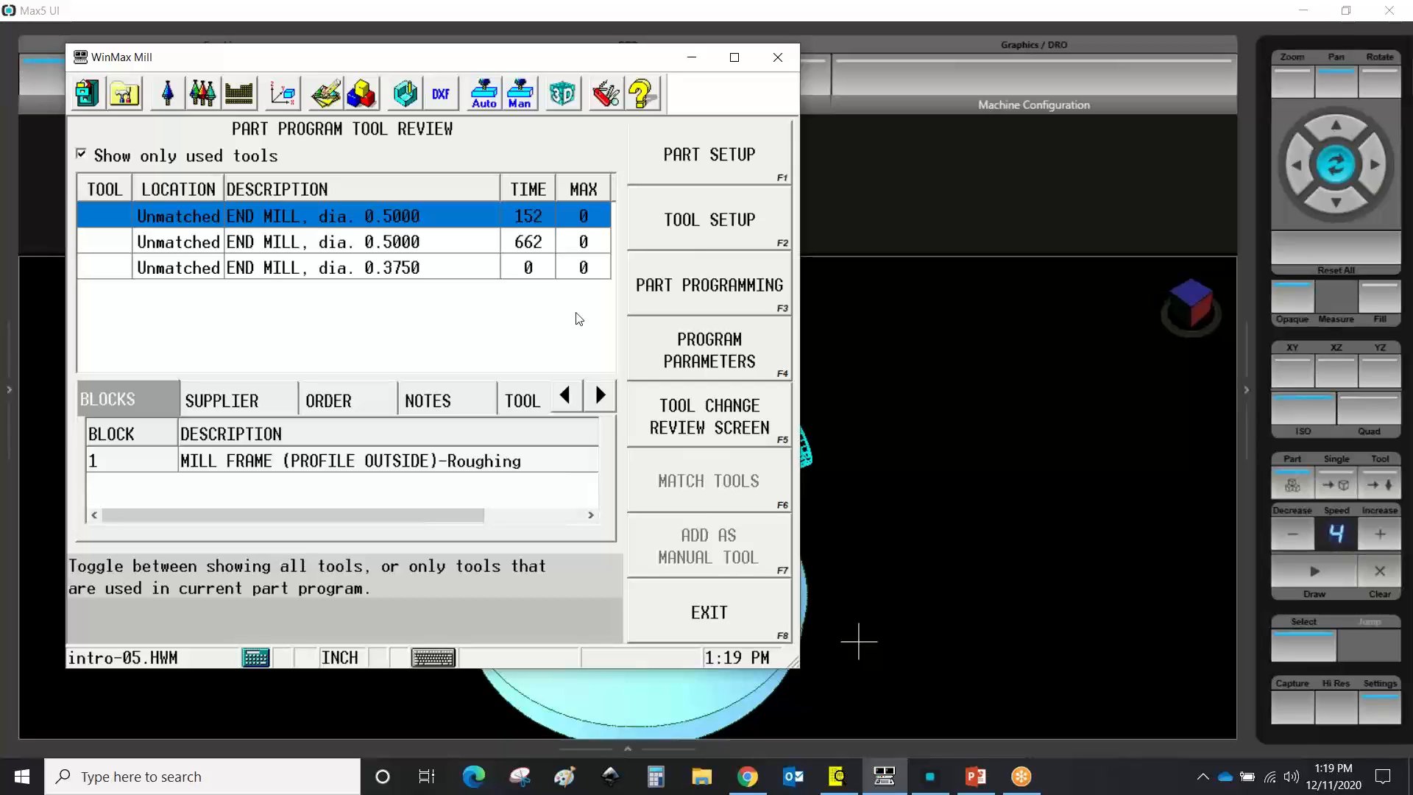
pyautogui.click(259, 221)
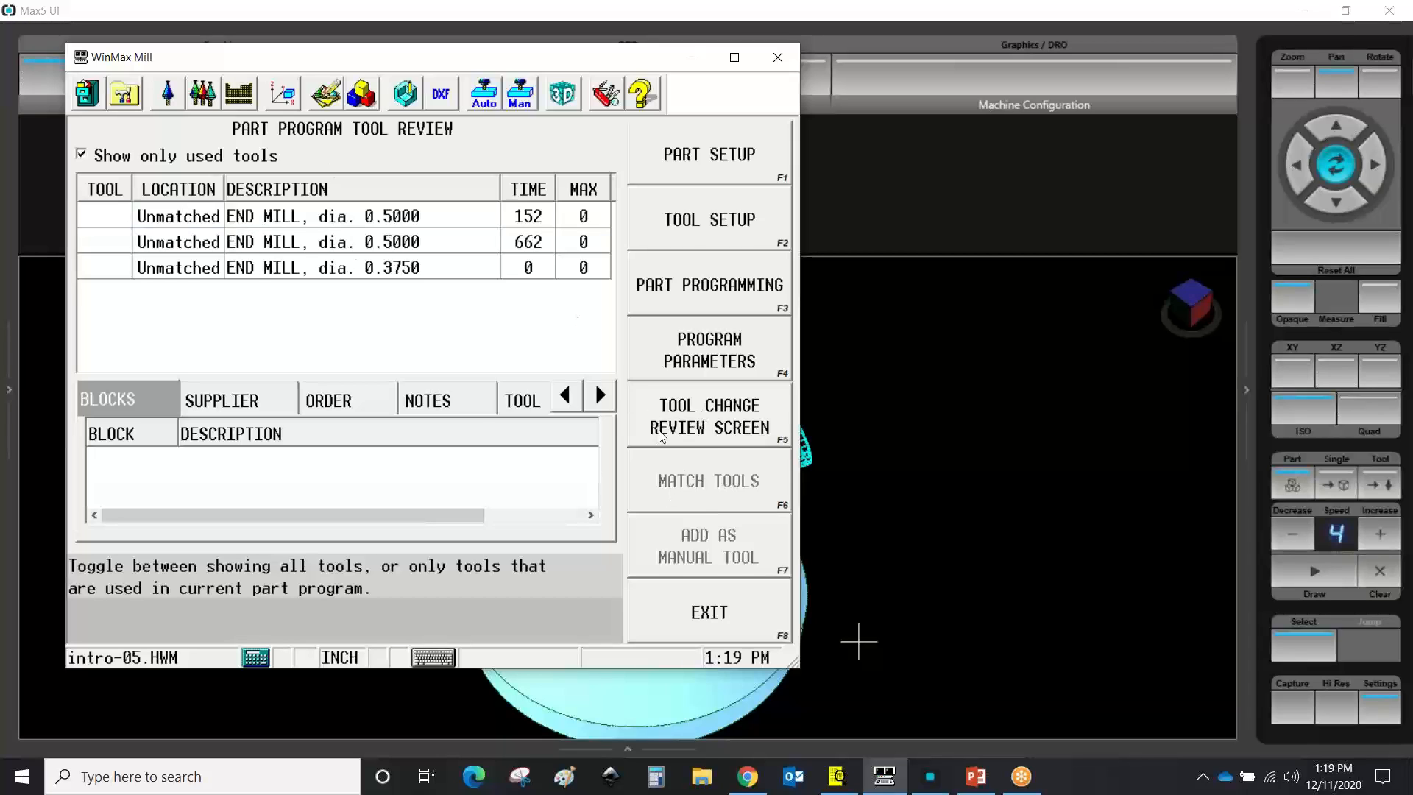
pyautogui.click(254, 220)
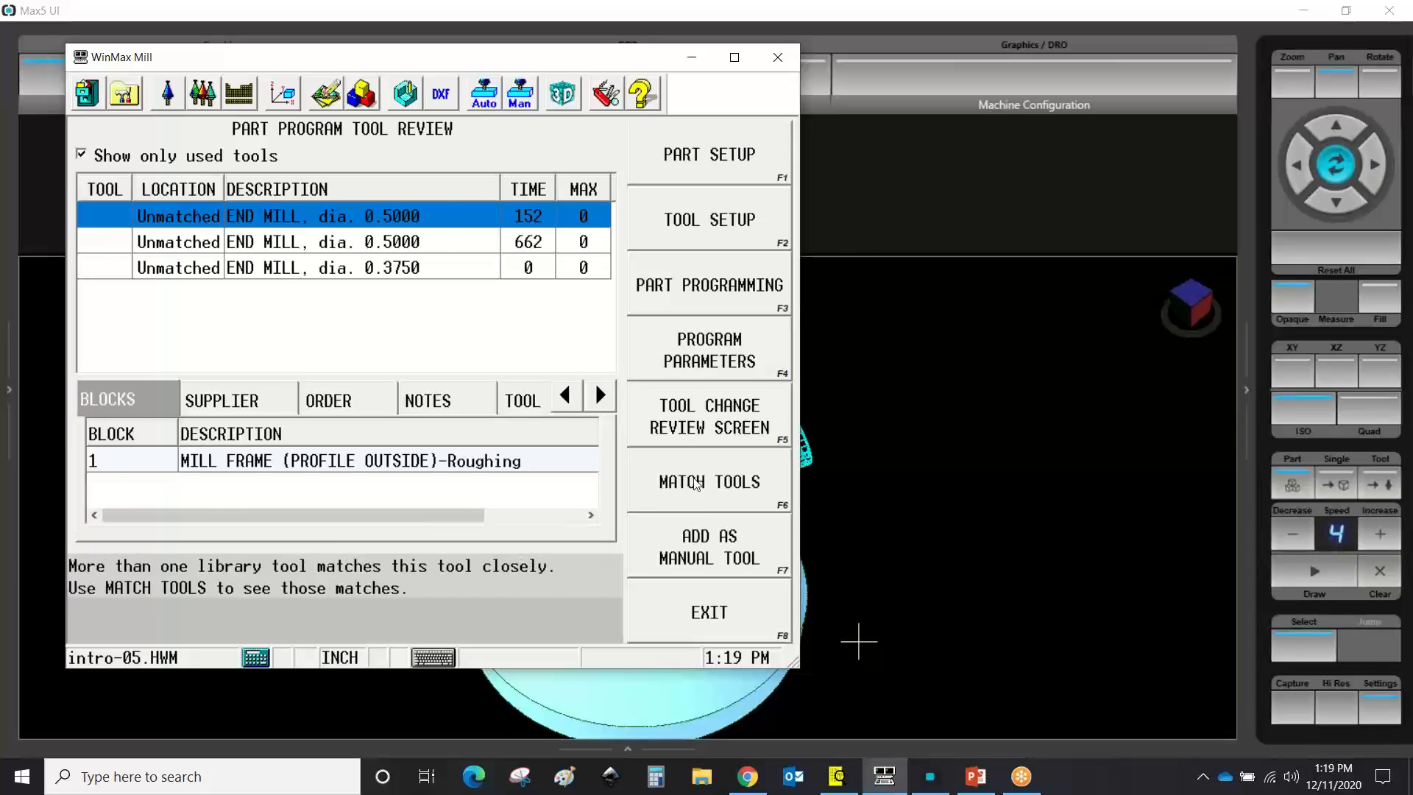
pyautogui.click(695, 482)
pyautogui.click(693, 164)
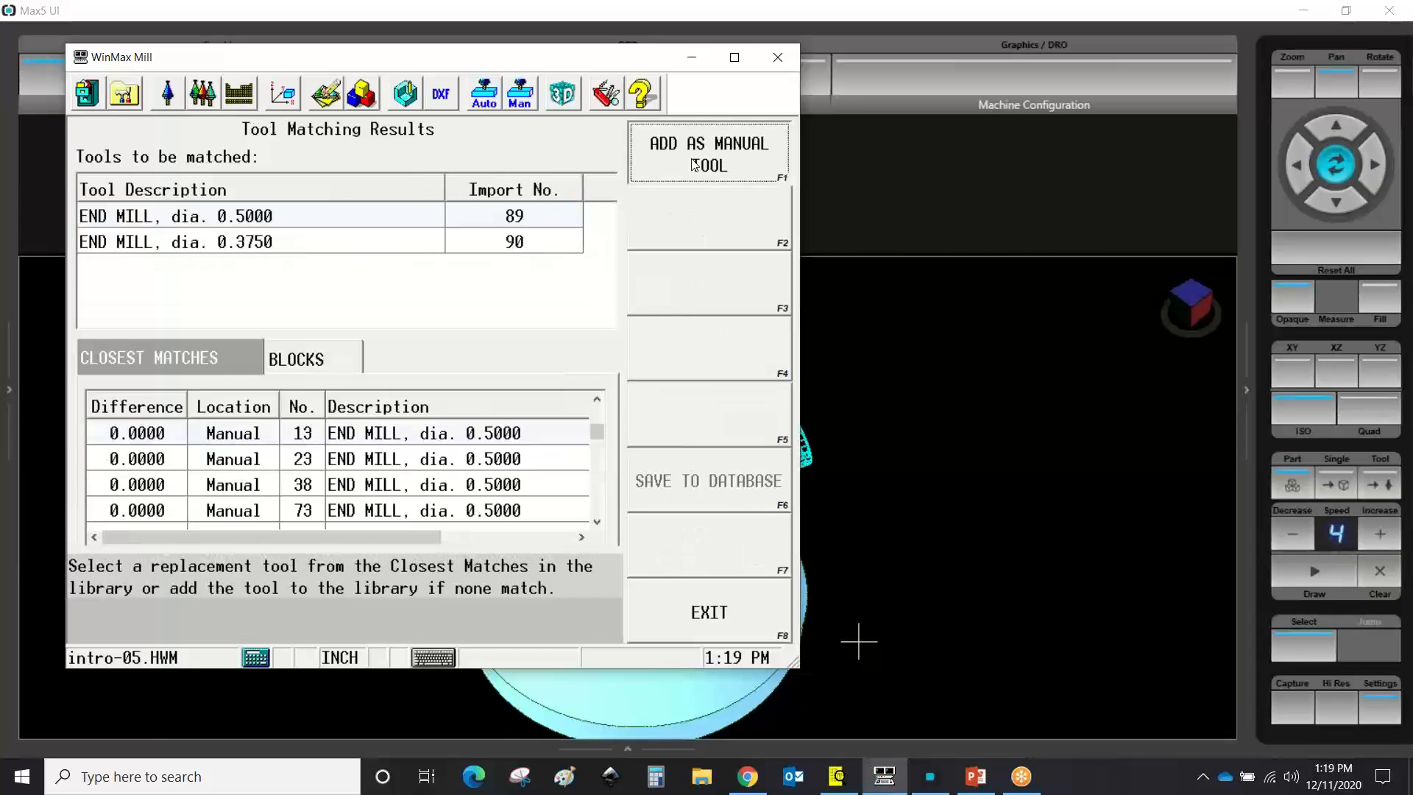
pyautogui.click(693, 165)
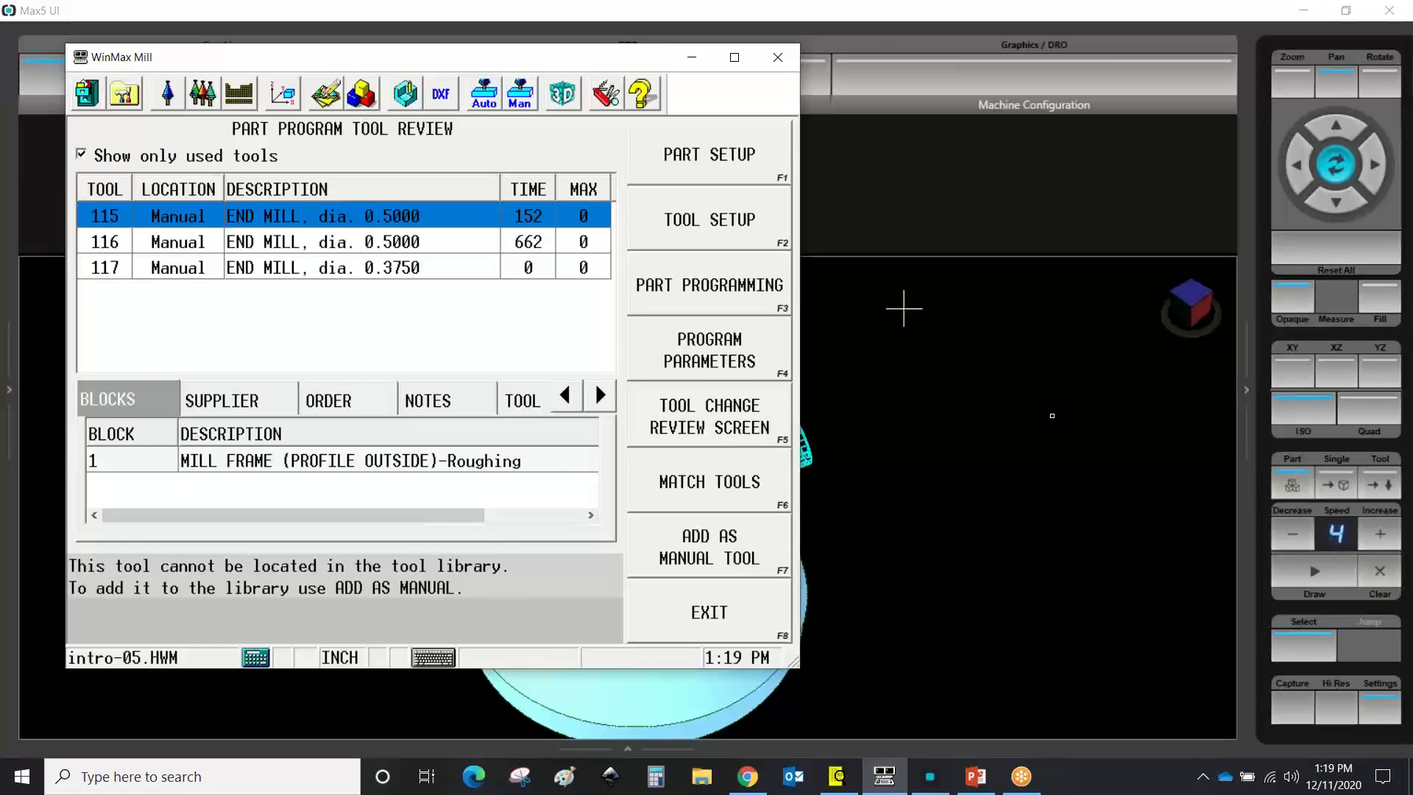
# Draw intro-05.HWM in the graphics window and set the graphics display to Solids
pyautogui.click(1302, 570)
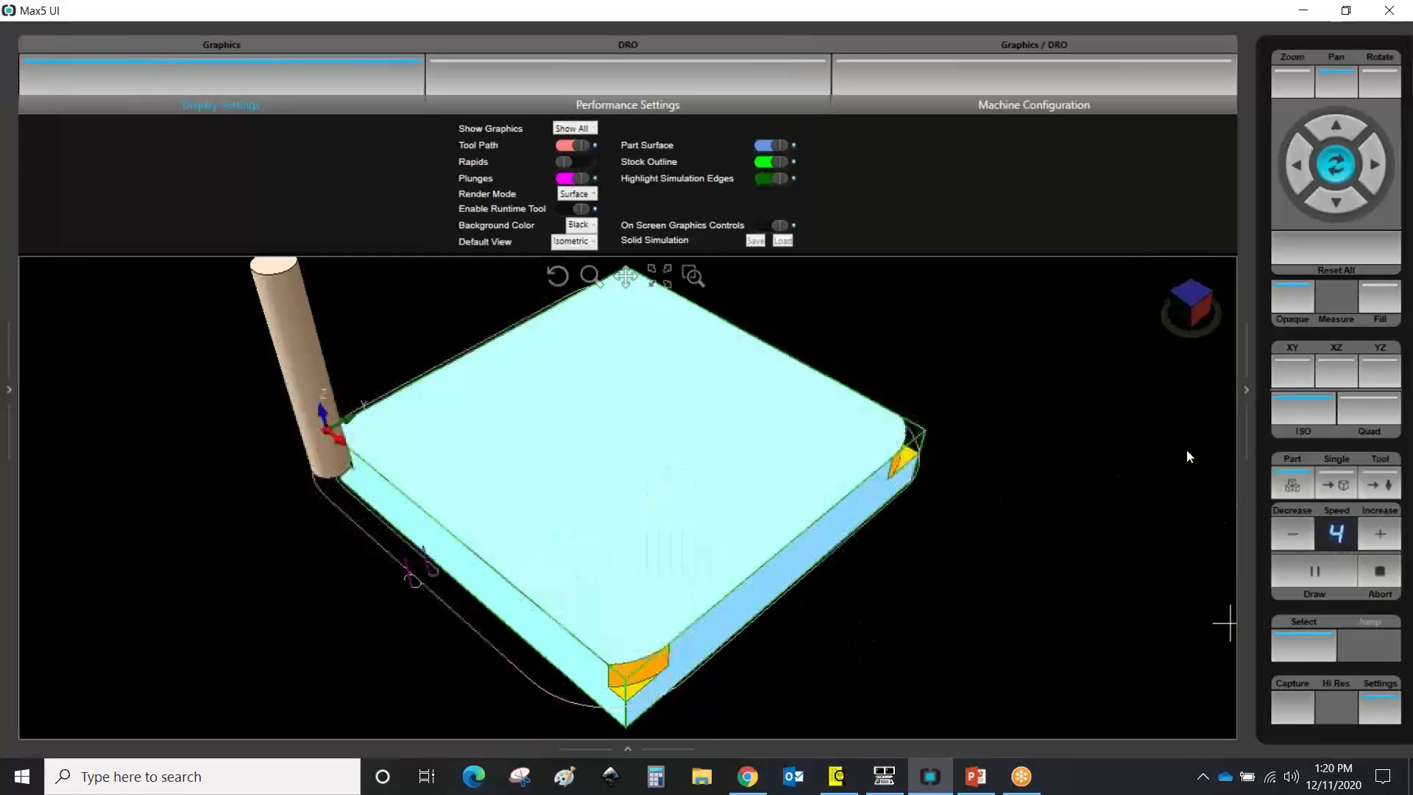
pyautogui.click(1381, 715)
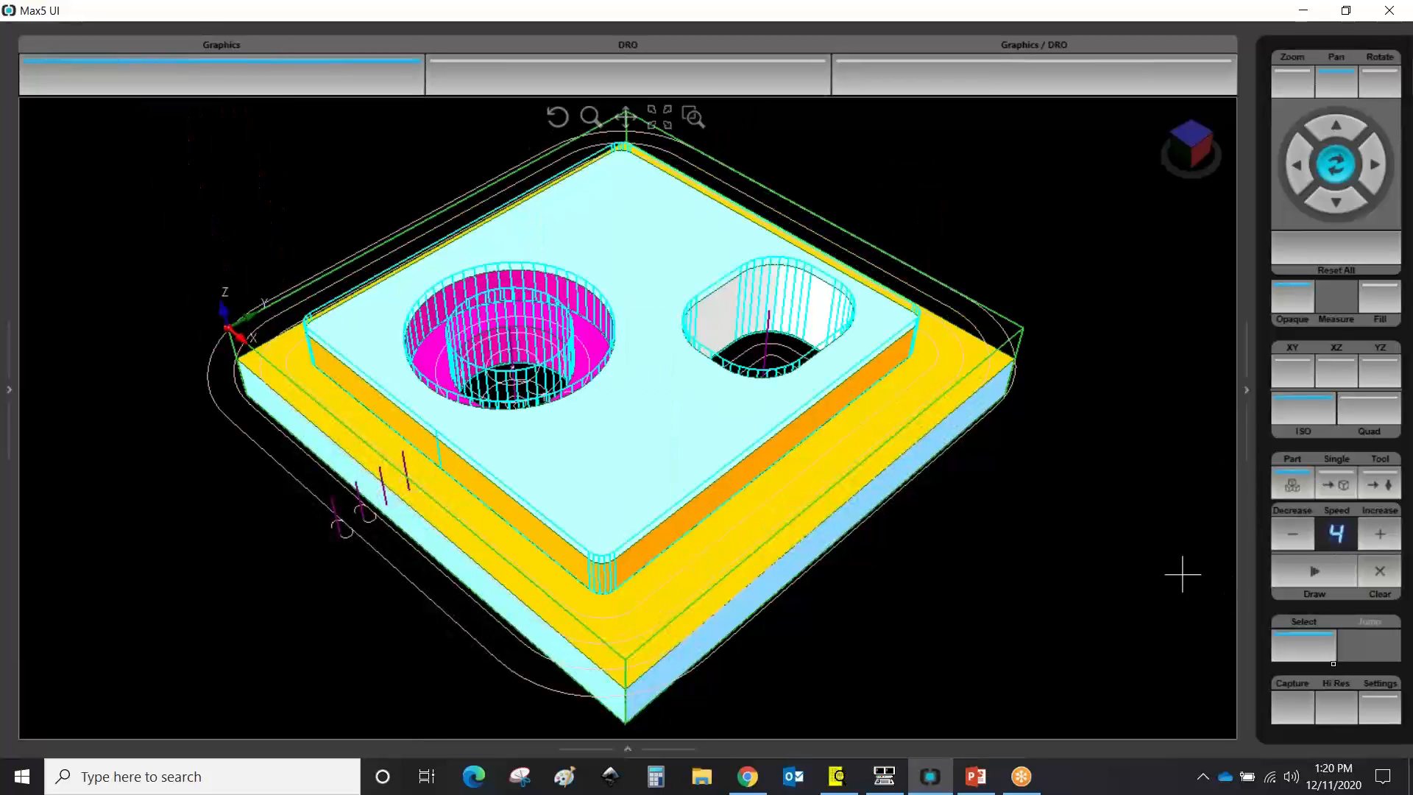
pyautogui.click(1368, 710)
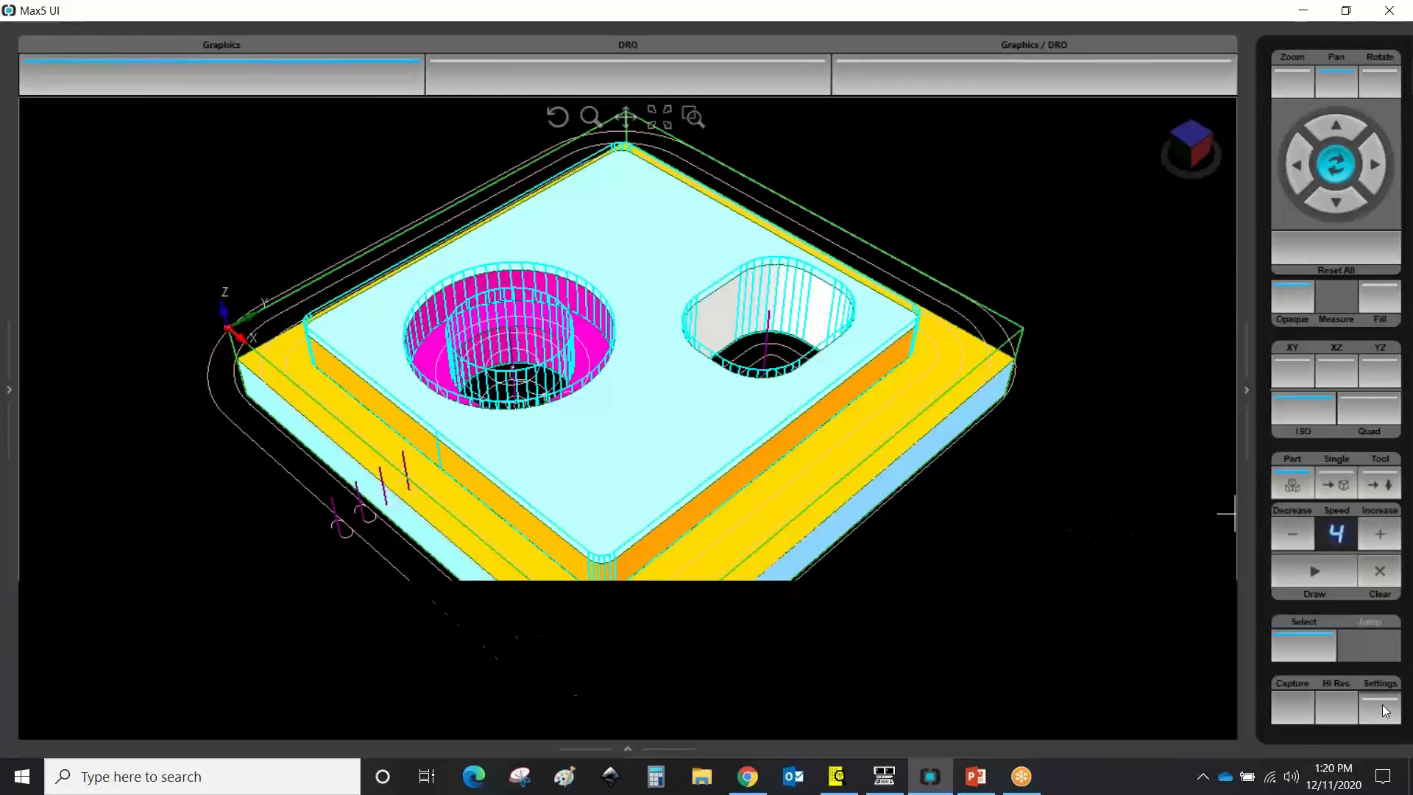
pyautogui.click(589, 129)
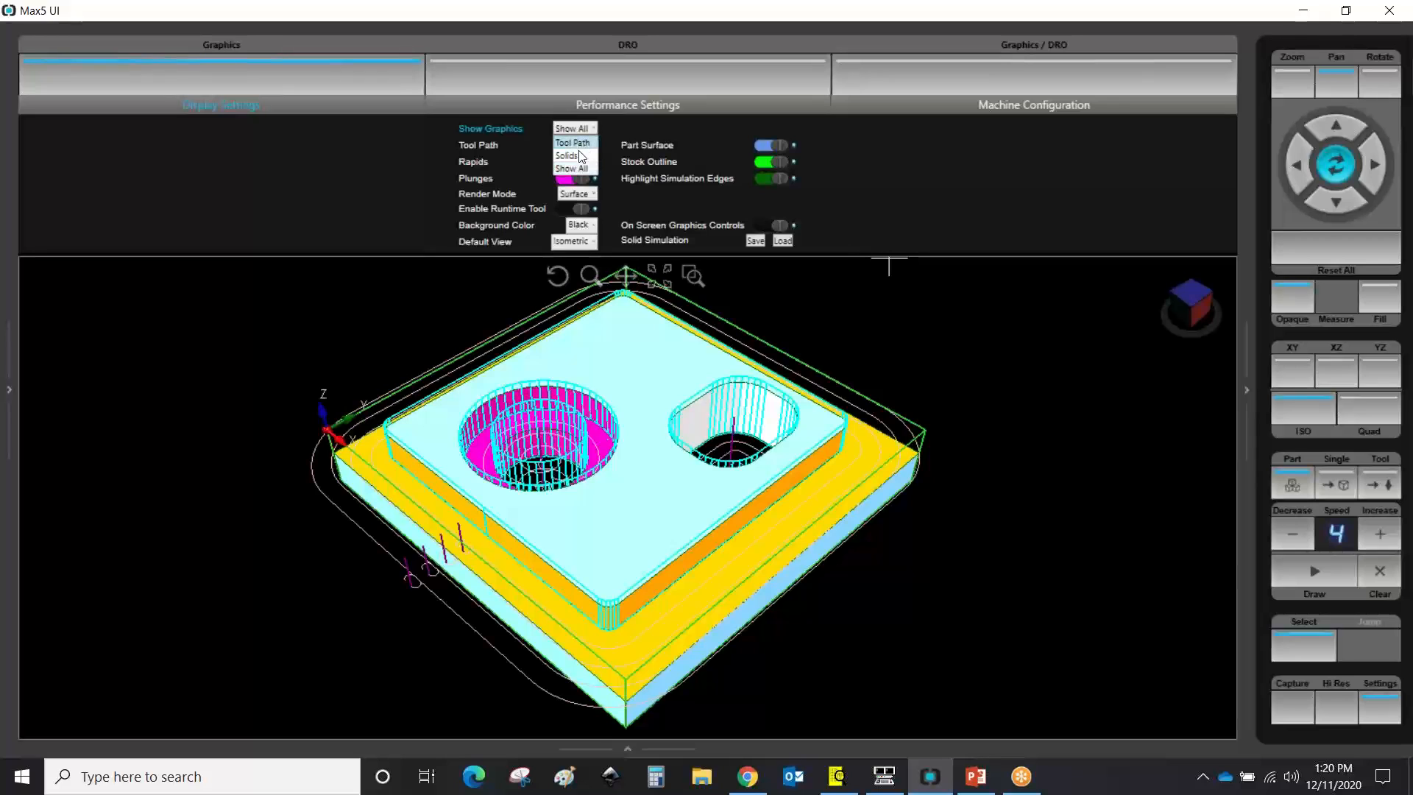
pyautogui.click(577, 156)
pyautogui.click(1379, 708)
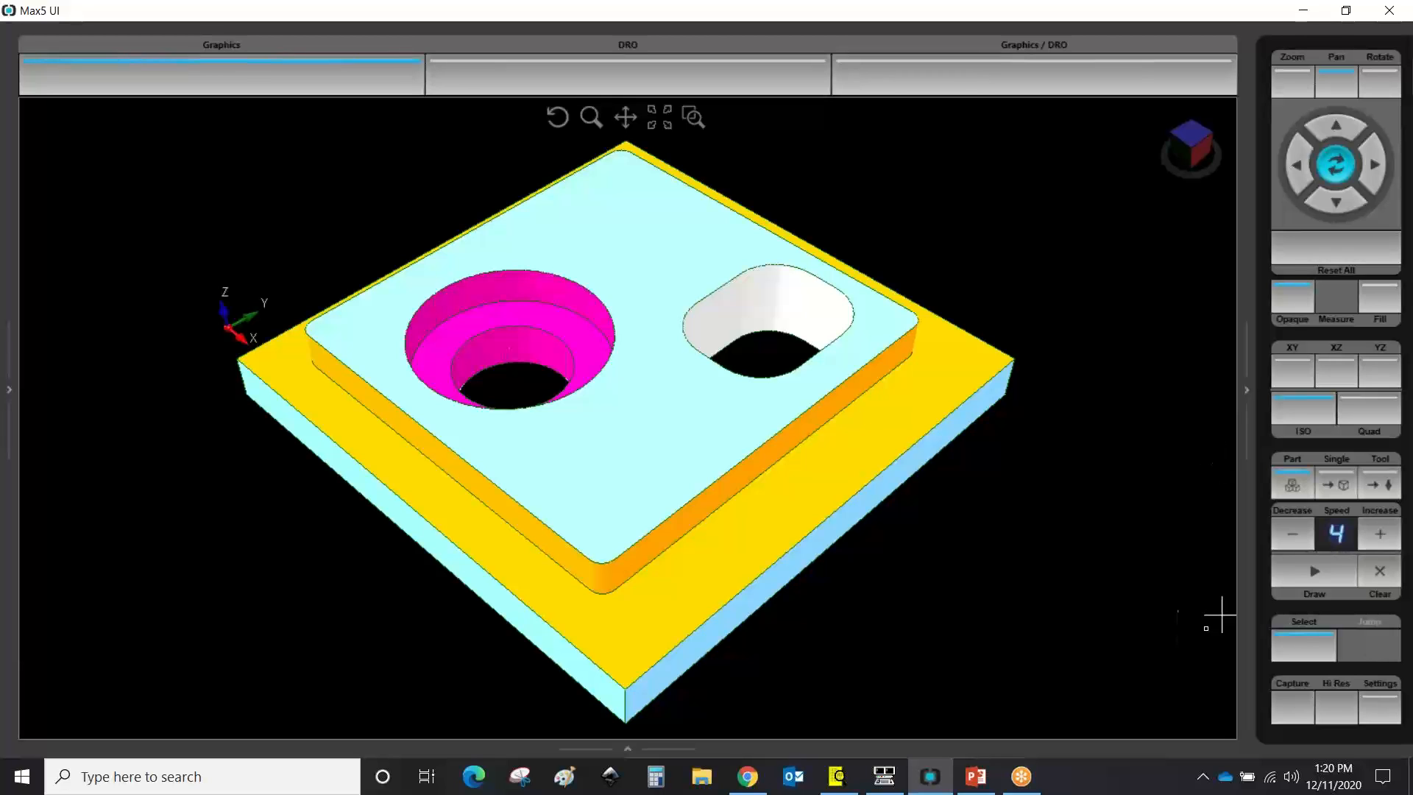
# Open the graphics settings and look through the Performance Settings and Machine Configuration pages before returning to Display Settings
pyautogui.scroll(-1, 1025, 569)
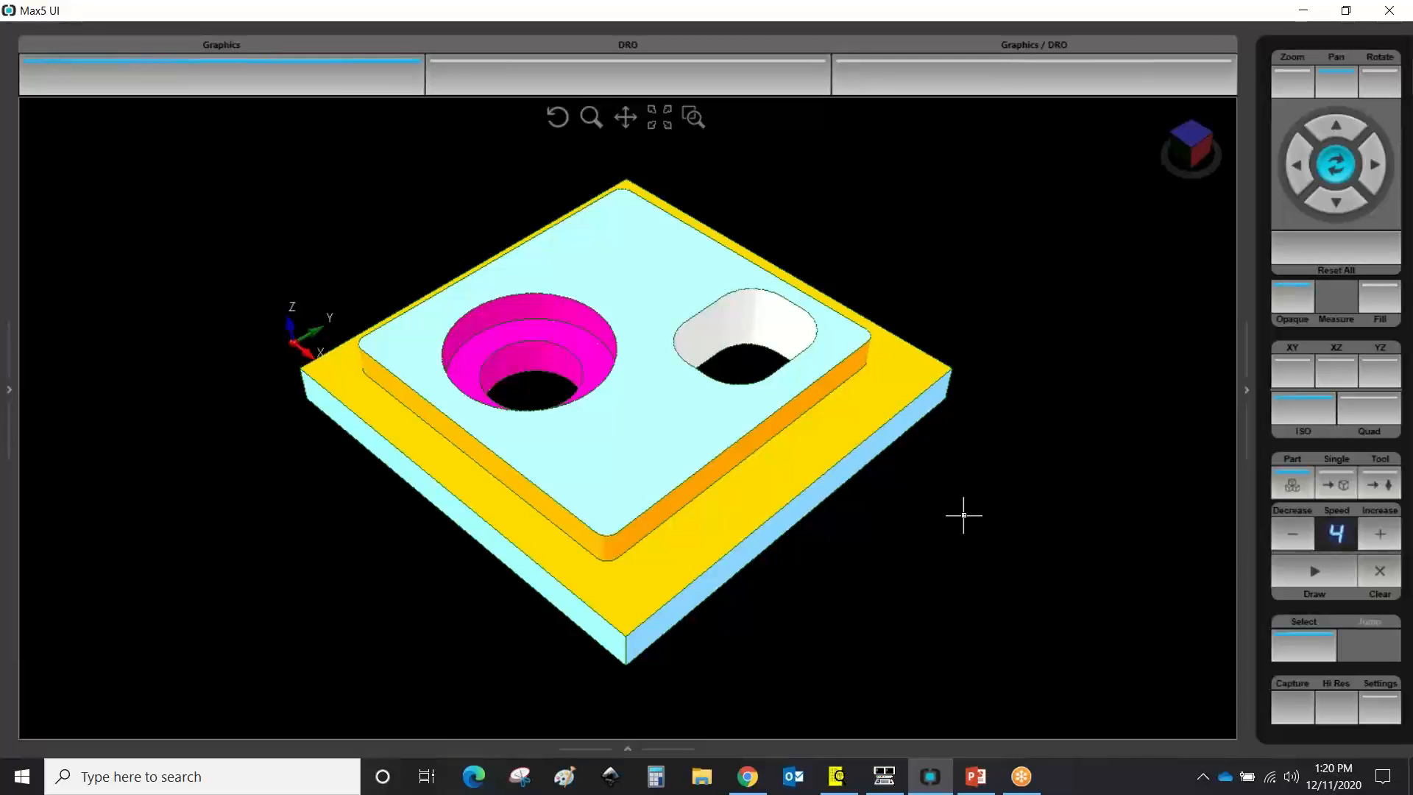
pyautogui.click(1381, 708)
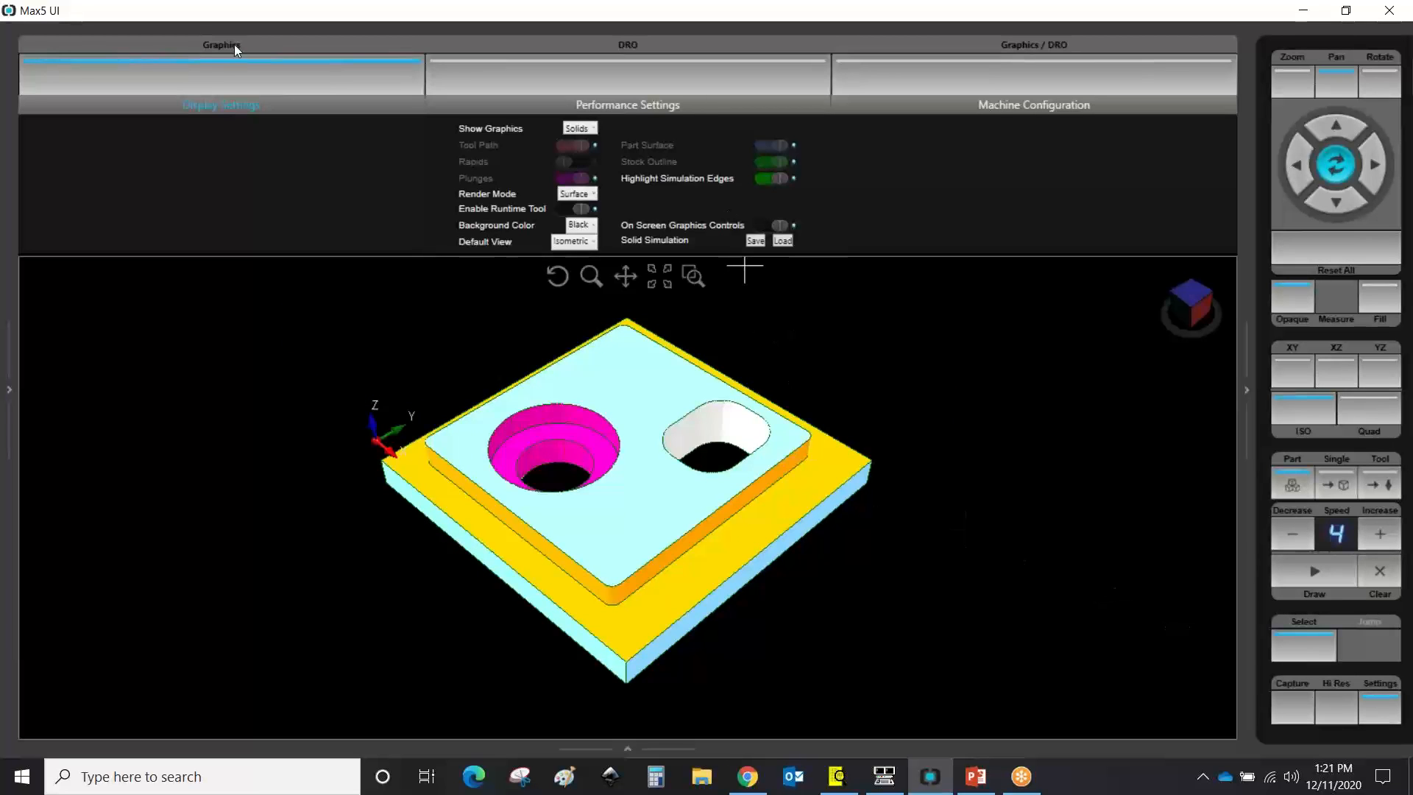
pyautogui.click(570, 105)
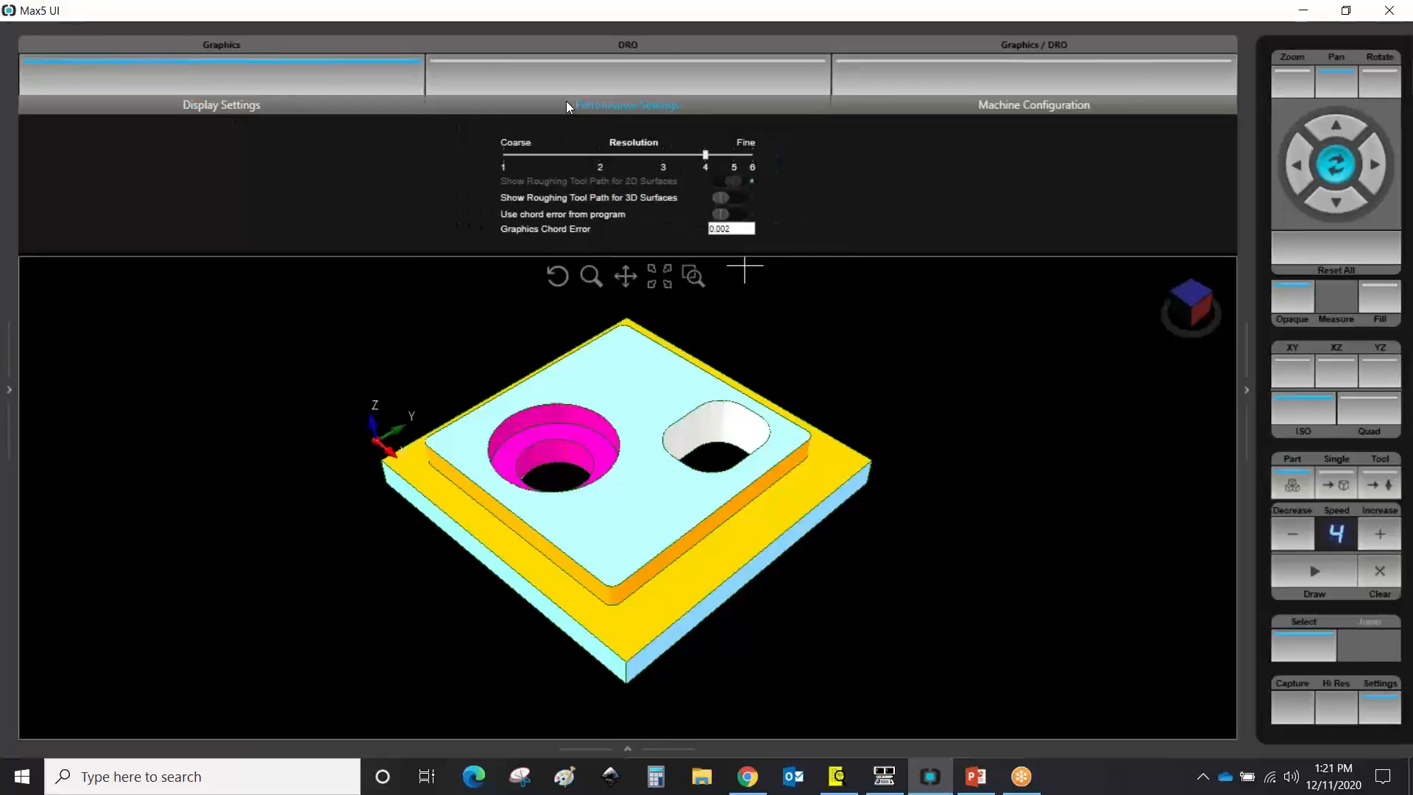
pyautogui.click(1000, 108)
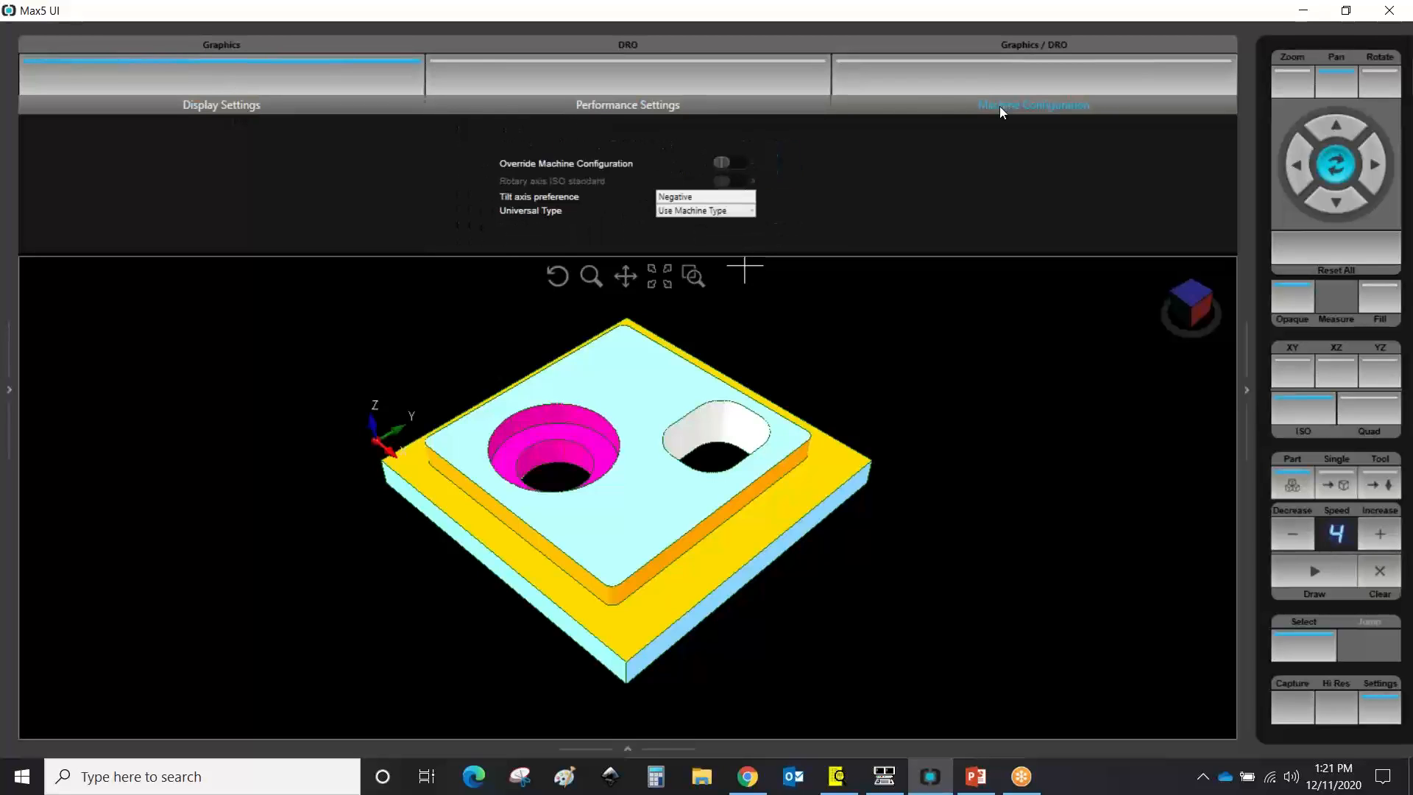
pyautogui.click(245, 108)
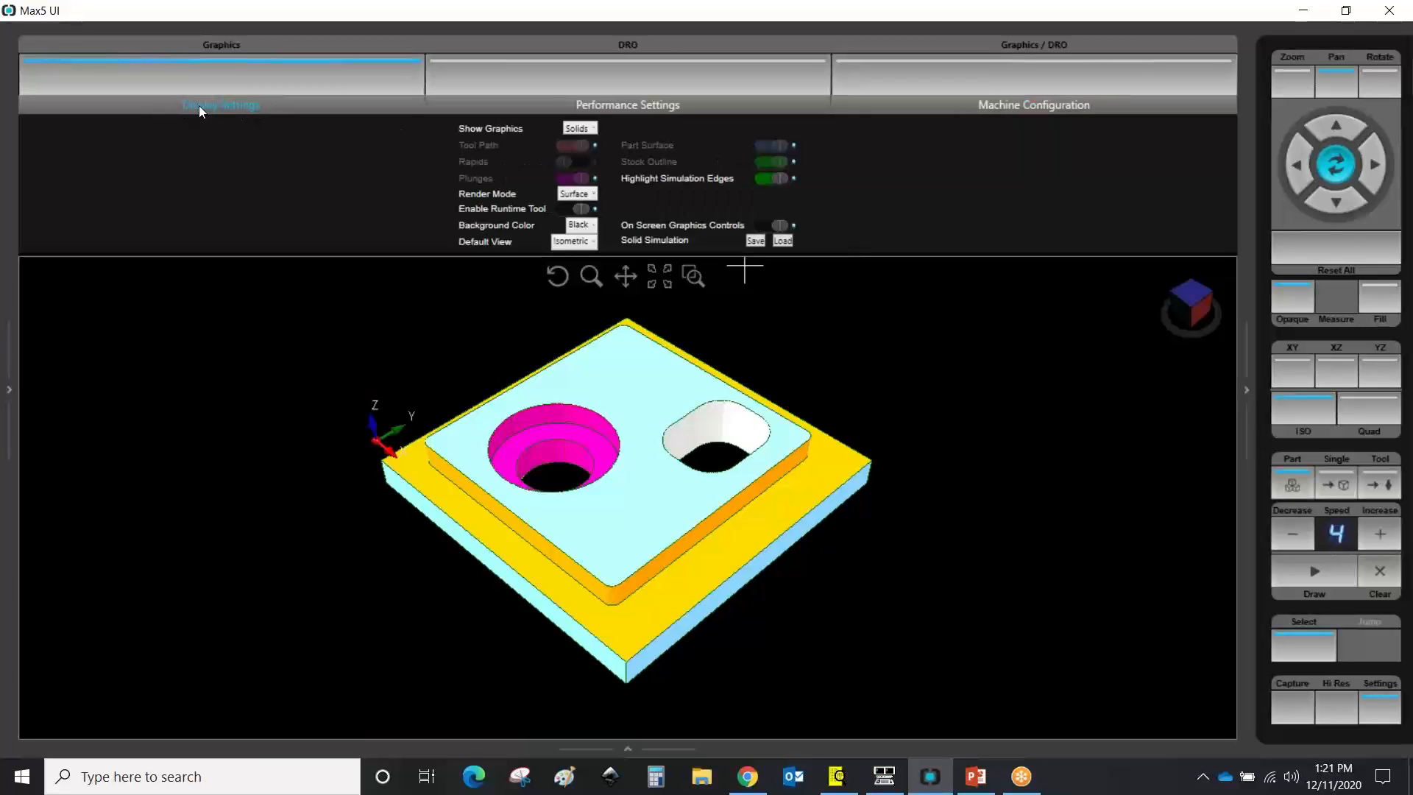
# Save the solid simulation to the Desktop as the STL file intro-05.STL
pyautogui.click(757, 240)
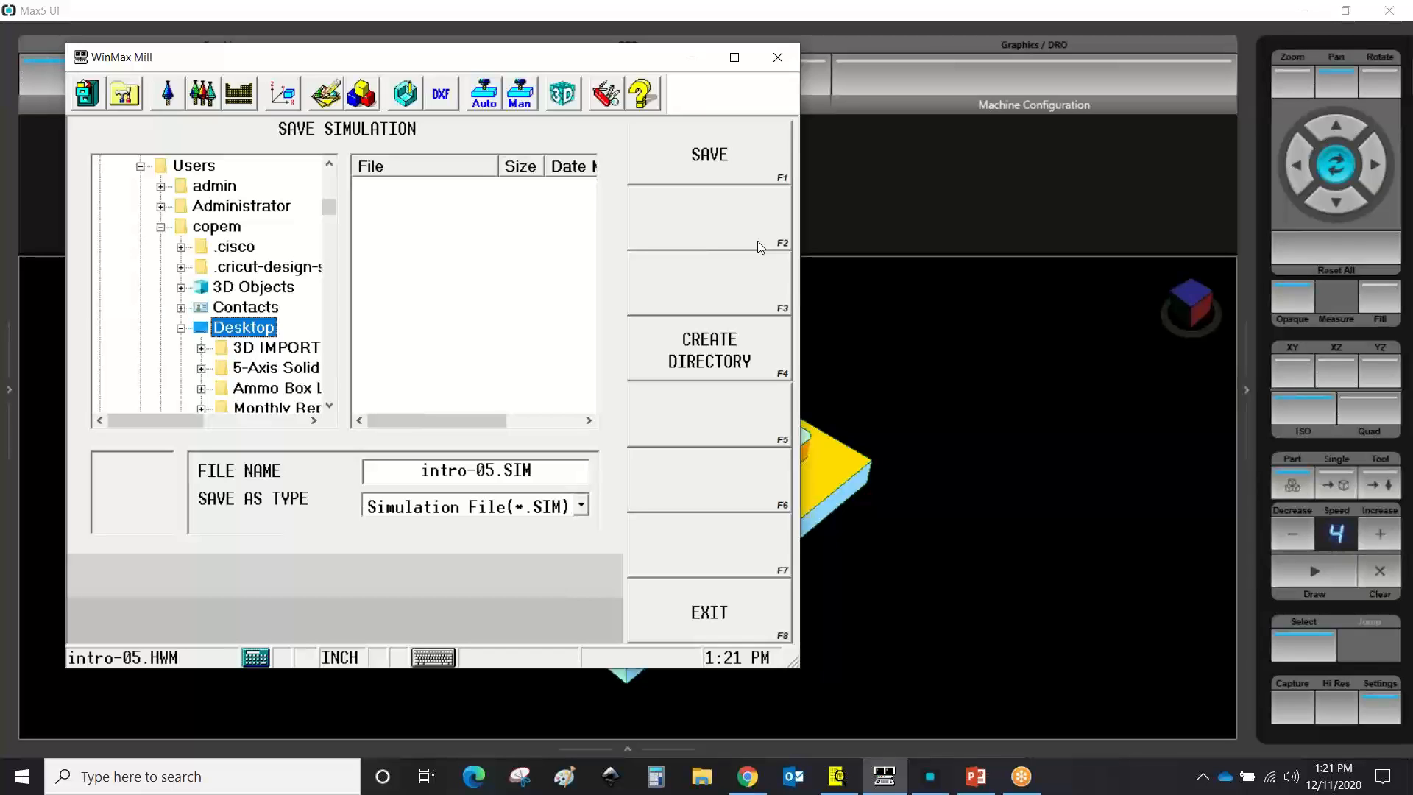
pyautogui.click(581, 506)
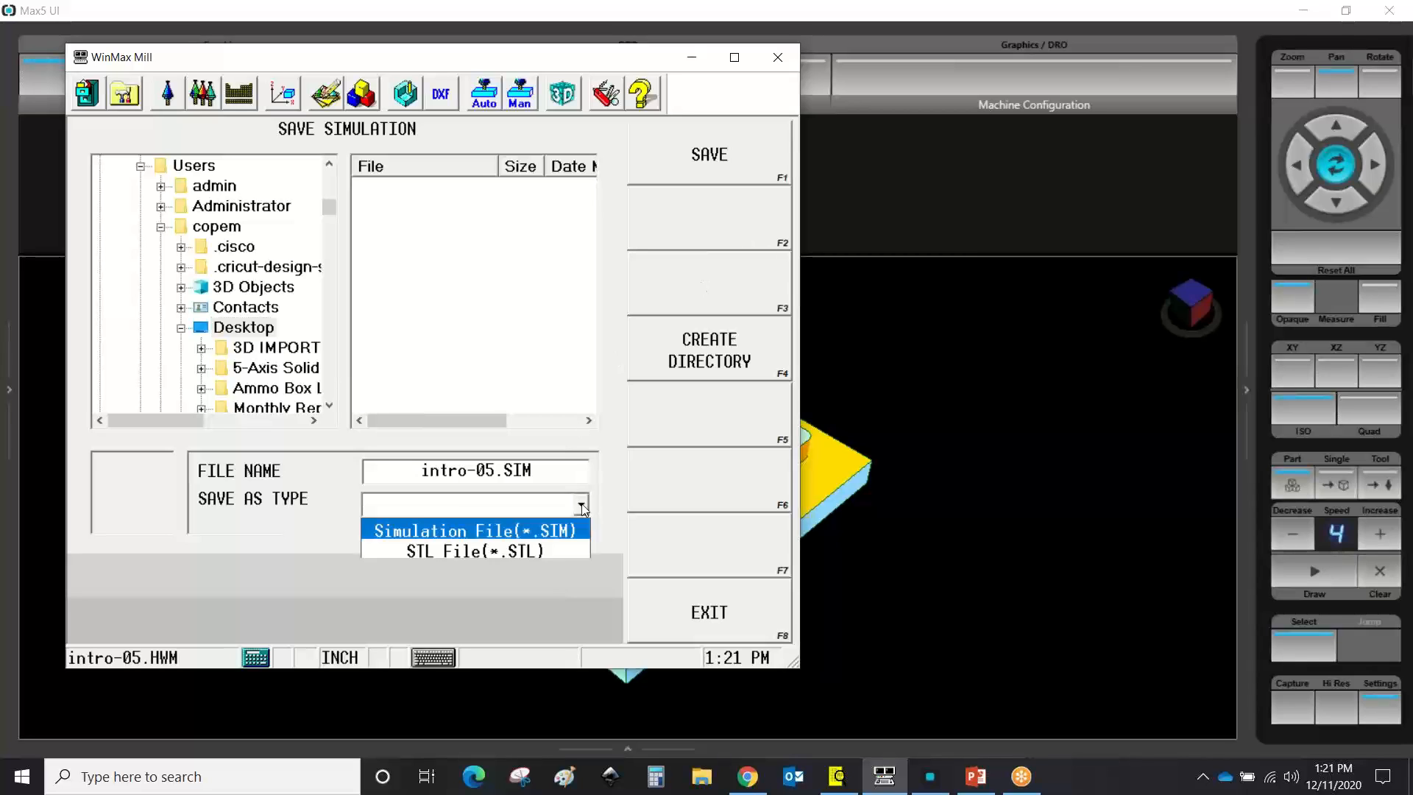
pyautogui.click(535, 550)
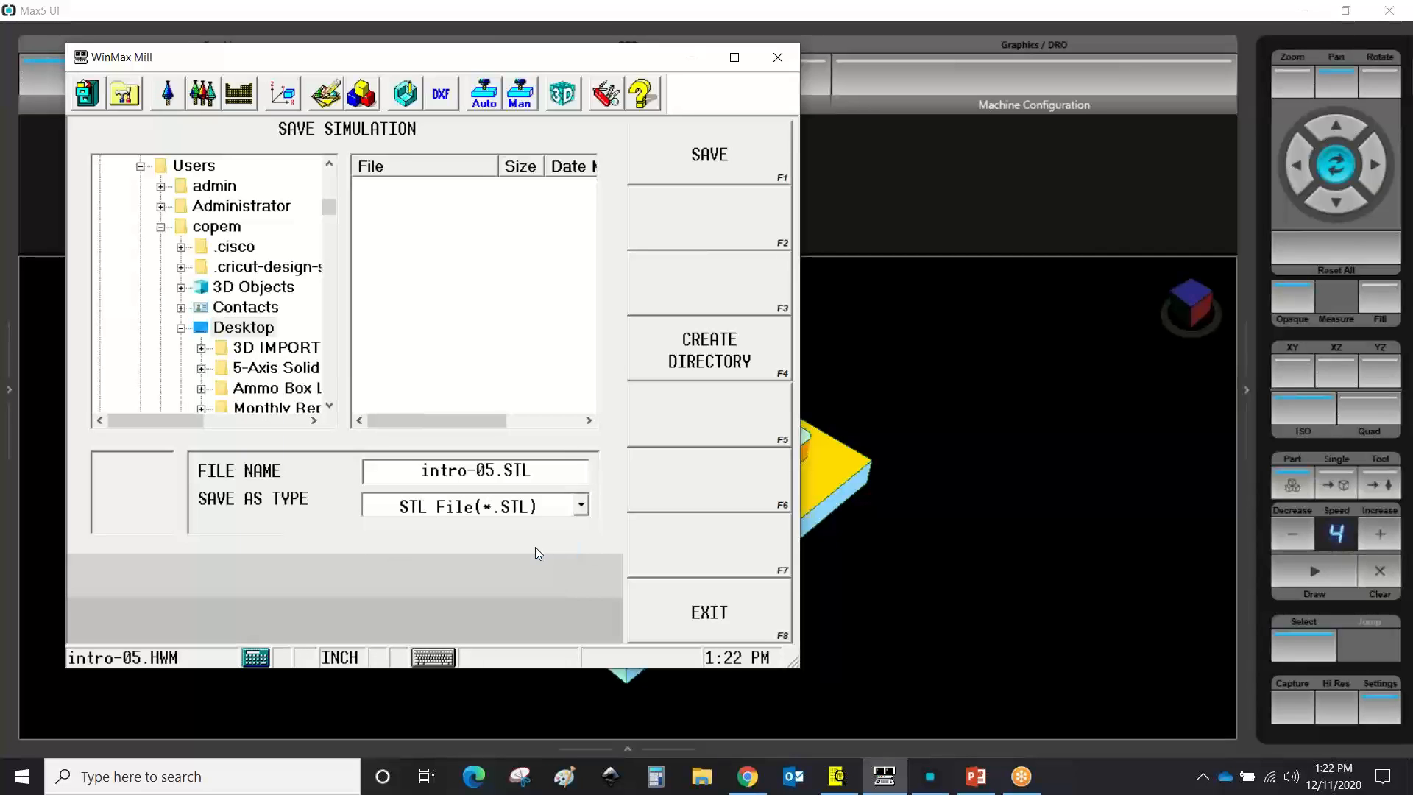
pyautogui.click(228, 330)
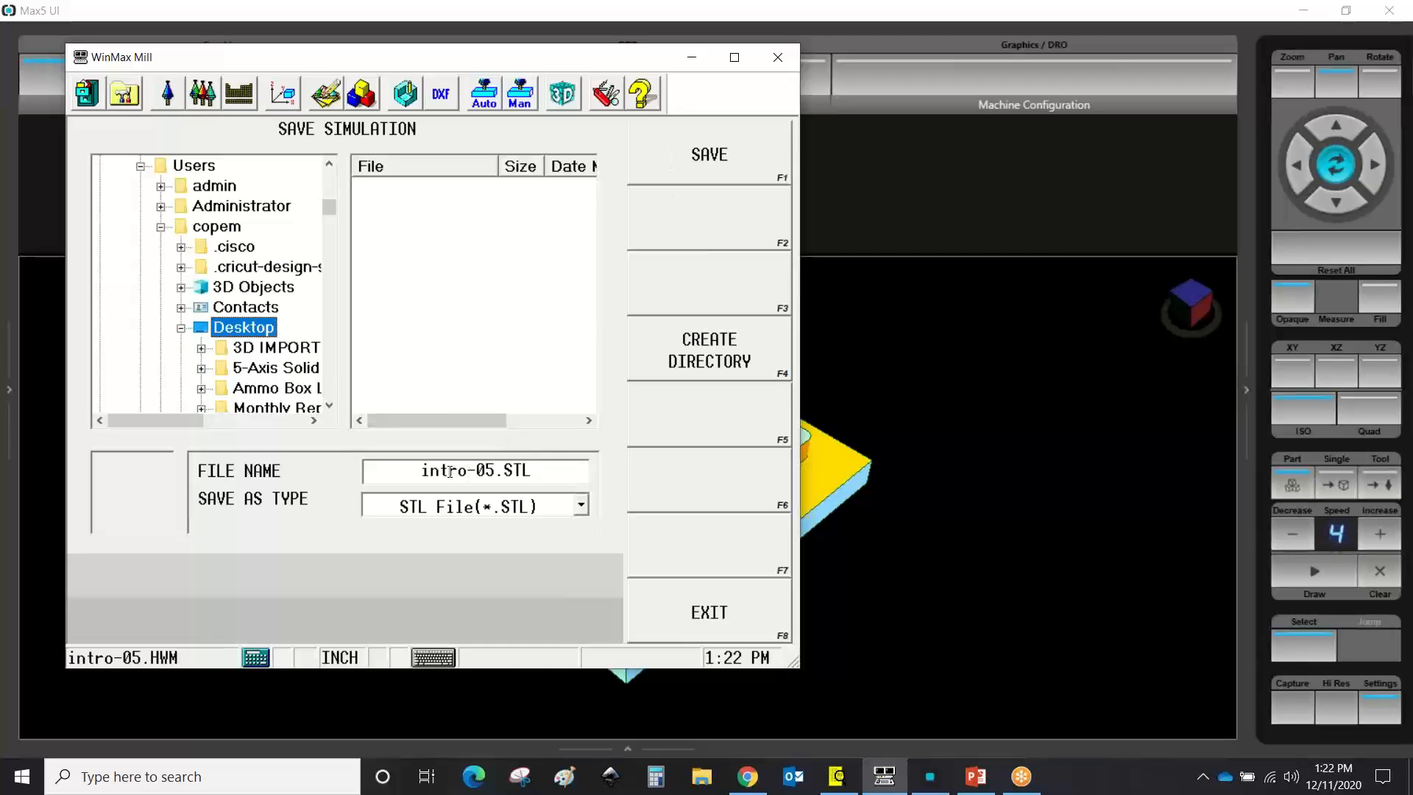
pyautogui.click(688, 153)
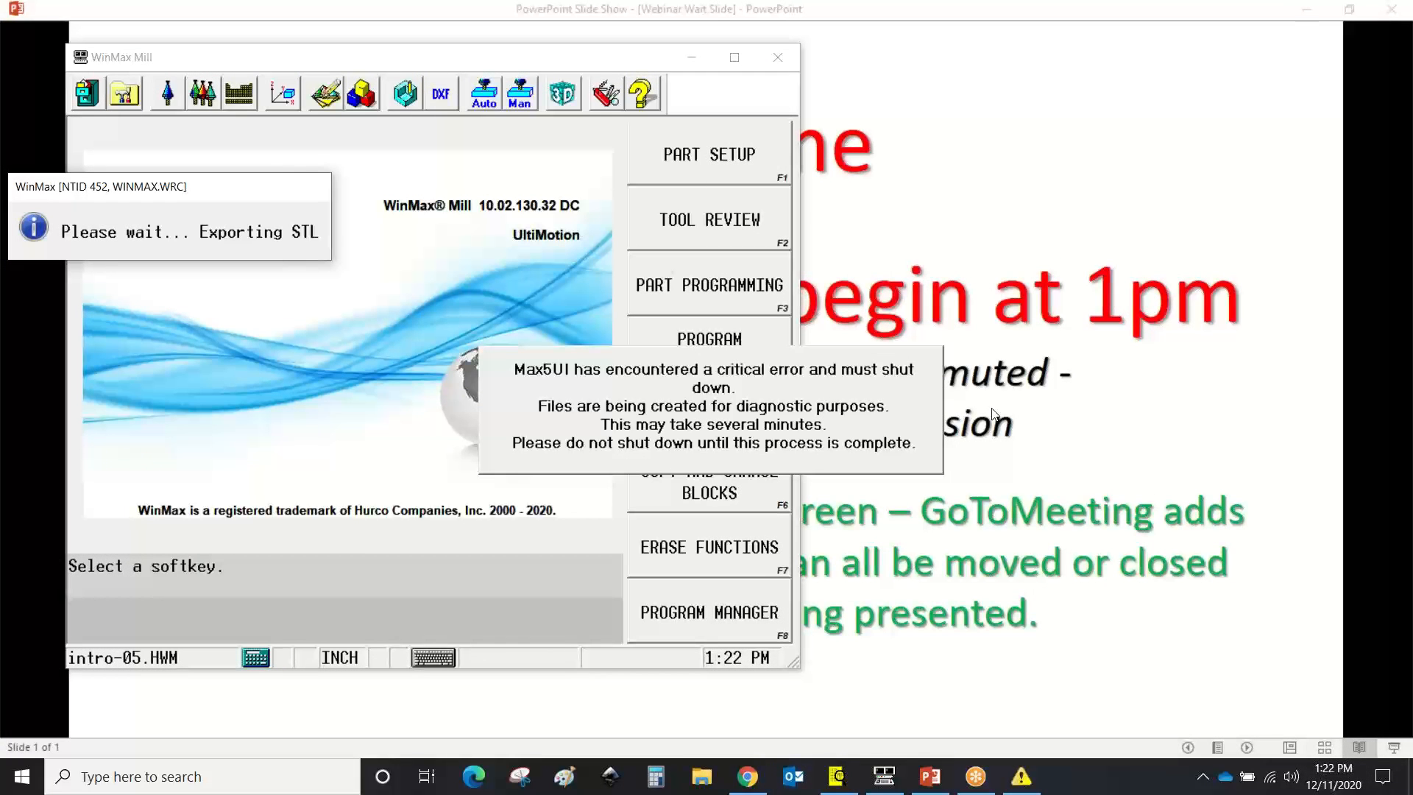
# Try to close WinMax Mill, agreeing to exit without saving the work
pyautogui.click(887, 783)
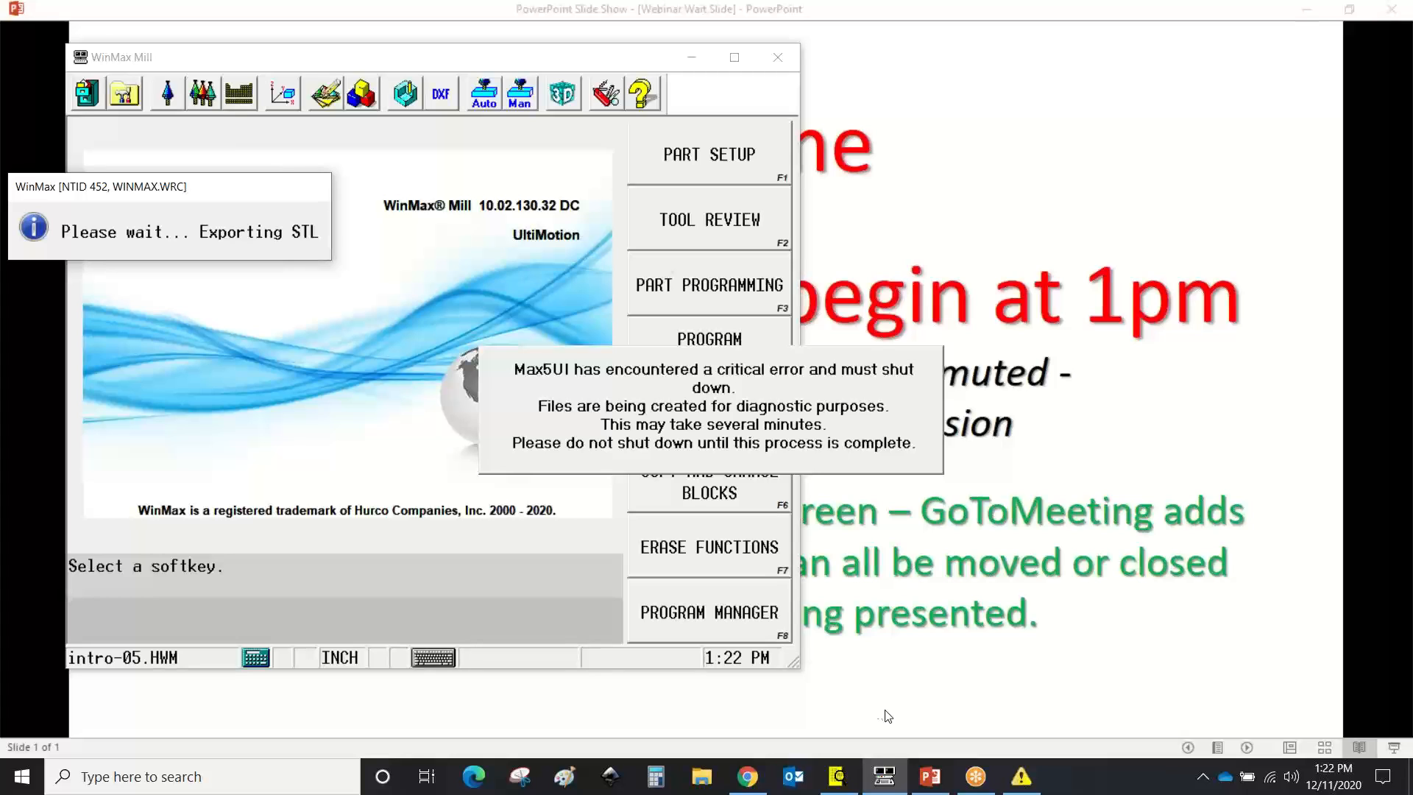
pyautogui.click(776, 56)
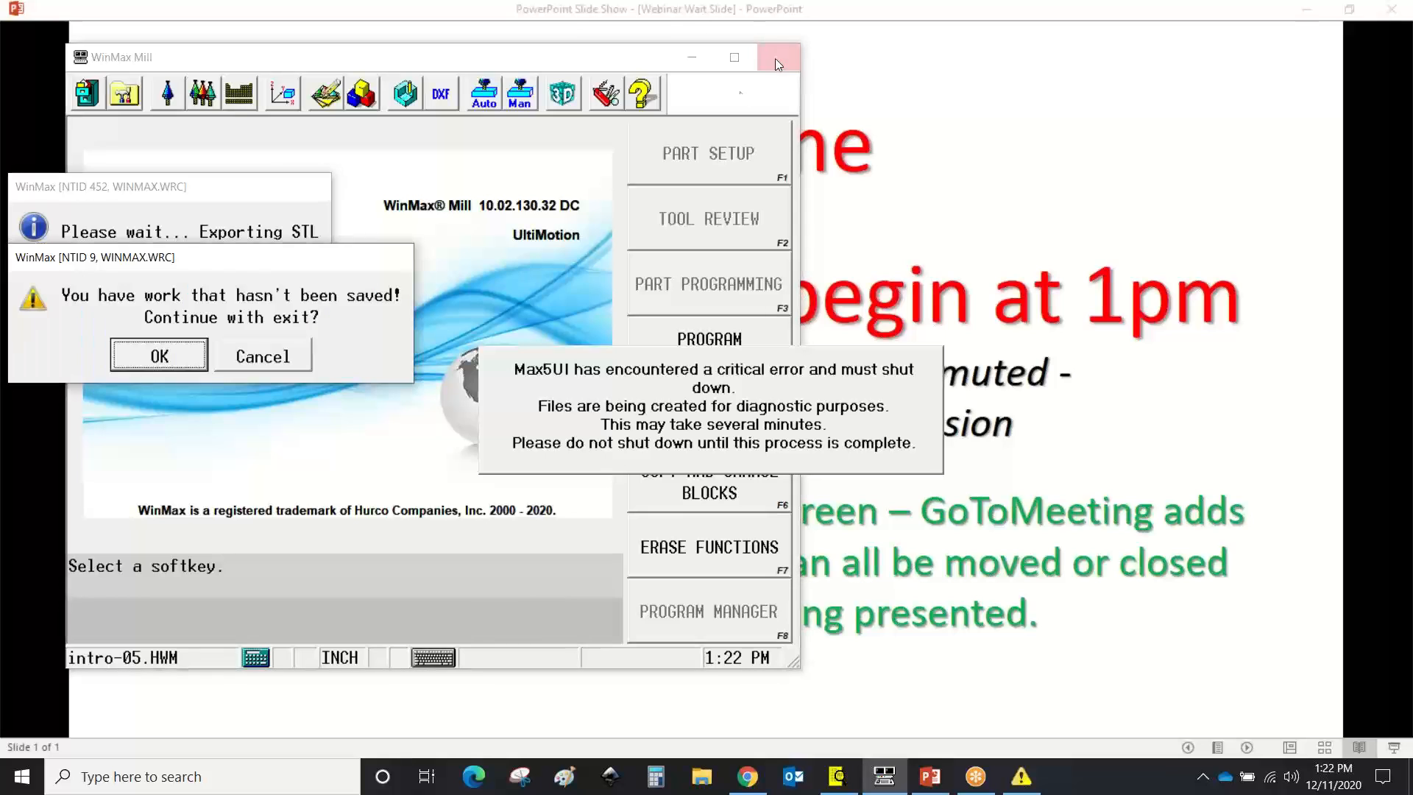
pyautogui.click(184, 353)
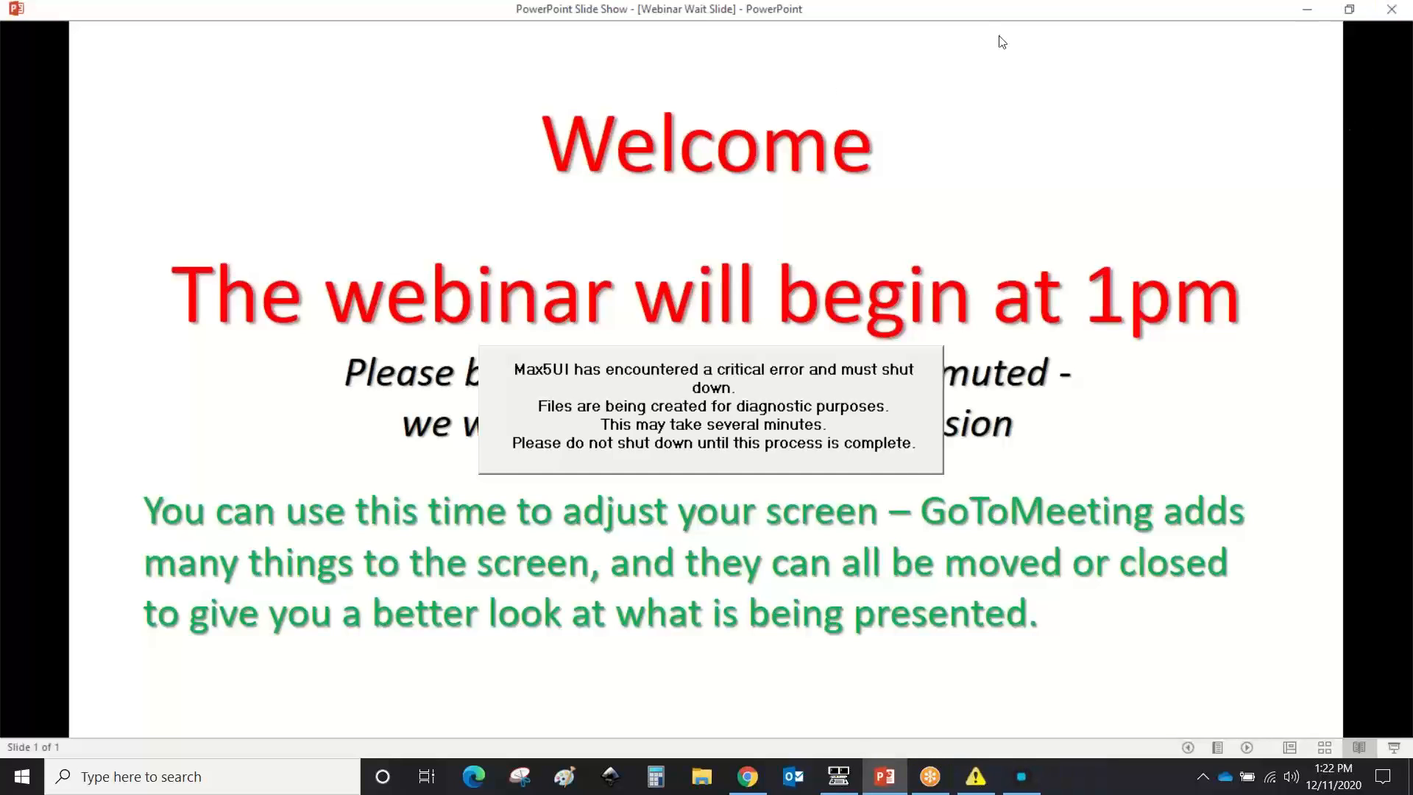
# Show the Windows desktop and move the exported intro-05 STL file's icon to an empty area beside the flag
pyautogui.press('super+d')
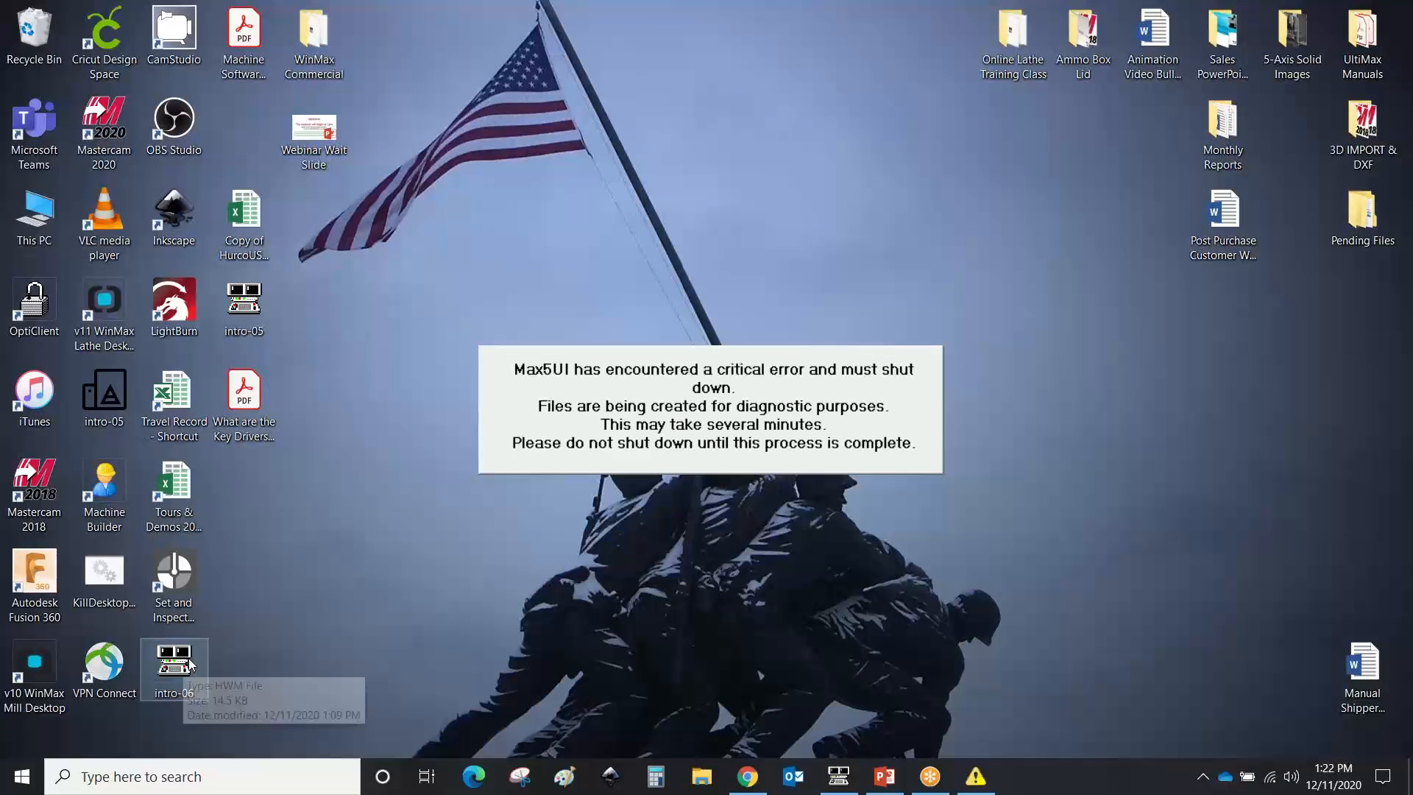
pyautogui.moveTo(114, 398); pyautogui.dragTo(609, 231)
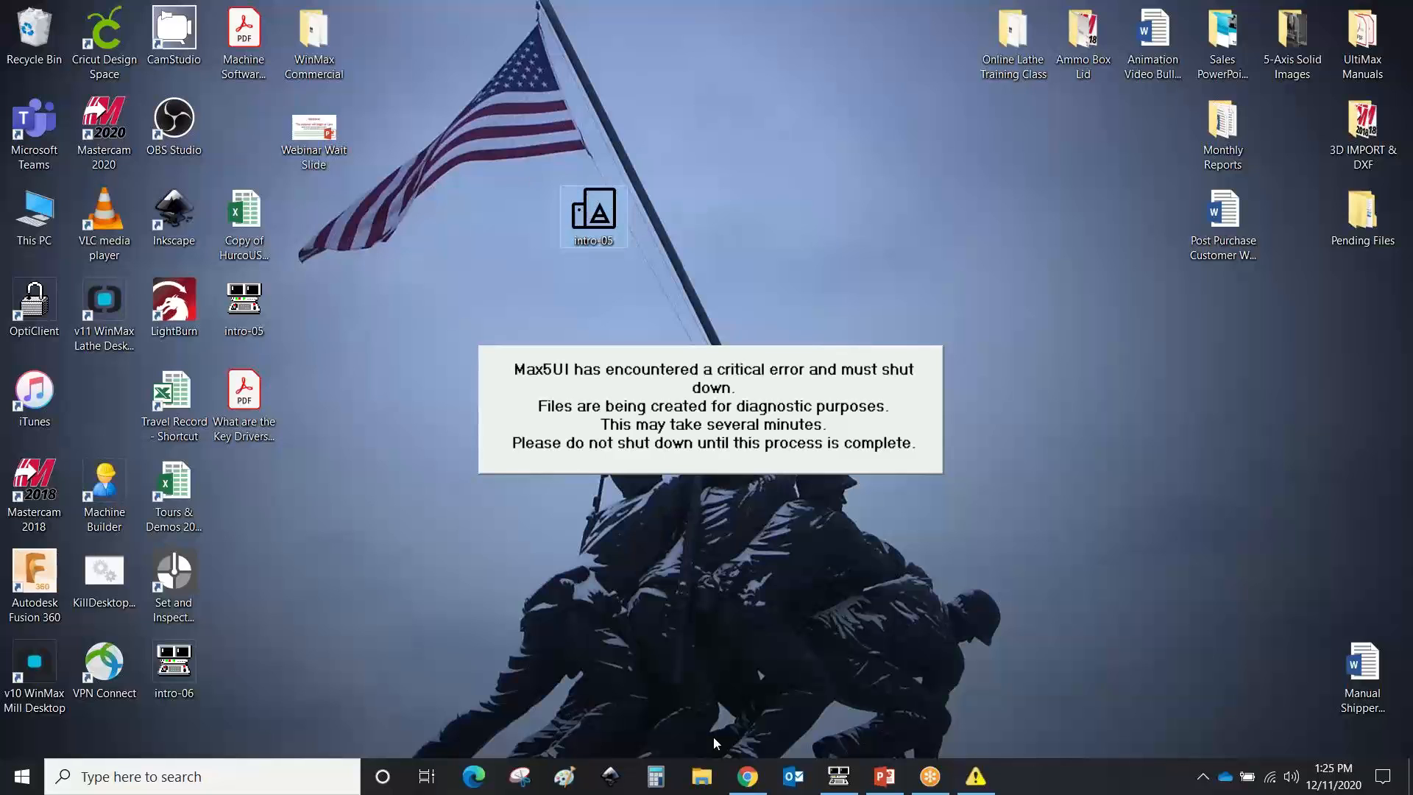
# Switch back to WinMax Mill, move the STL export message below the Hurco start screen and reposition the main window
pyautogui.click(838, 776)
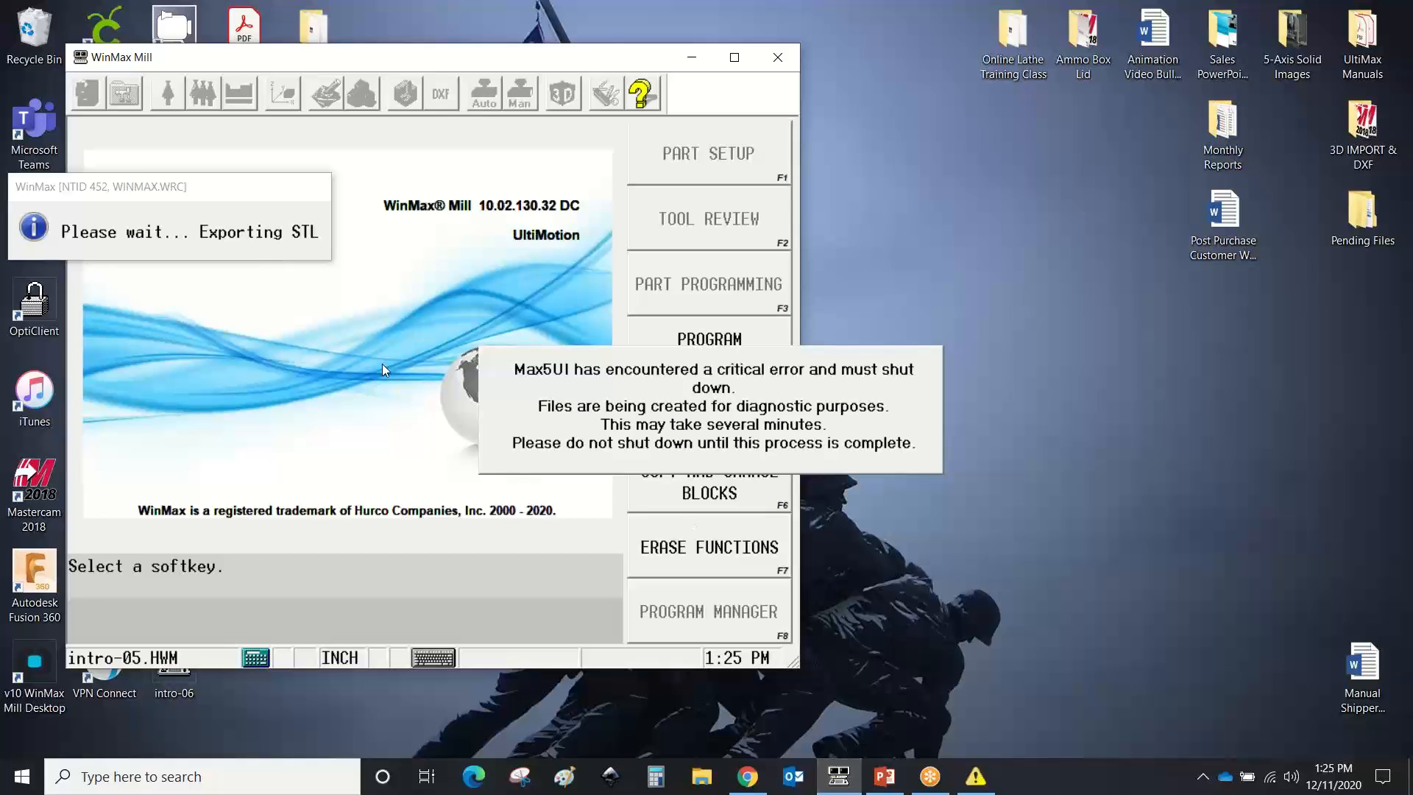
pyautogui.moveTo(211, 199); pyautogui.dragTo(249, 351)
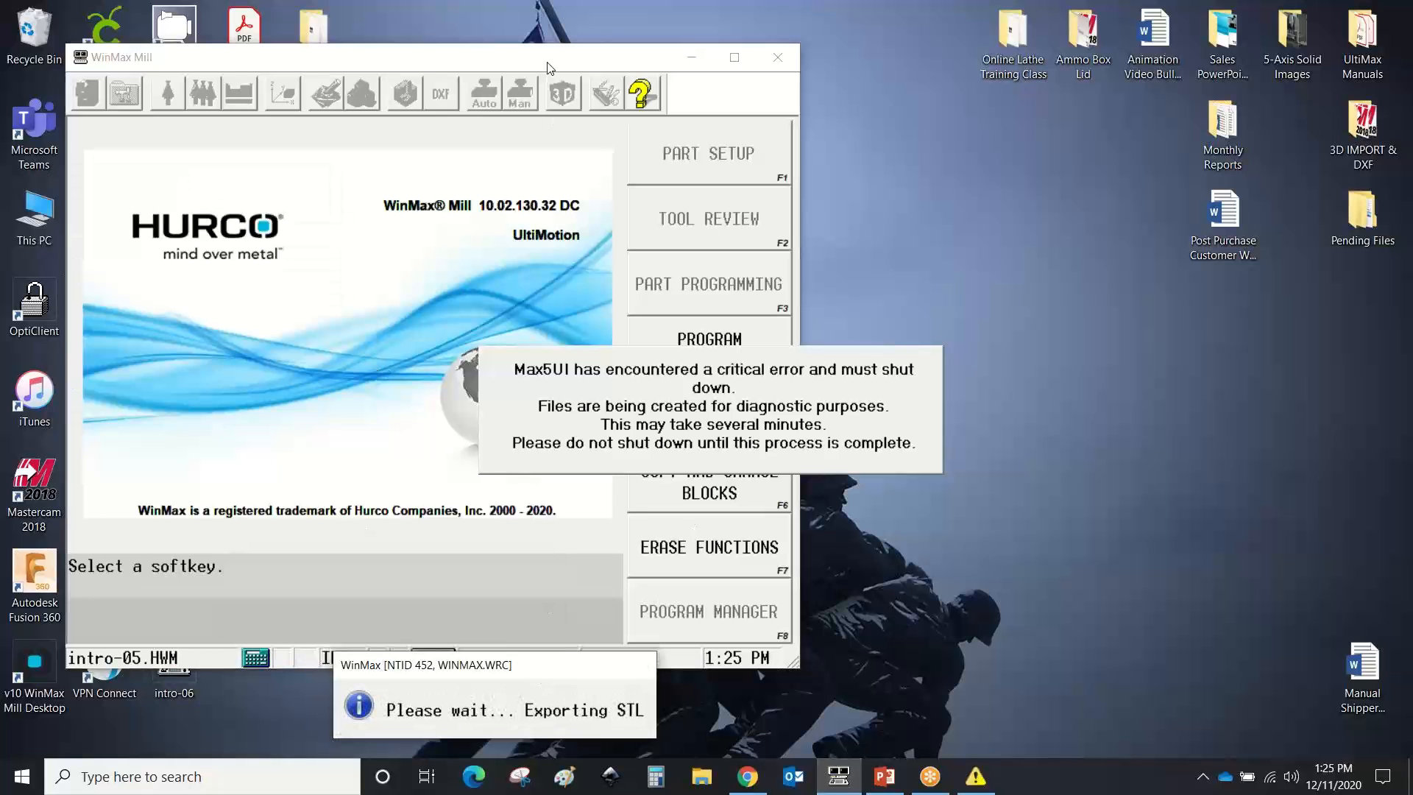
pyautogui.moveTo(545, 64); pyautogui.dragTo(466, 65)
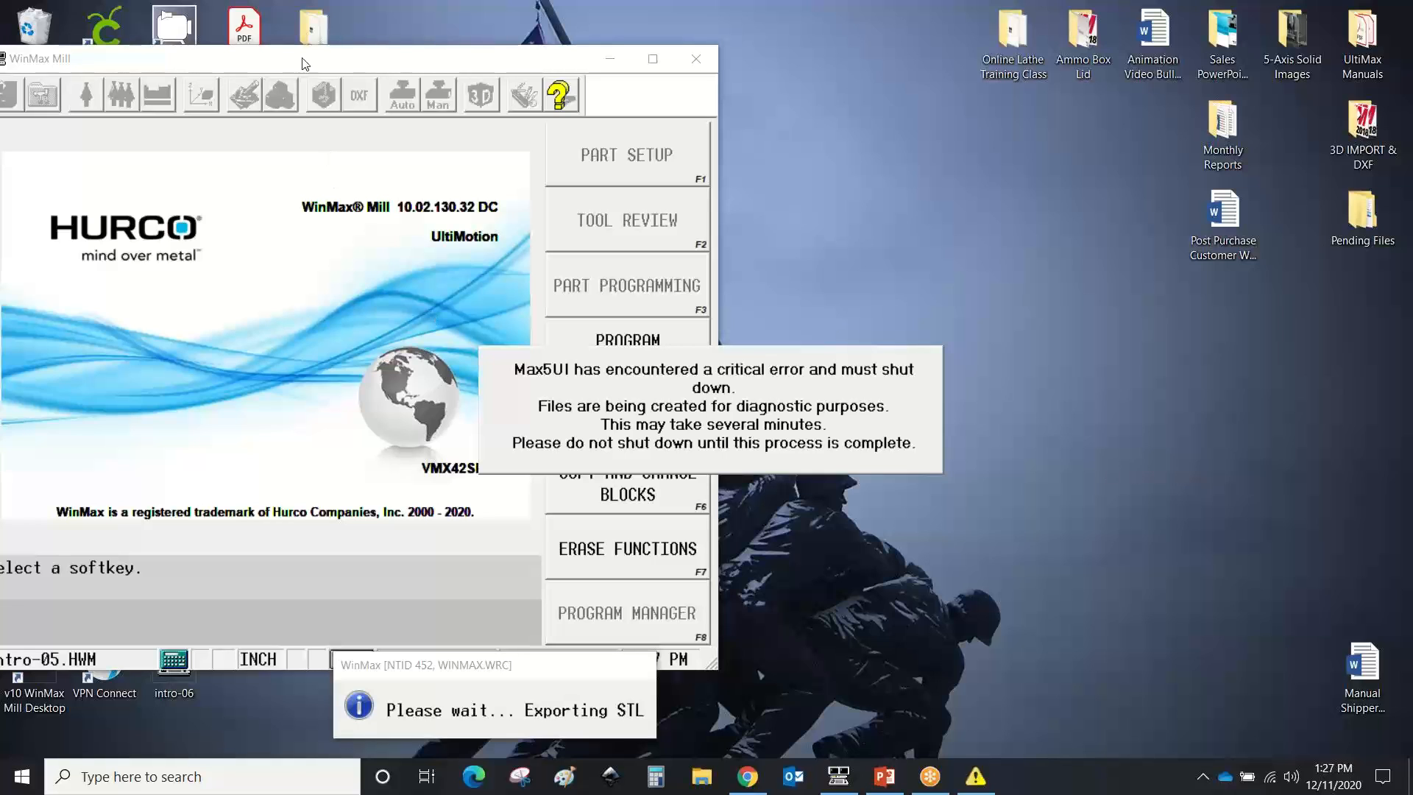
pyautogui.moveTo(304, 63); pyautogui.dragTo(346, 65)
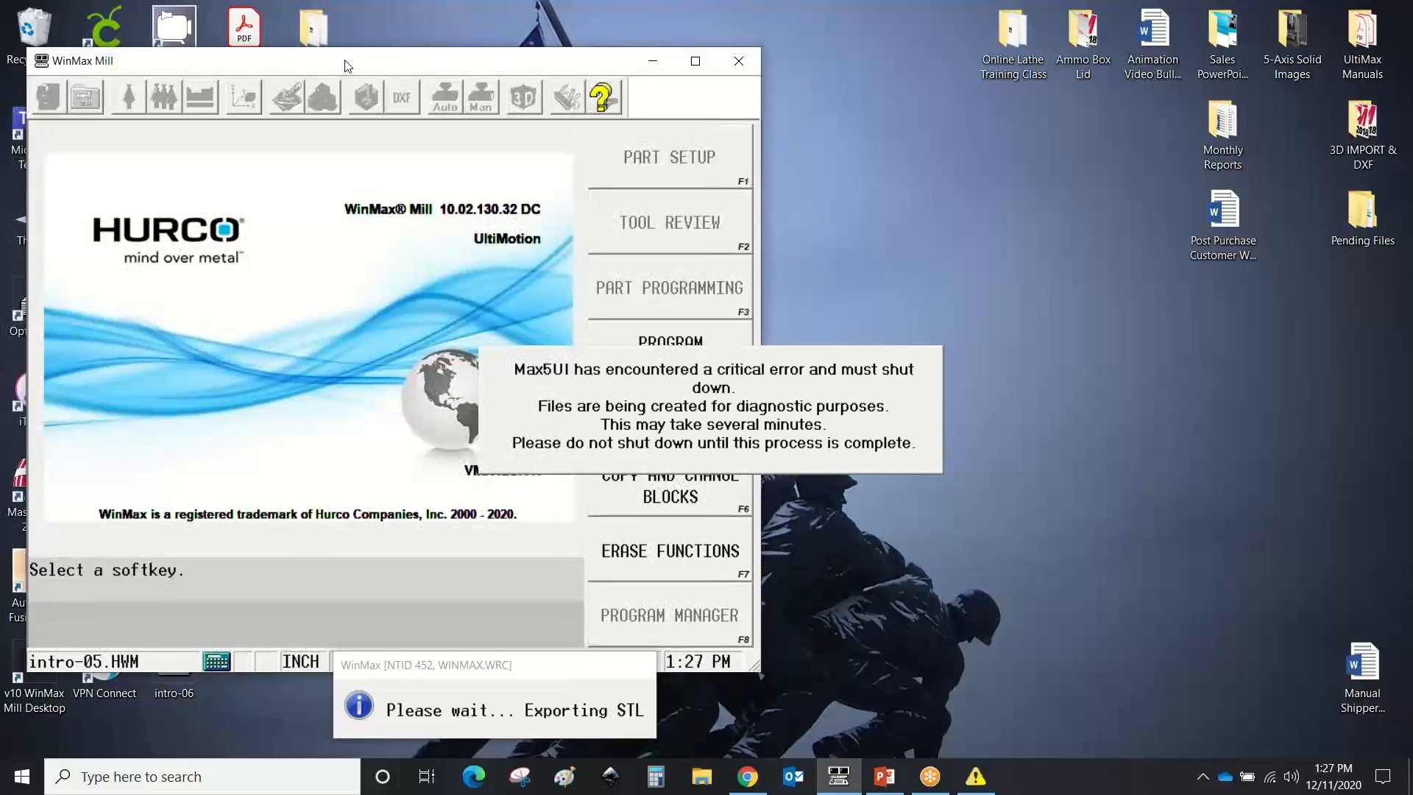